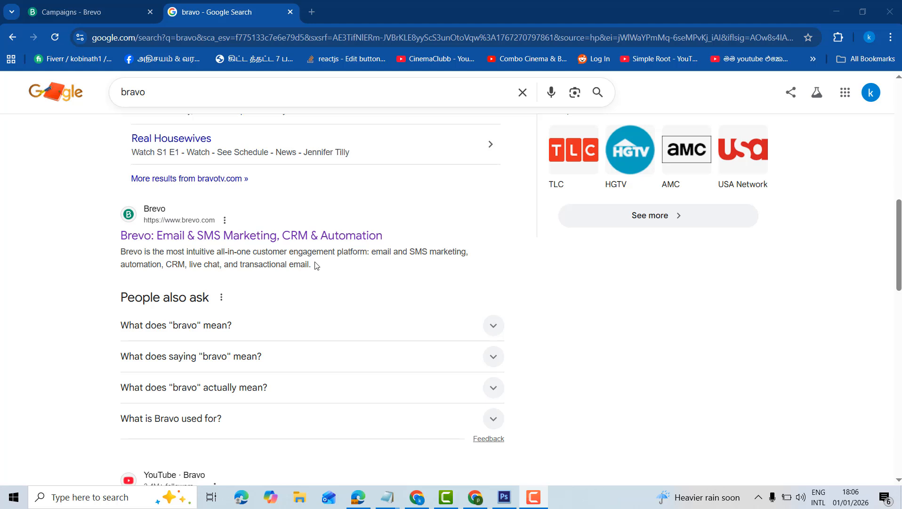
# Step: Open the Brevo website from the search results and go to the account dashboard
pyautogui.click(264, 236)
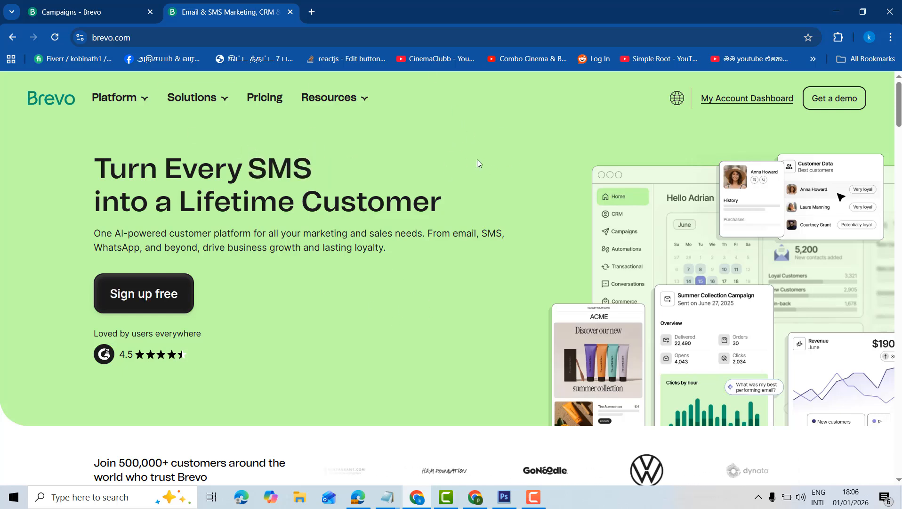
pyautogui.click(773, 107)
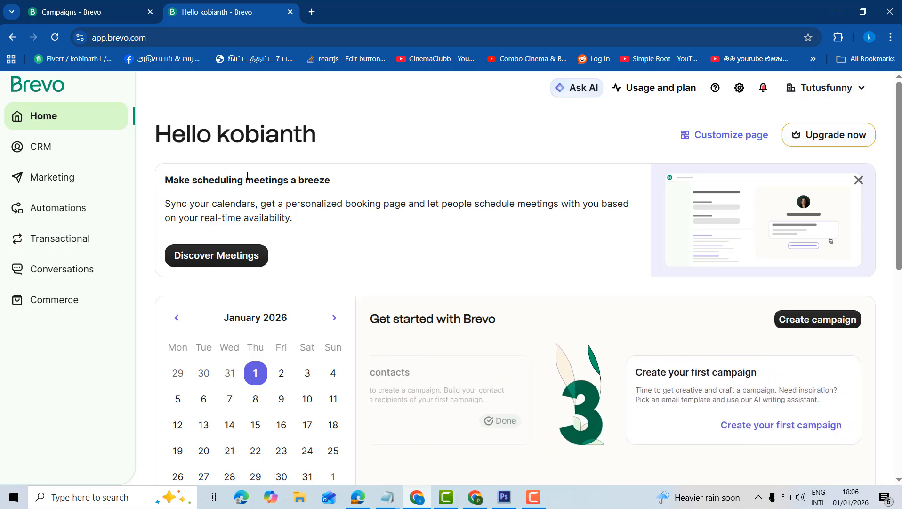
pyautogui.moveTo(166, 128); pyautogui.dragTo(371, 154)
pyautogui.tripleClick(371, 155)
pyautogui.scroll(-6, 745, 338)
pyautogui.scroll(-2, 746, 338)
pyautogui.scroll(9, 746, 337)
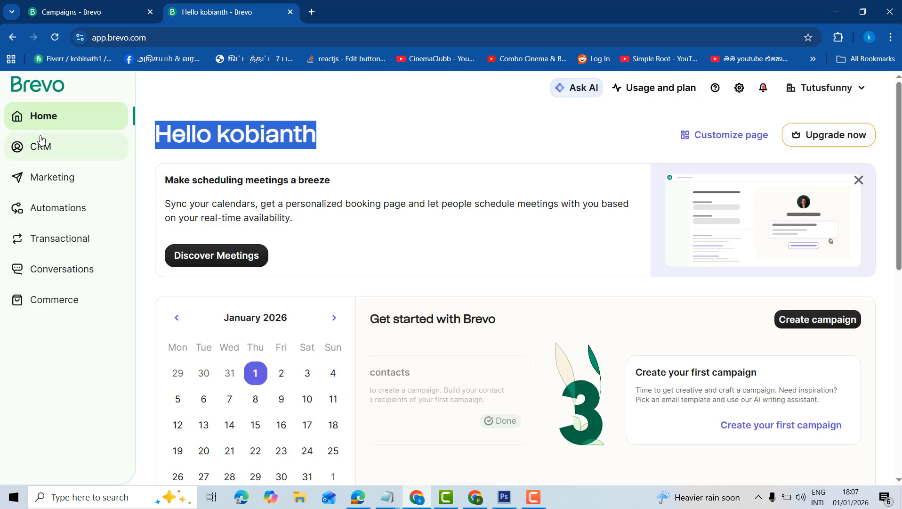
# Step: Open the CRM contacts and permanently delete all of them, entering 10 as confirmation, and reload the page
pyautogui.click(40, 156)
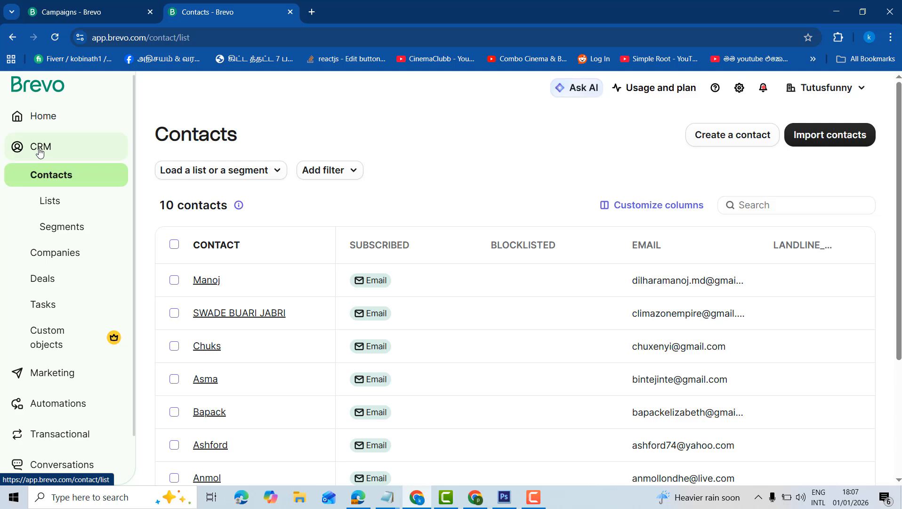
pyautogui.click(174, 244)
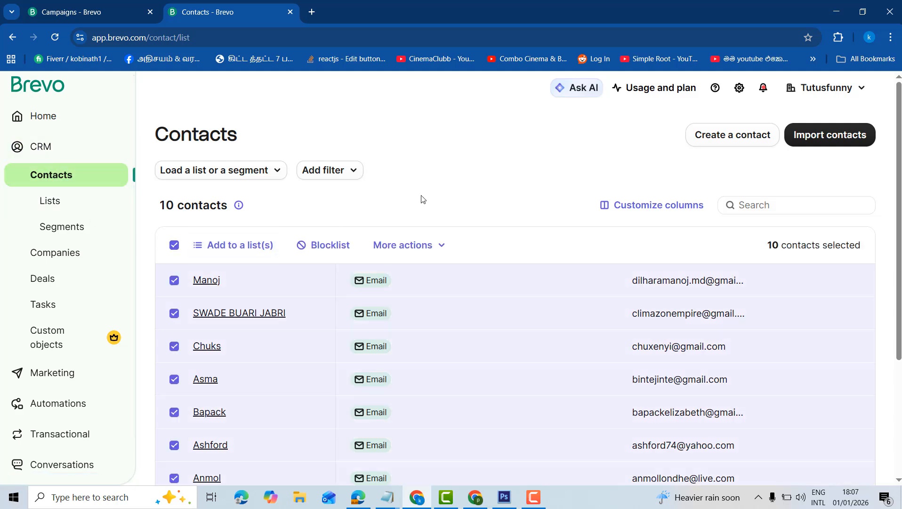
pyautogui.click(407, 245)
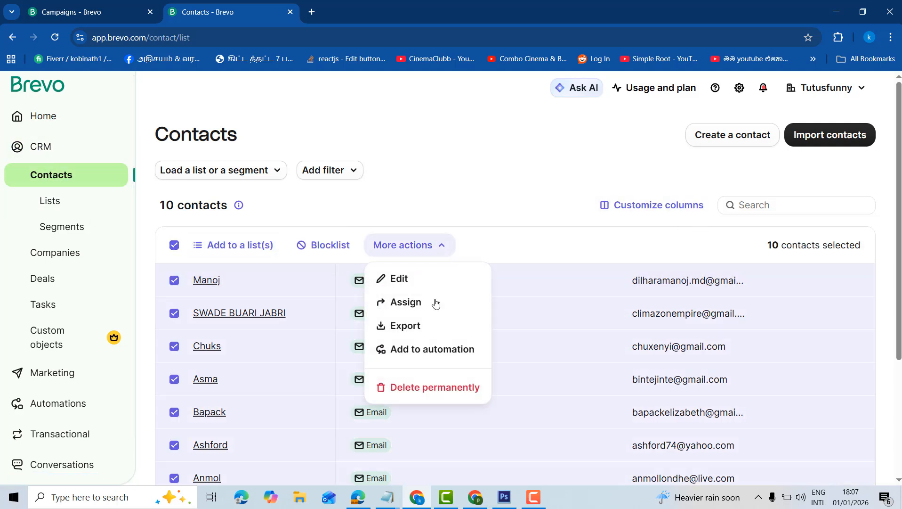
pyautogui.click(404, 386)
pyautogui.click(579, 312)
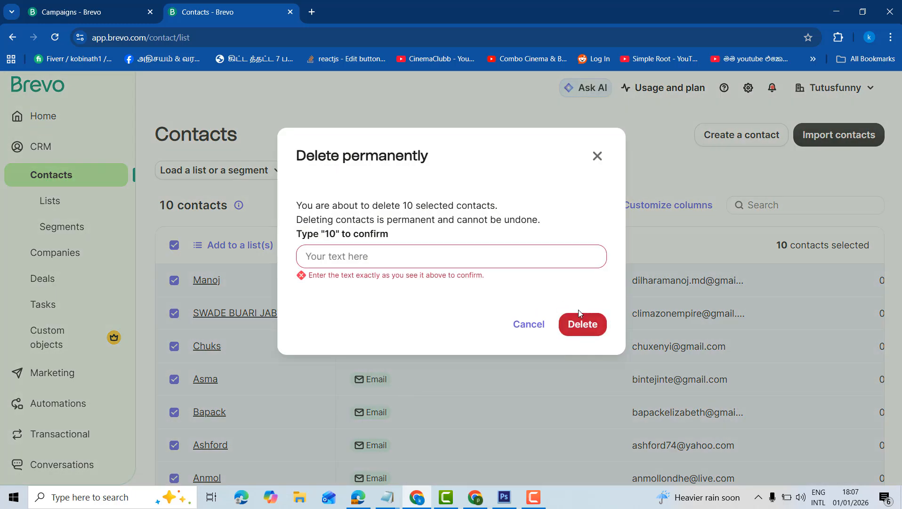
pyautogui.click(346, 258)
pyautogui.write('1')
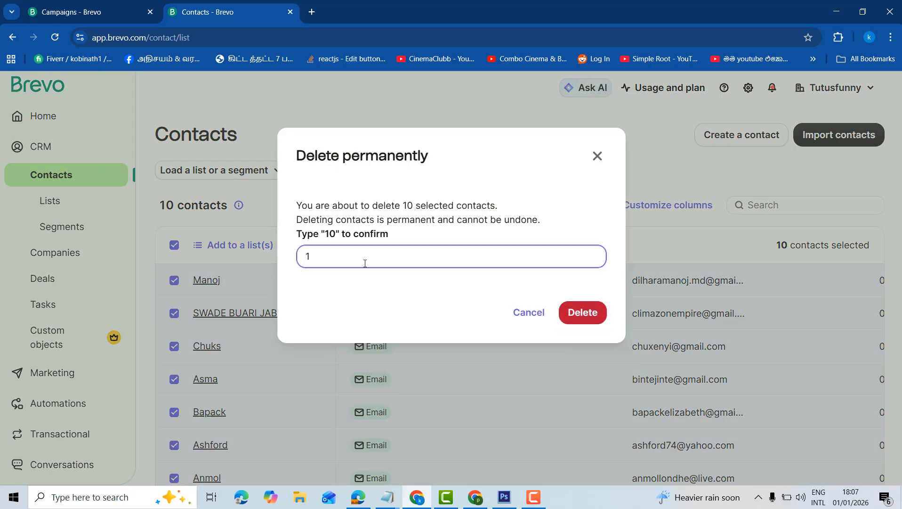
pyautogui.write('0')
pyautogui.click(583, 313)
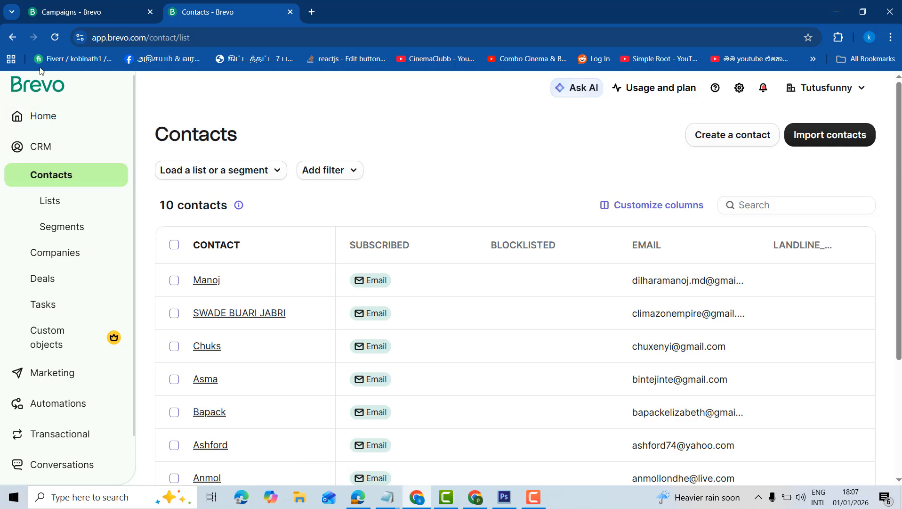
pyautogui.click(53, 38)
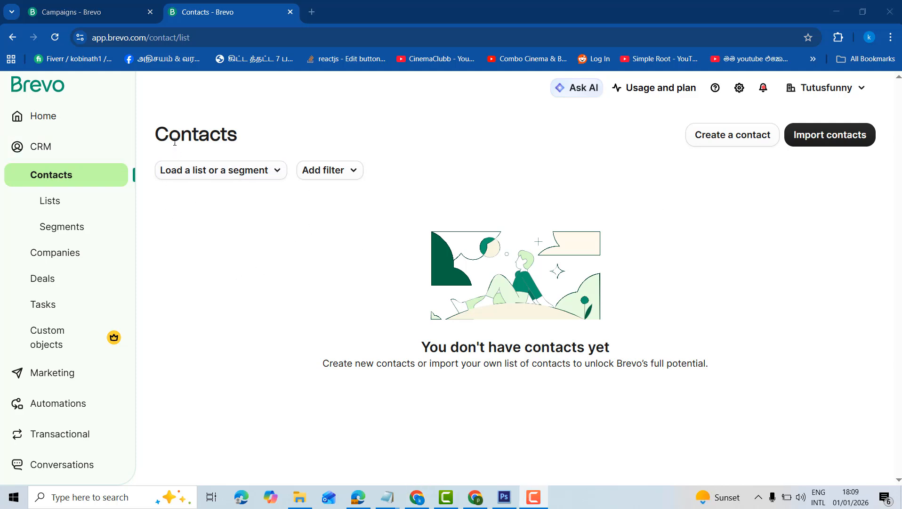
# Step: Switch to File Explorer and open java-progamming-contacts.xlsx from the New Volume (D:) drive
pyautogui.click(52, 199)
pyautogui.click(301, 498)
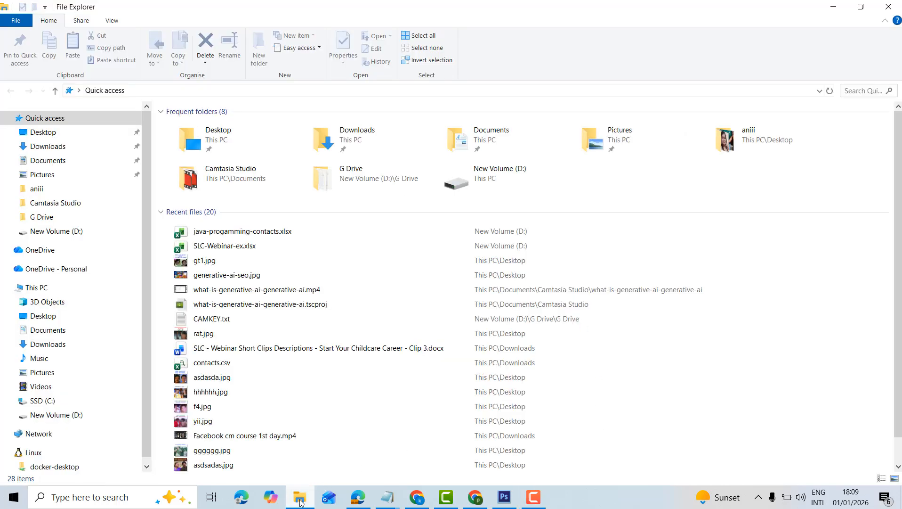
pyautogui.click(50, 315)
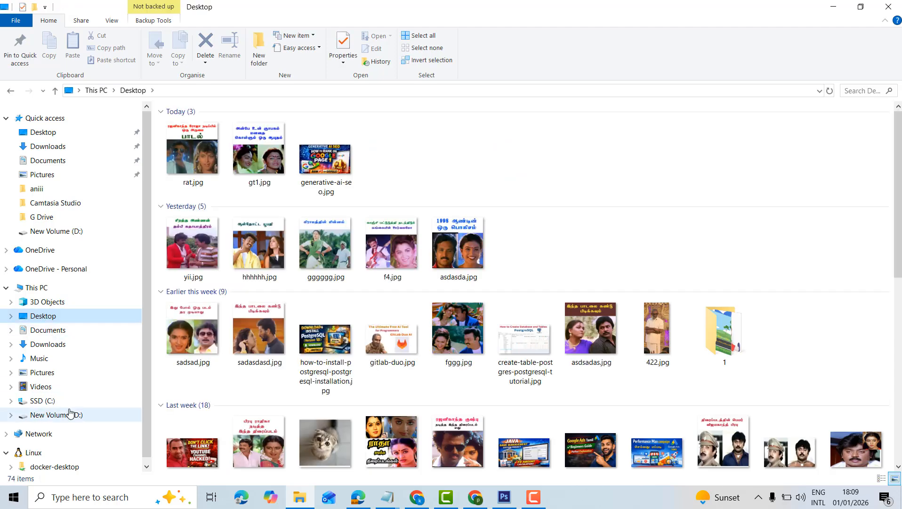
pyautogui.click(68, 415)
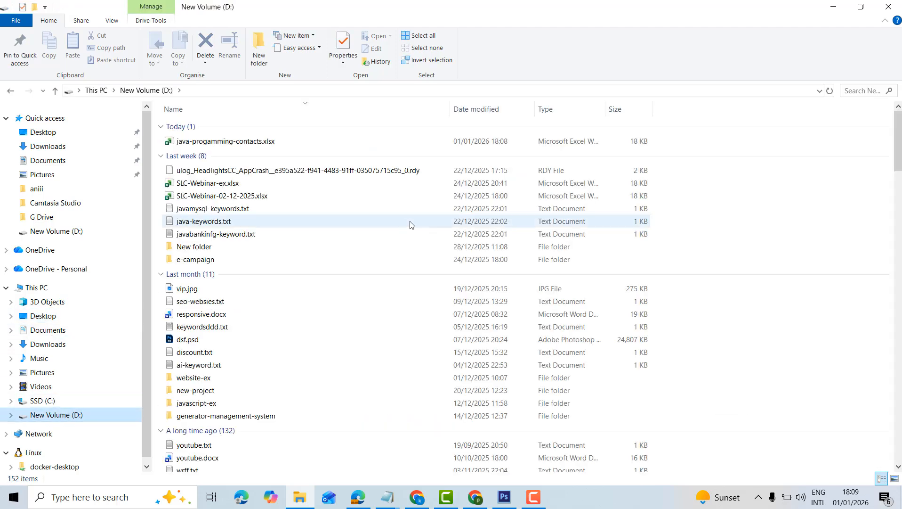
pyautogui.doubleClick(223, 141)
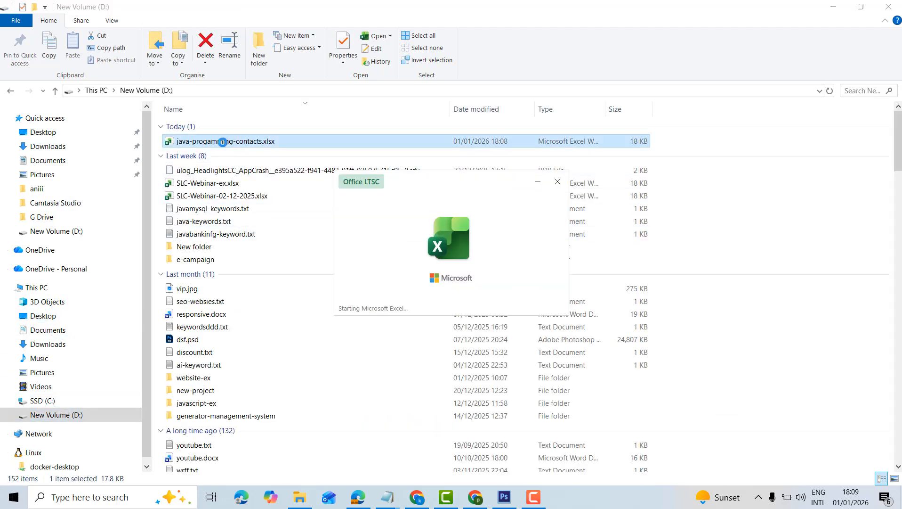
# Step: Review the name and email rows in the workbook, close it and return to the Brevo contacts page
pyautogui.scroll(-4, 238, 251)
pyautogui.scroll(-5, 238, 251)
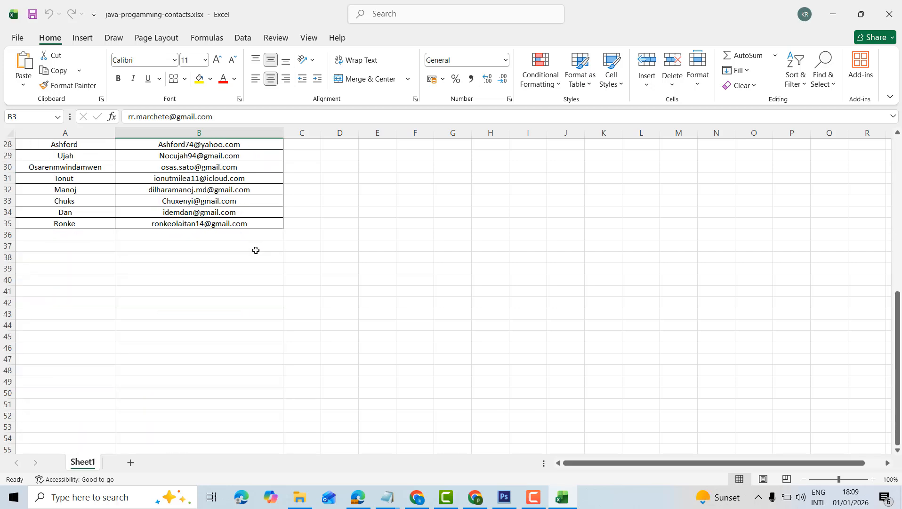
pyautogui.scroll(9, 254, 250)
pyautogui.click(894, 23)
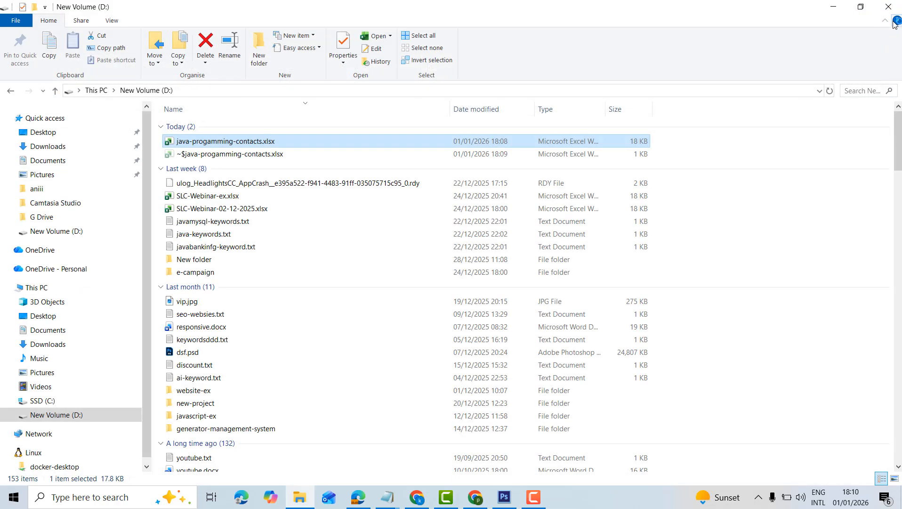
pyautogui.click(832, 8)
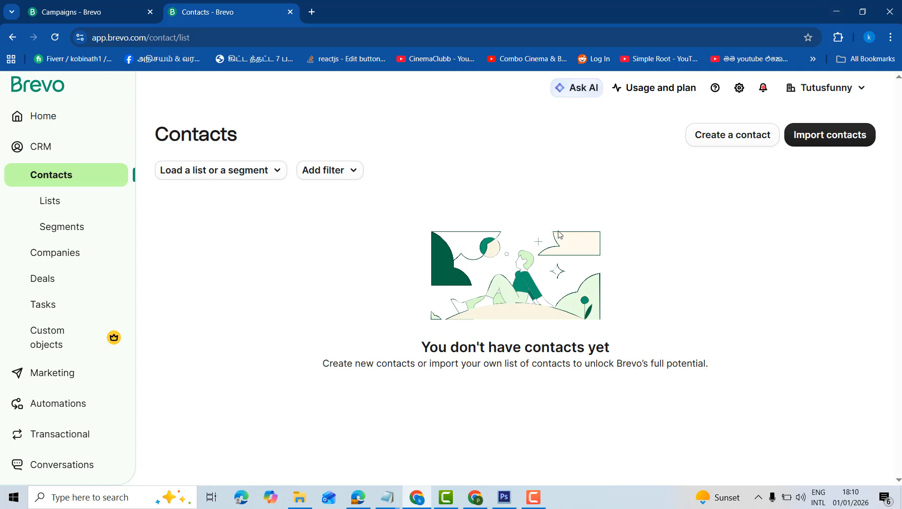
# Step: Start an import of the Contacts data type and choose to import from a file
pyautogui.click(726, 137)
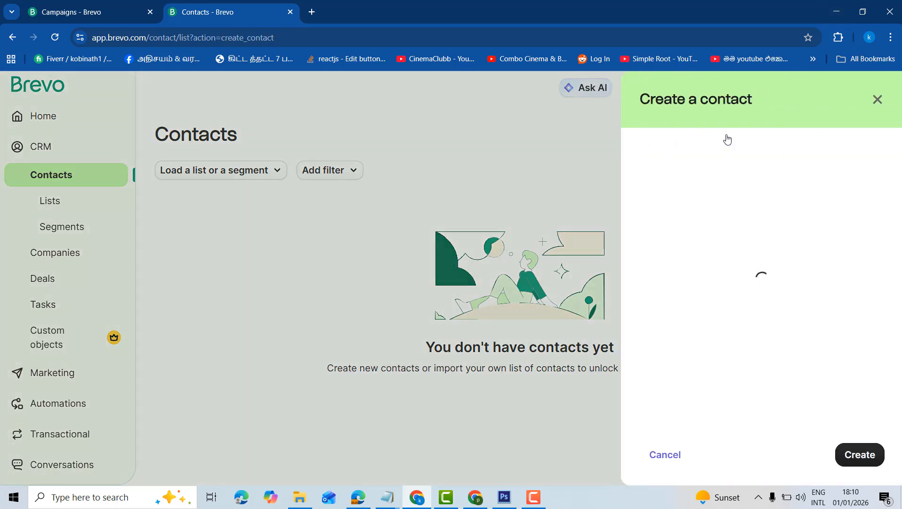
pyautogui.click(878, 99)
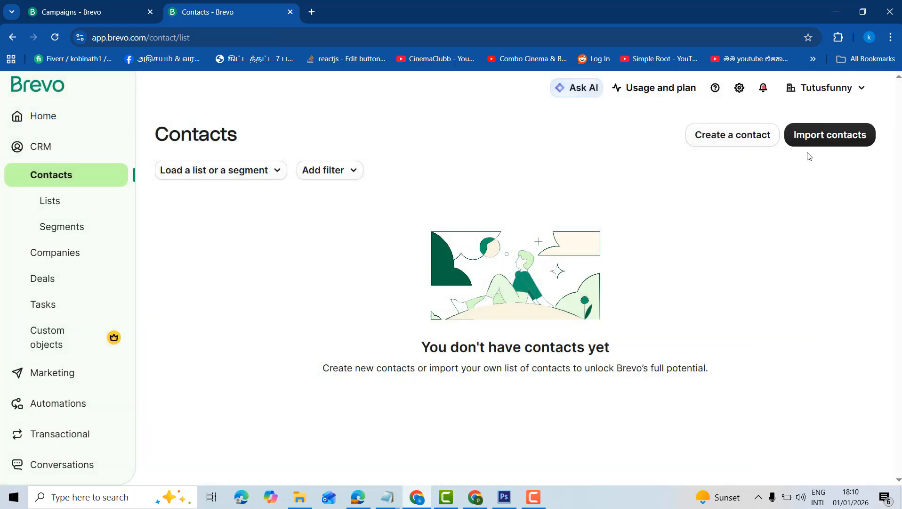
pyautogui.click(820, 142)
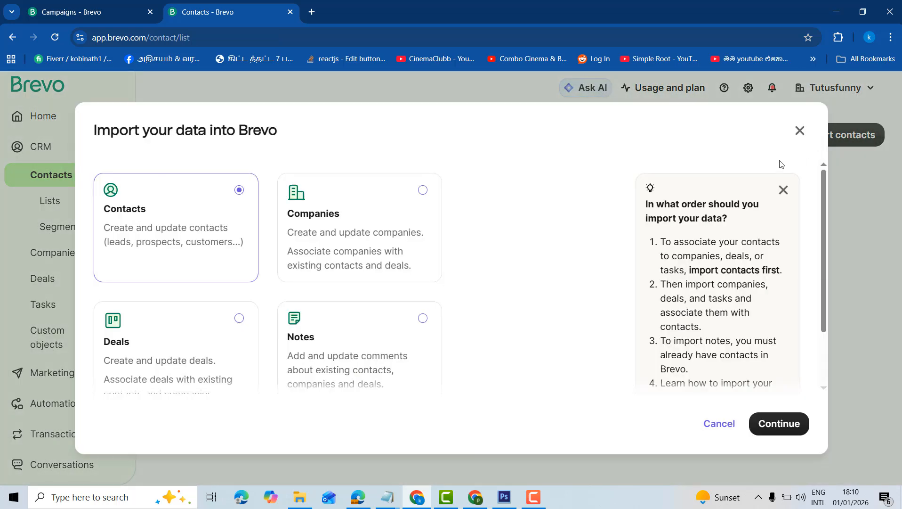
pyautogui.click(780, 424)
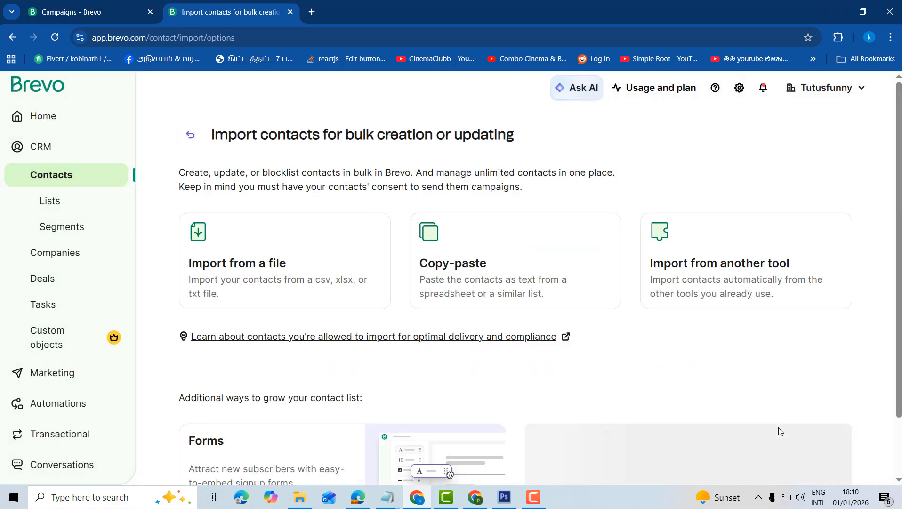
pyautogui.click(281, 273)
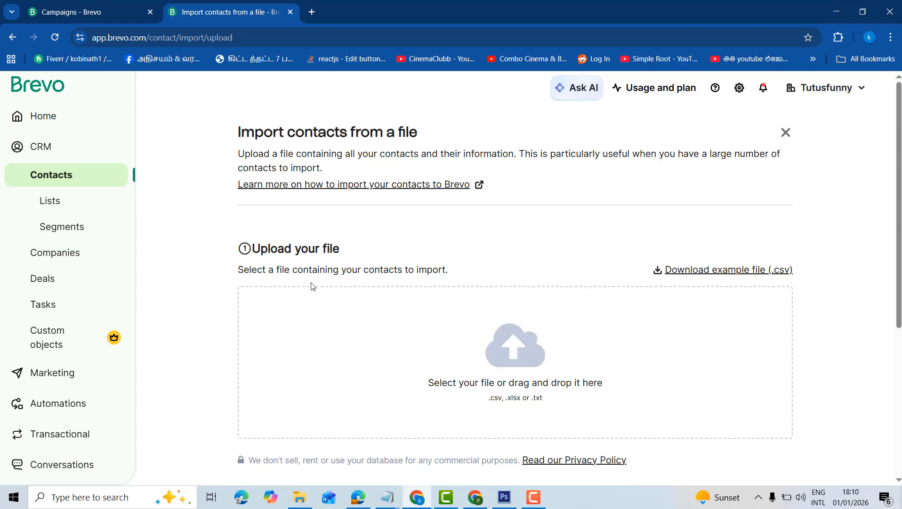
# Step: Upload java-progamming-contacts.xlsx from New Volume (D:), filtering the files by the modification date 1 January 2026
pyautogui.click(510, 349)
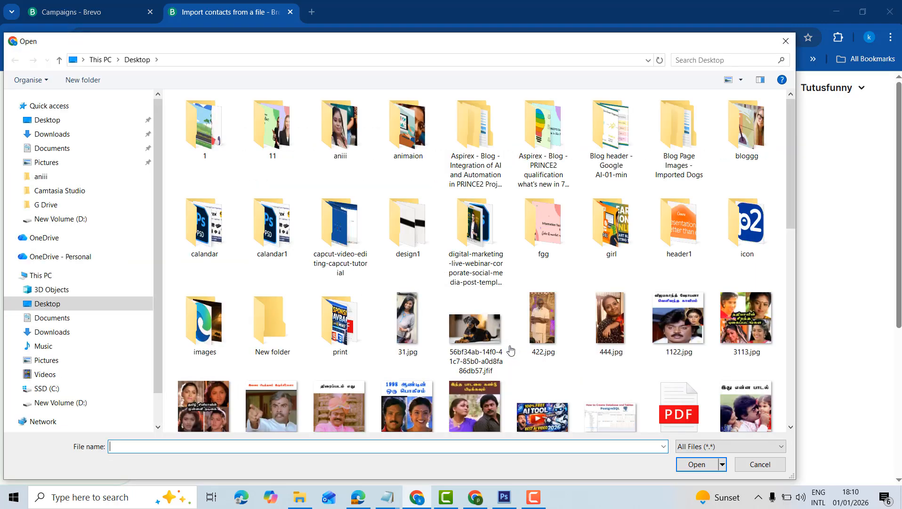
pyautogui.click(63, 404)
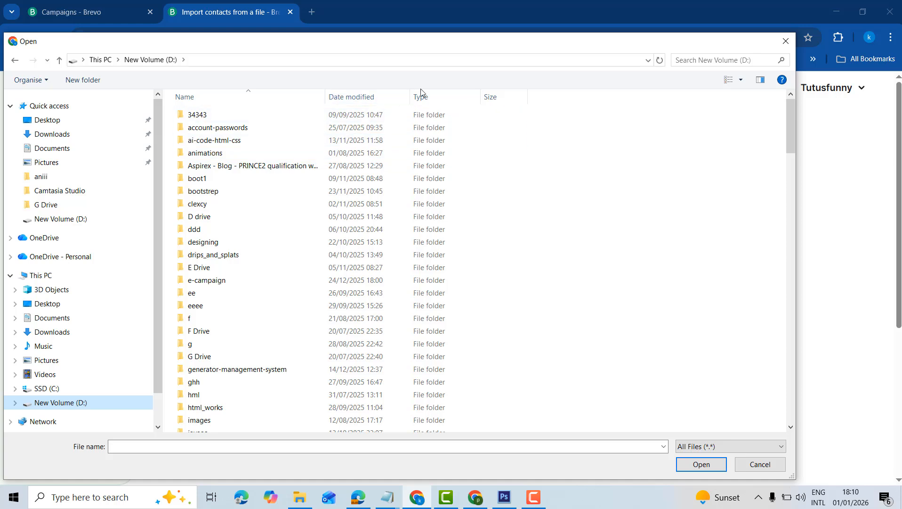
pyautogui.click(405, 96)
pyautogui.click(489, 152)
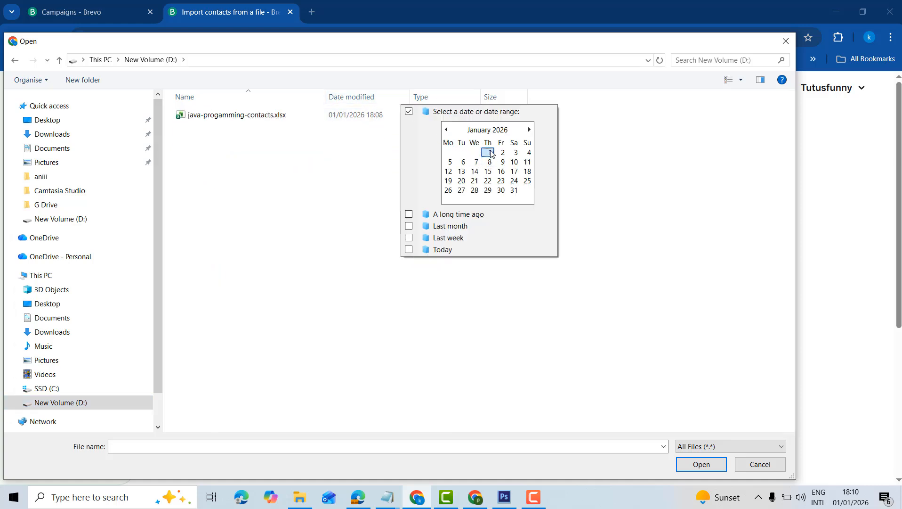
pyautogui.click(317, 119)
pyautogui.click(696, 463)
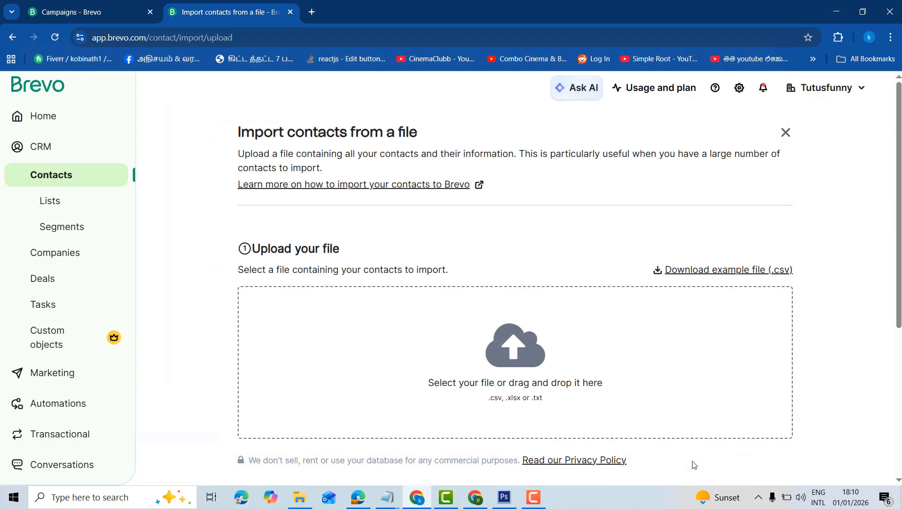
pyautogui.scroll(-1, 584, 294)
pyautogui.scroll(1, 386, 223)
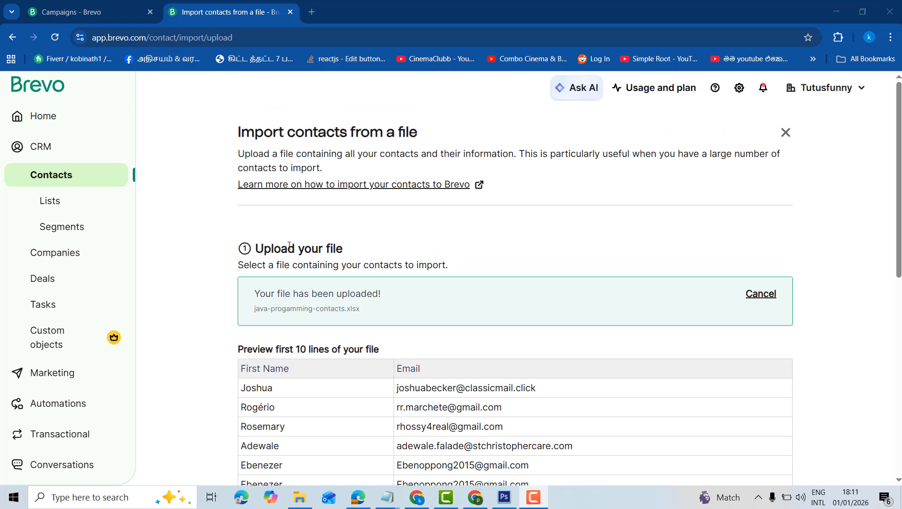
# Step: Check the preview of the uploaded contacts and confirm the file with AI suggestion for data mapping enabled
pyautogui.scroll(-2, 363, 245)
pyautogui.scroll(2, 264, 265)
pyautogui.scroll(-1, 287, 262)
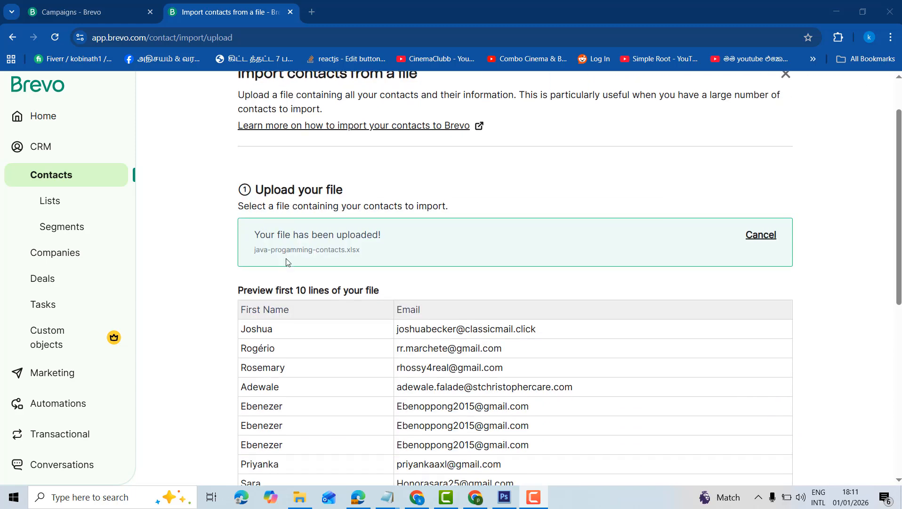
pyautogui.scroll(-3, 301, 240)
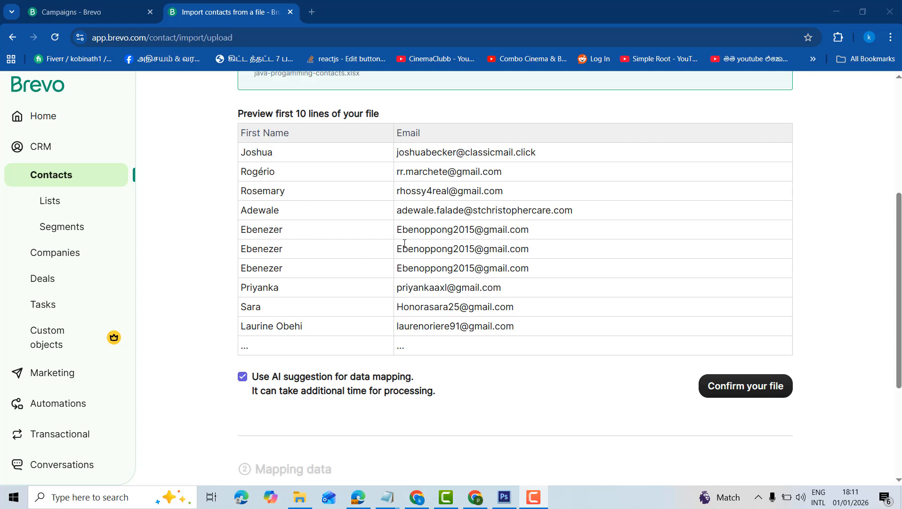
pyautogui.scroll(-2, 637, 340)
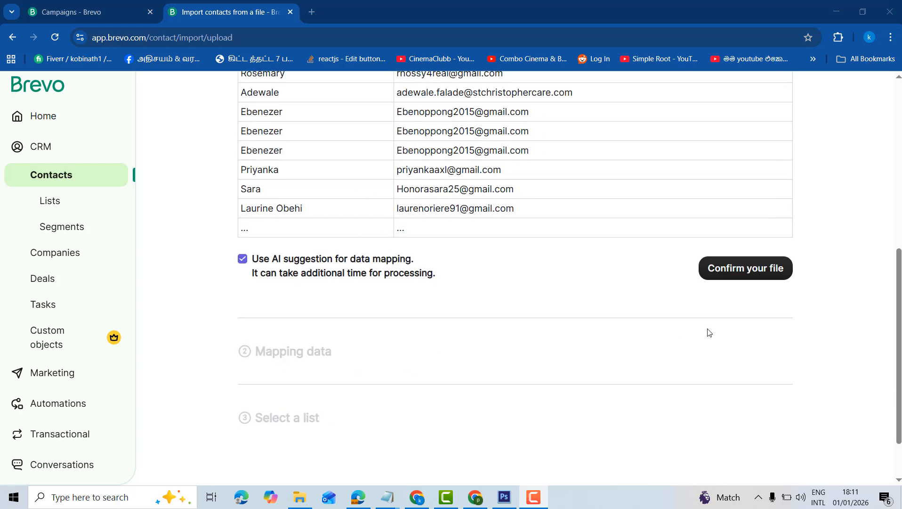
pyautogui.click(749, 277)
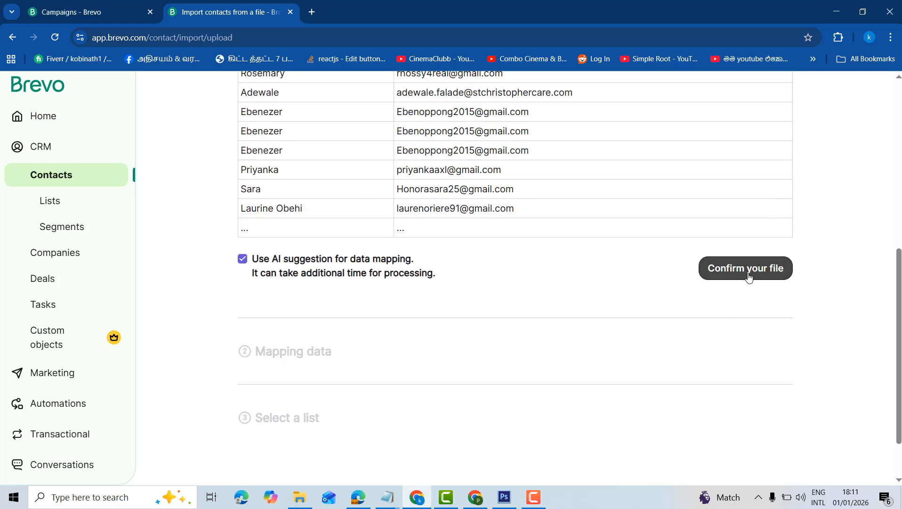
pyautogui.click(749, 277)
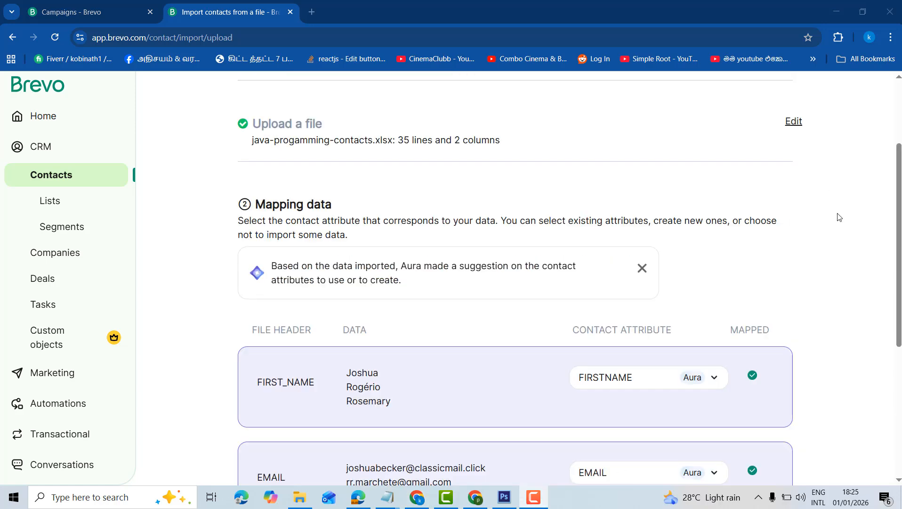
# Step: Review the suggested mapping of the file's first-name and email columns to contact attributes
pyautogui.scroll(3, 834, 238)
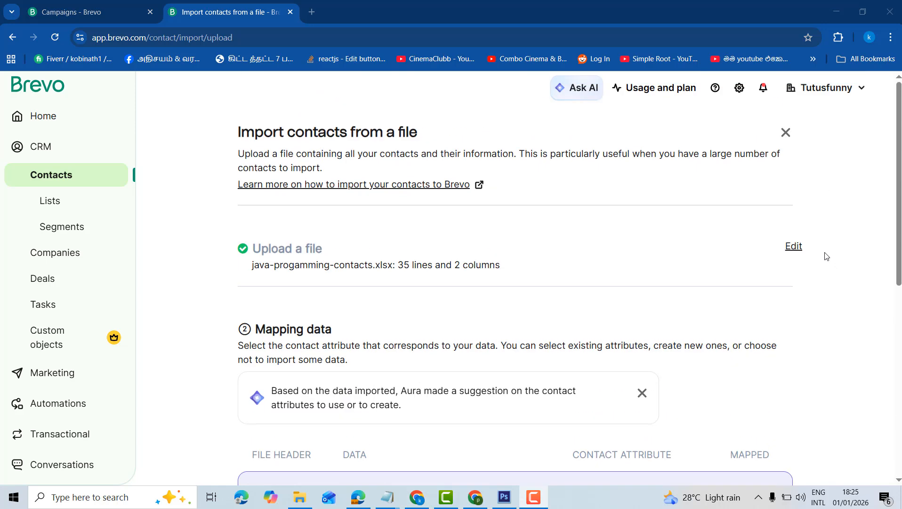
pyautogui.scroll(-7, 827, 256)
pyautogui.scroll(5, 818, 311)
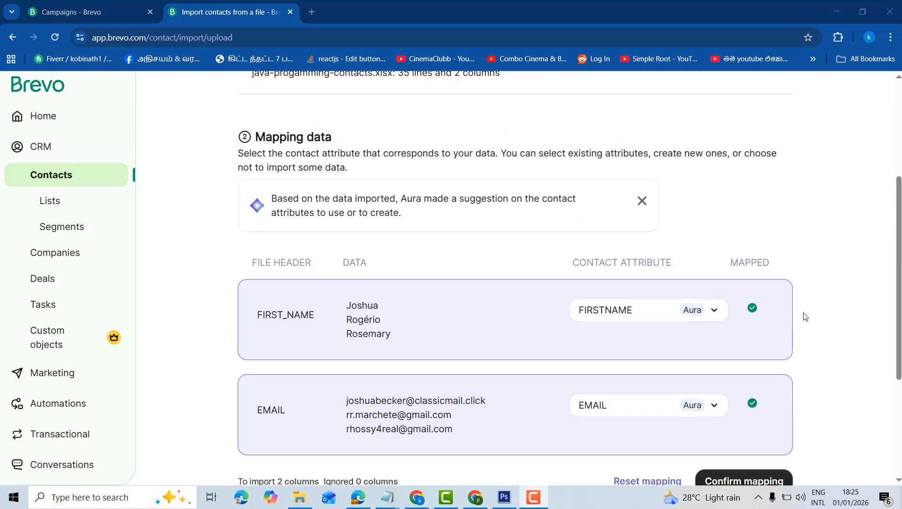
pyautogui.scroll(1, 481, 174)
pyautogui.scroll(-3, 476, 282)
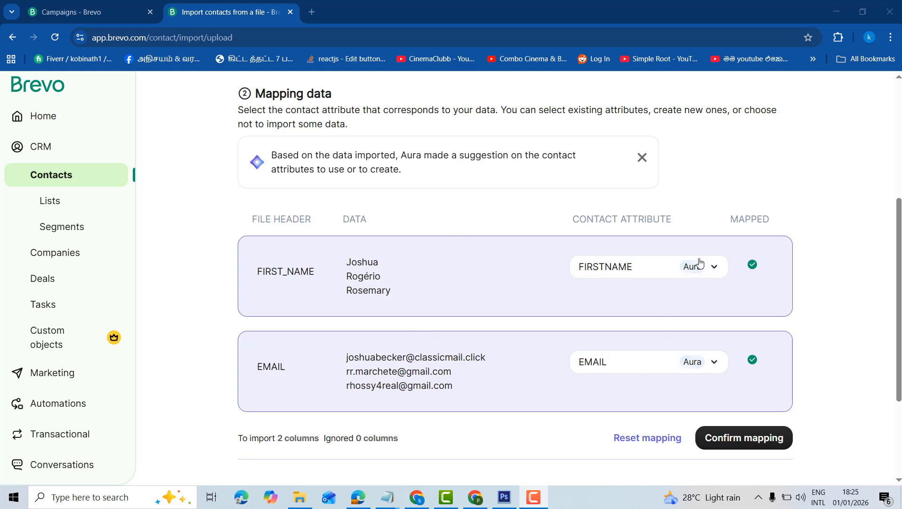
# Step: Open java-progamming-contacts.xlsx in Excel to check its First Name and Email columns, and return to the mapping page in Chrome
pyautogui.click(716, 273)
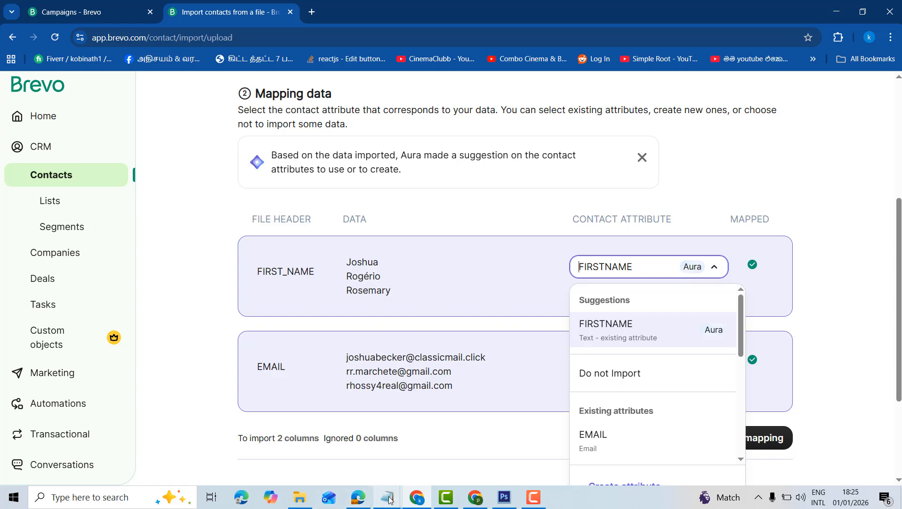
pyautogui.click(300, 497)
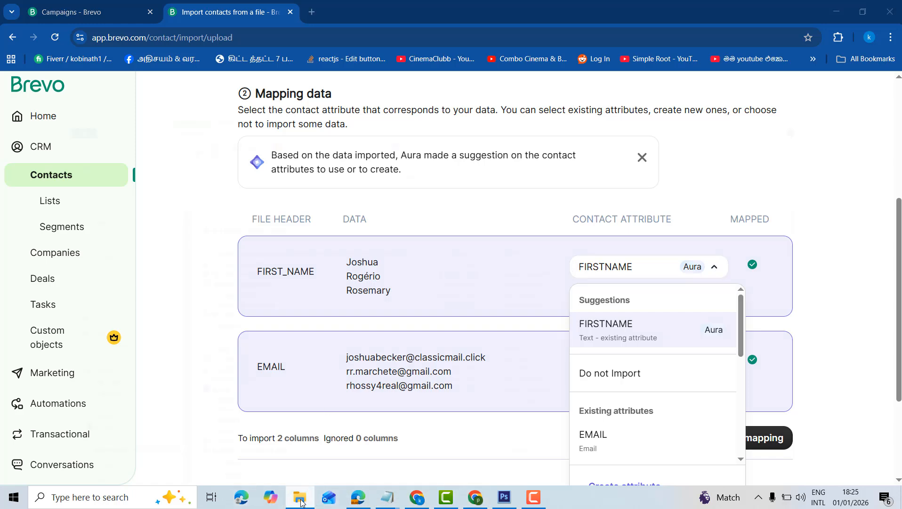
pyautogui.doubleClick(289, 140)
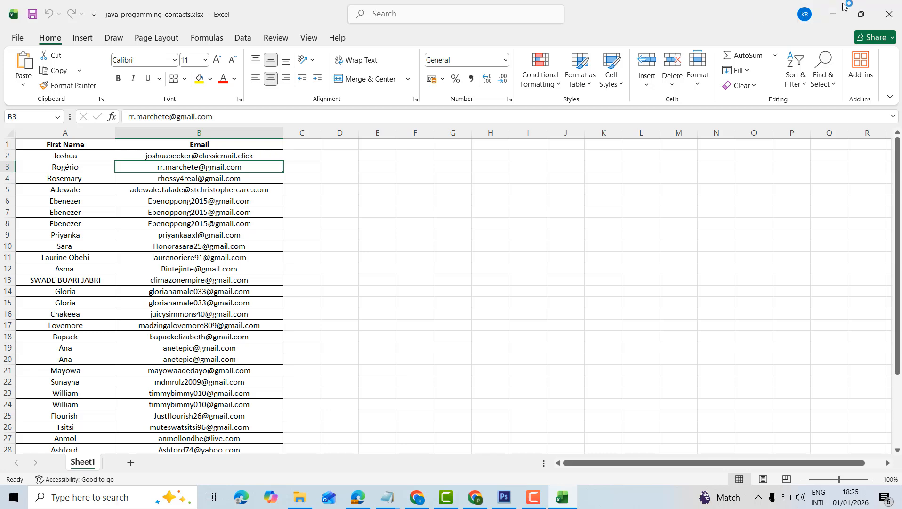
pyautogui.click(833, 14)
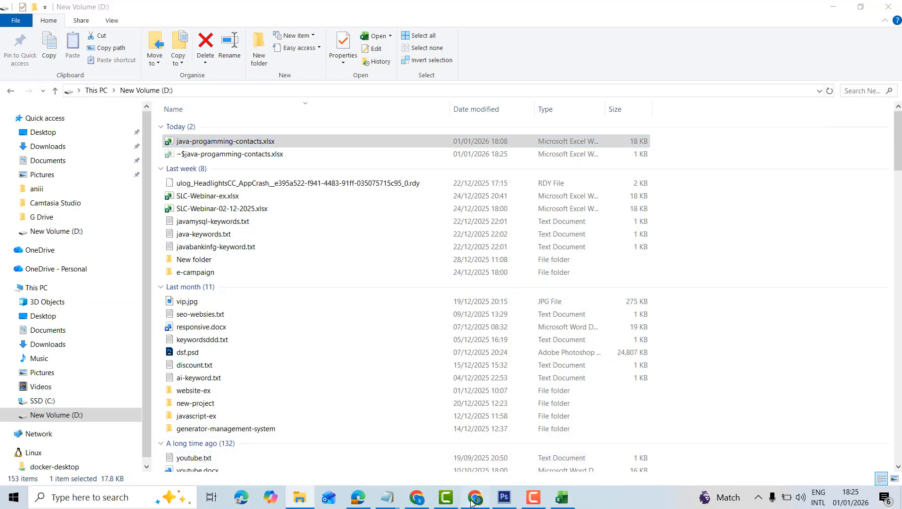
pyautogui.click(410, 498)
pyautogui.click(409, 500)
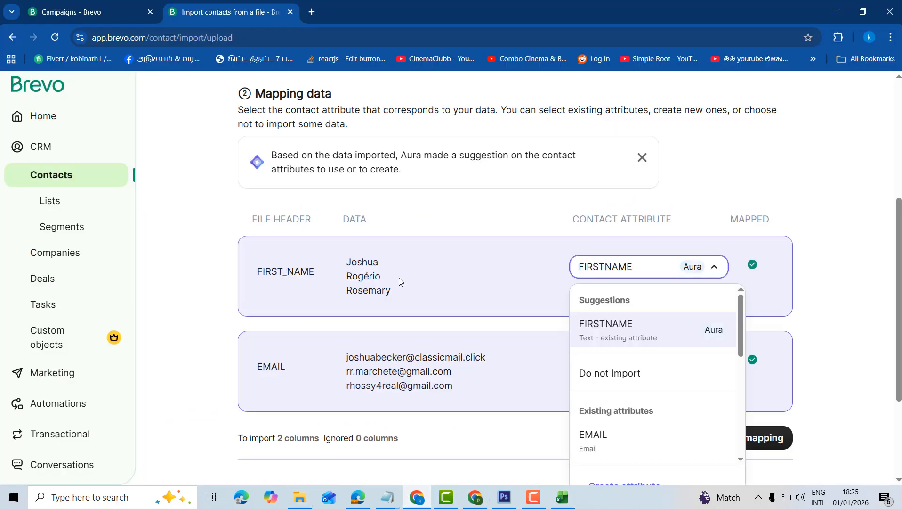
pyautogui.click(513, 233)
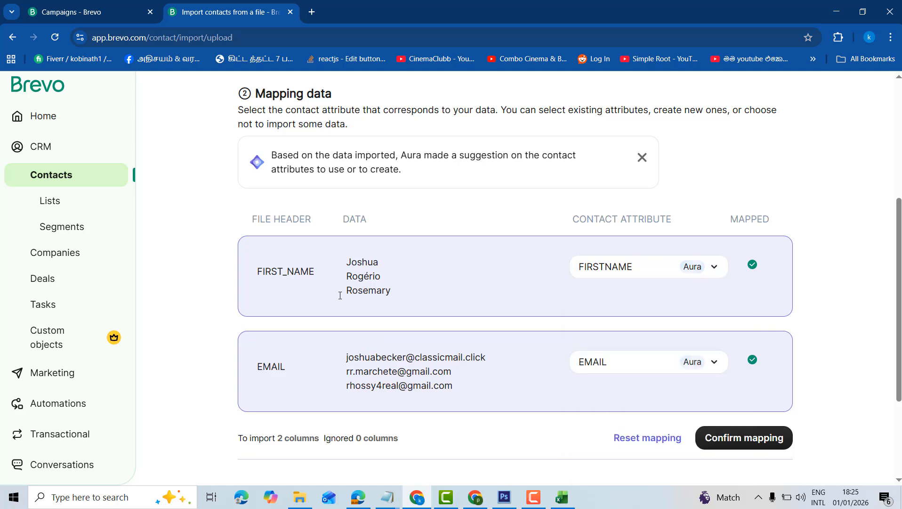
# Step: Map the FIRST_NAME column to the FIRSTNAME attribute and the EMAIL column to the EMAIL attribute
pyautogui.click(668, 272)
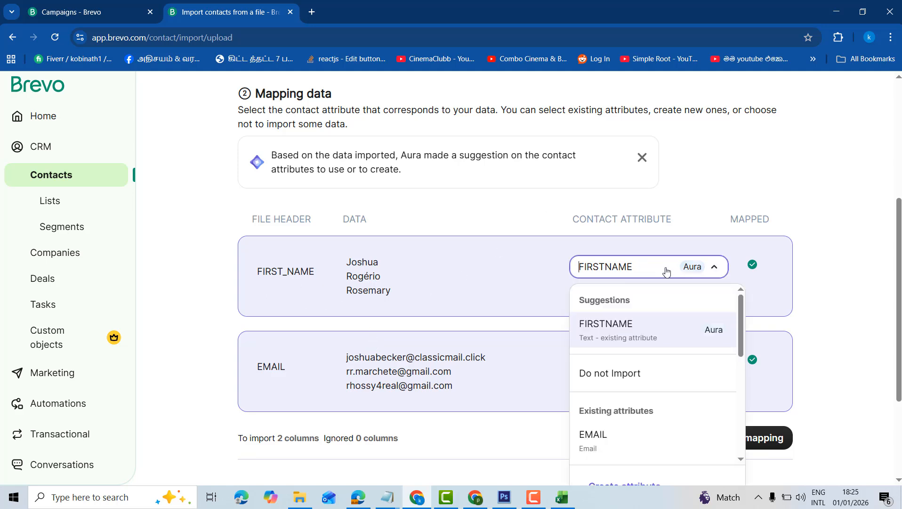
pyautogui.click(614, 336)
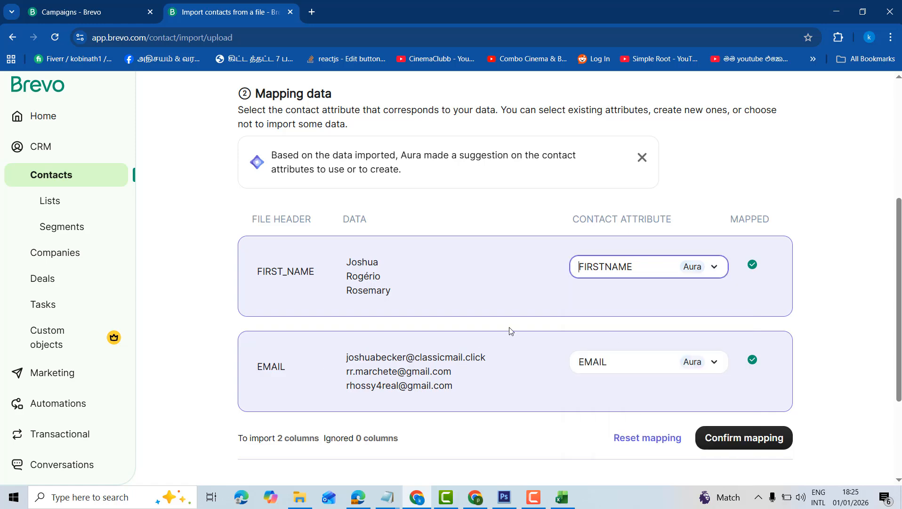
pyautogui.scroll(-2, 510, 331)
pyautogui.click(657, 252)
pyautogui.click(601, 313)
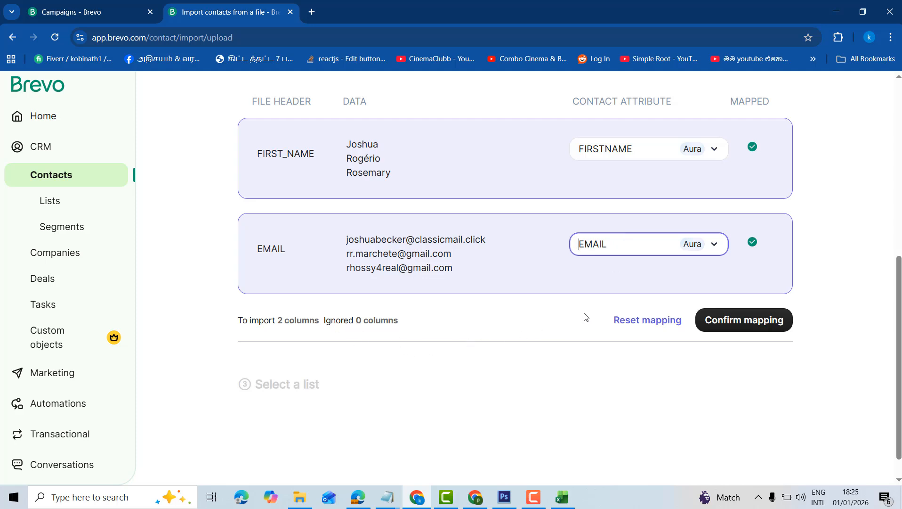
# Step: Look through the existing attributes offered for the EMAIL column and confirm the data mapping
pyautogui.click(653, 245)
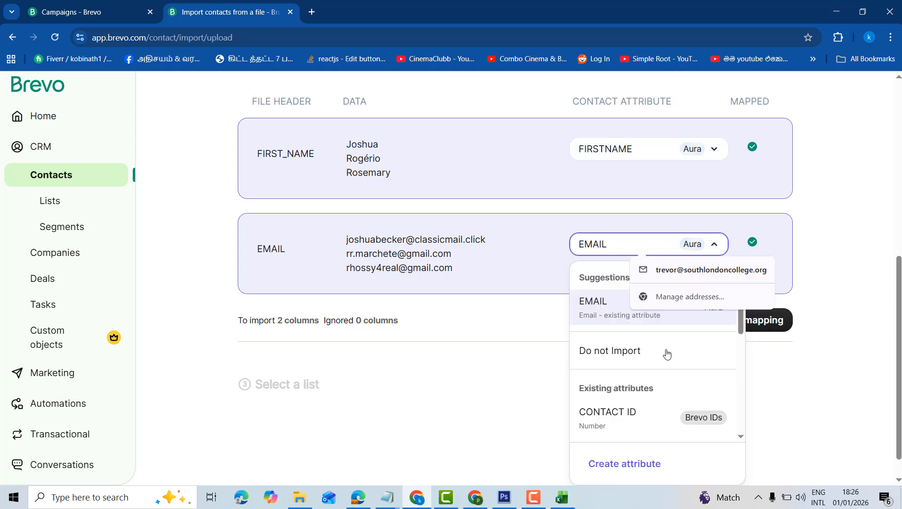
pyautogui.scroll(-3, 666, 355)
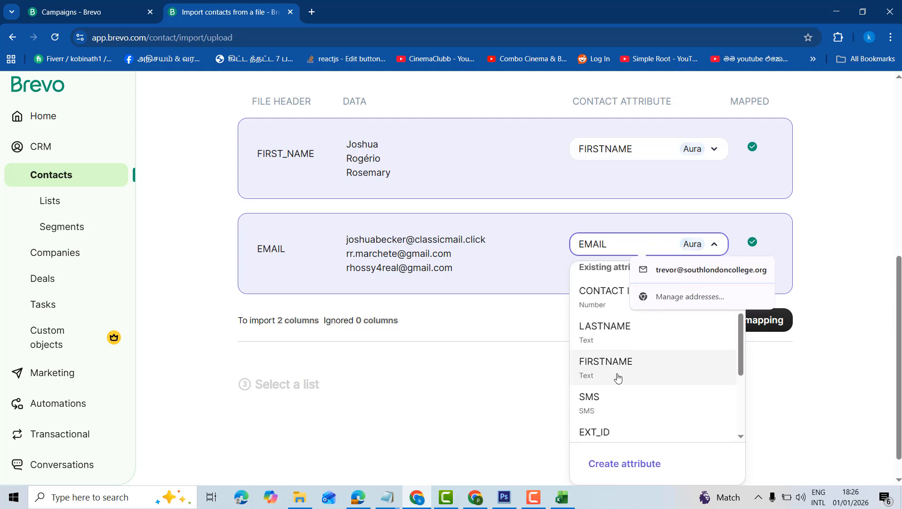
pyautogui.scroll(-1, 618, 377)
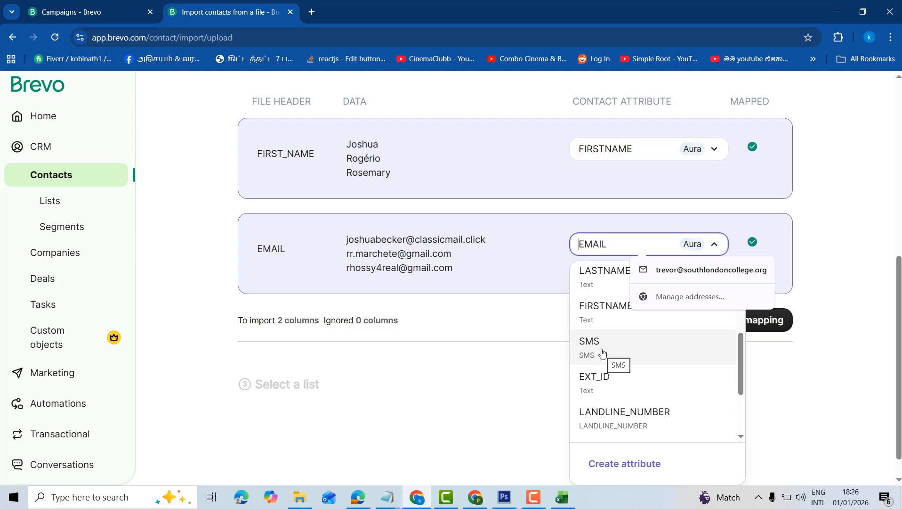
pyautogui.click(364, 350)
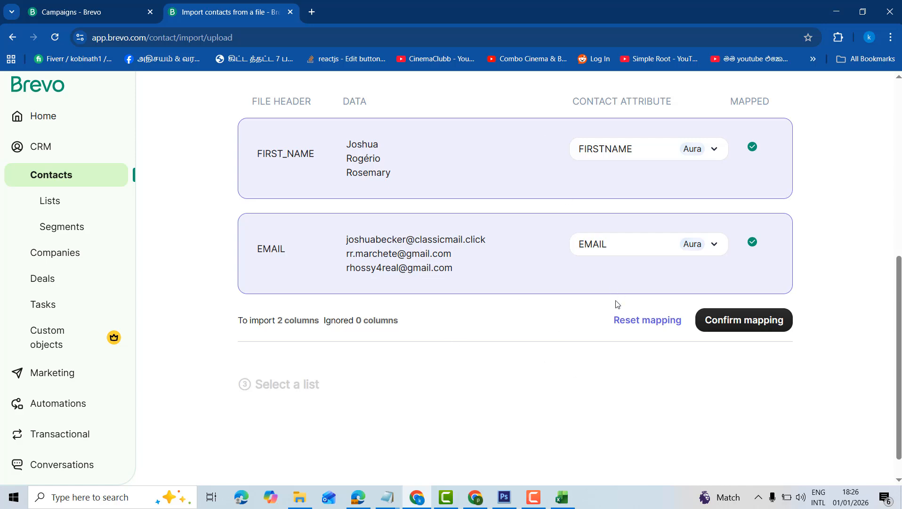
pyautogui.scroll(2, 759, 415)
pyautogui.click(755, 447)
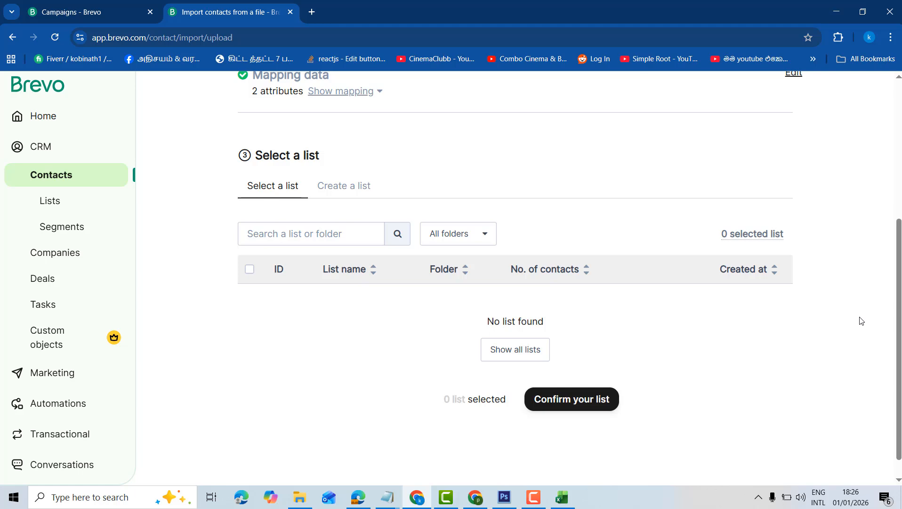
# Step: Choose to create a list for the imported contacts and add a new folder named Java-course for it
pyautogui.scroll(2, 522, 353)
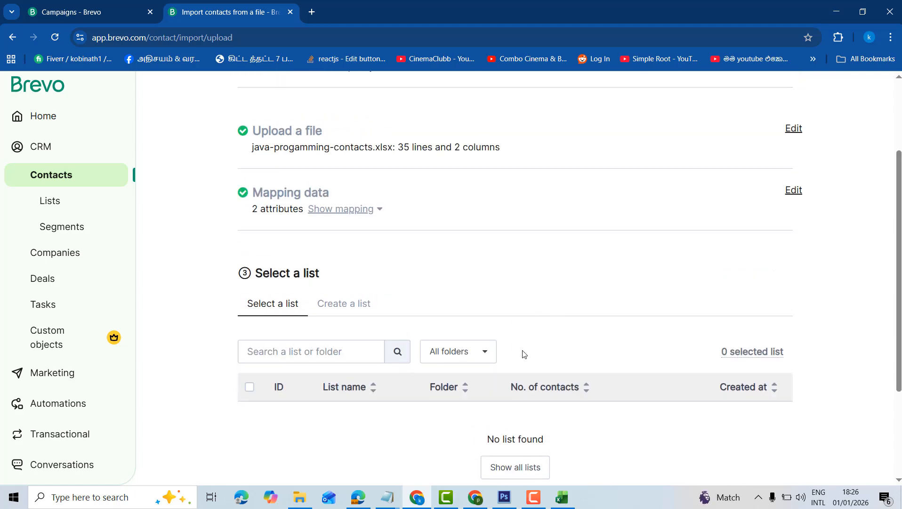
pyautogui.scroll(2, 503, 361)
pyautogui.scroll(-3, 502, 361)
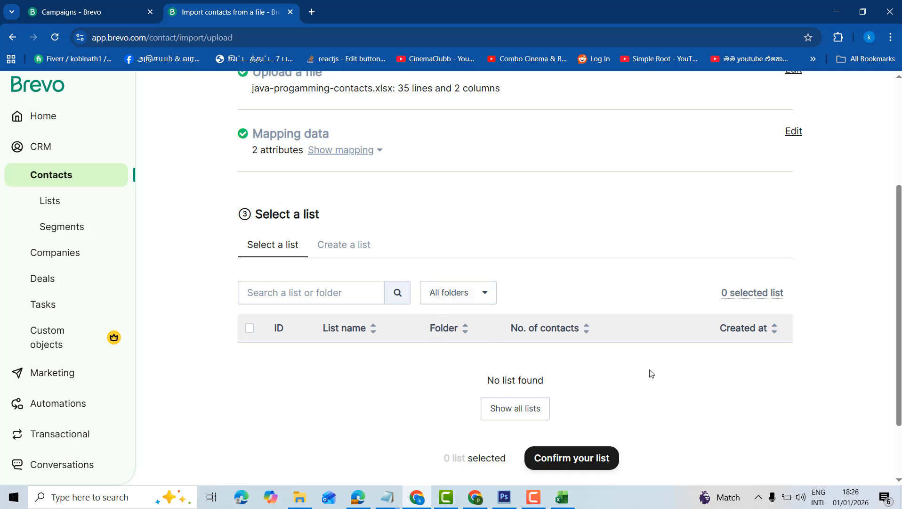
pyautogui.scroll(-2, 651, 373)
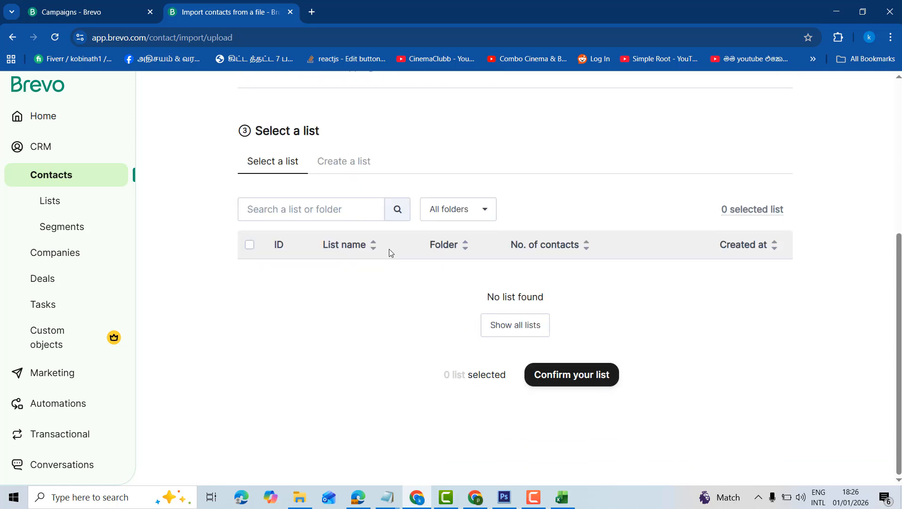
pyautogui.click(344, 166)
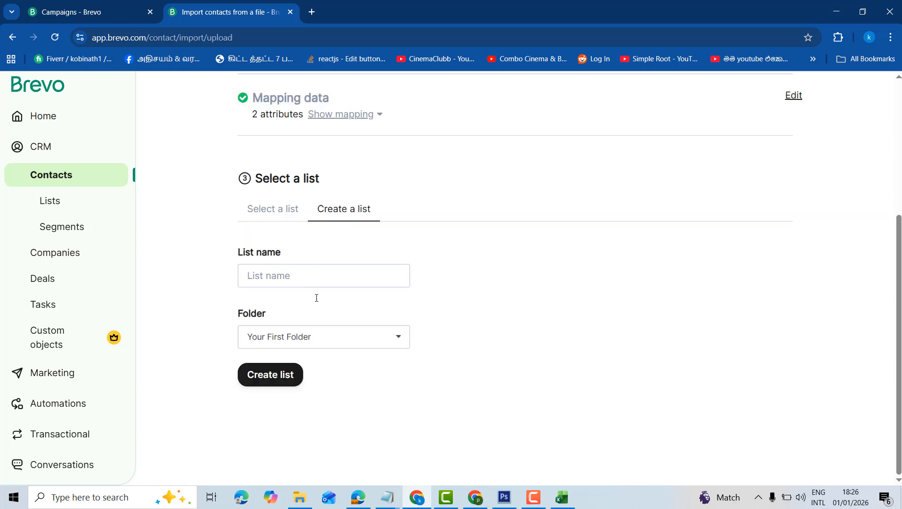
pyautogui.click(320, 333)
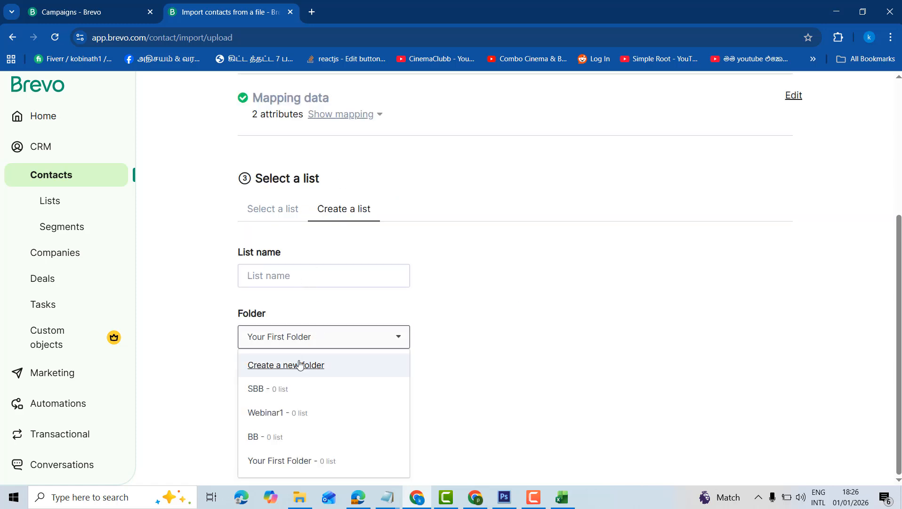
pyautogui.click(277, 366)
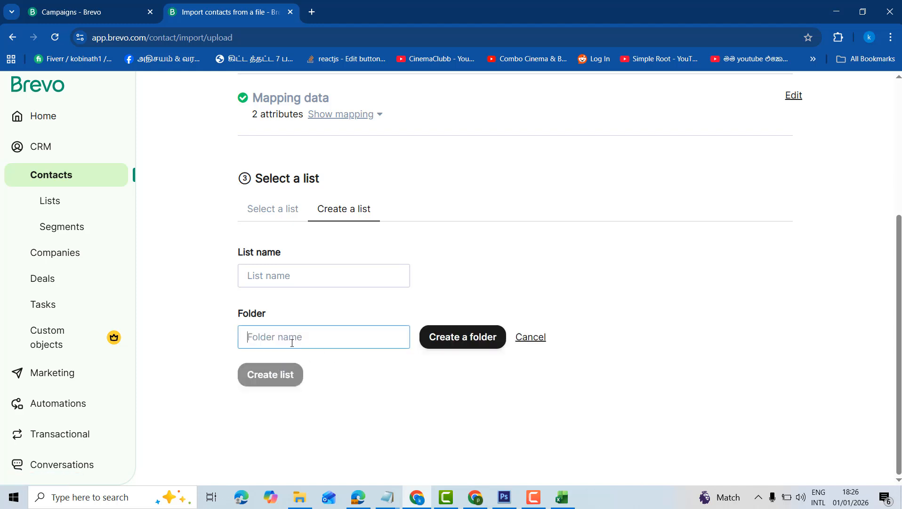
pyautogui.write('Java-course')
pyautogui.moveTo(310, 338); pyautogui.dragTo(35, 333)
pyautogui.click(260, 353)
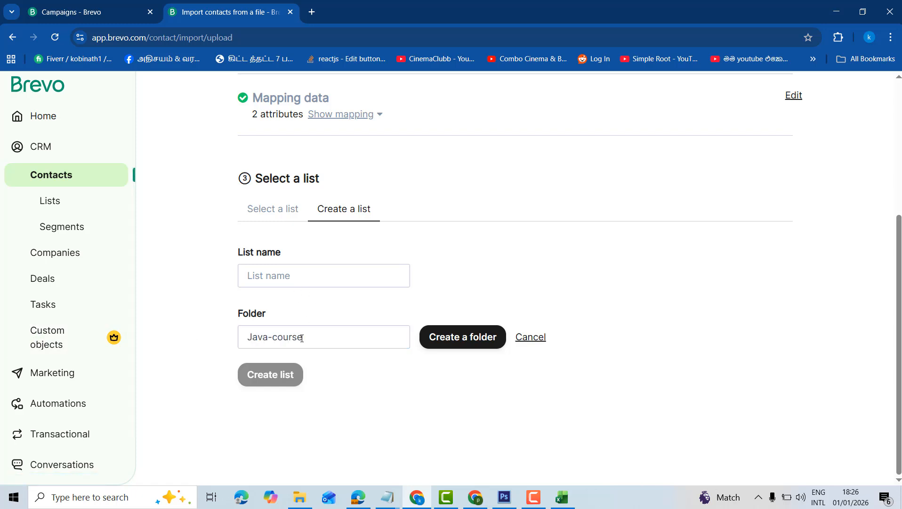
pyautogui.moveTo(303, 338); pyautogui.dragTo(153, 330)
pyautogui.click(316, 341)
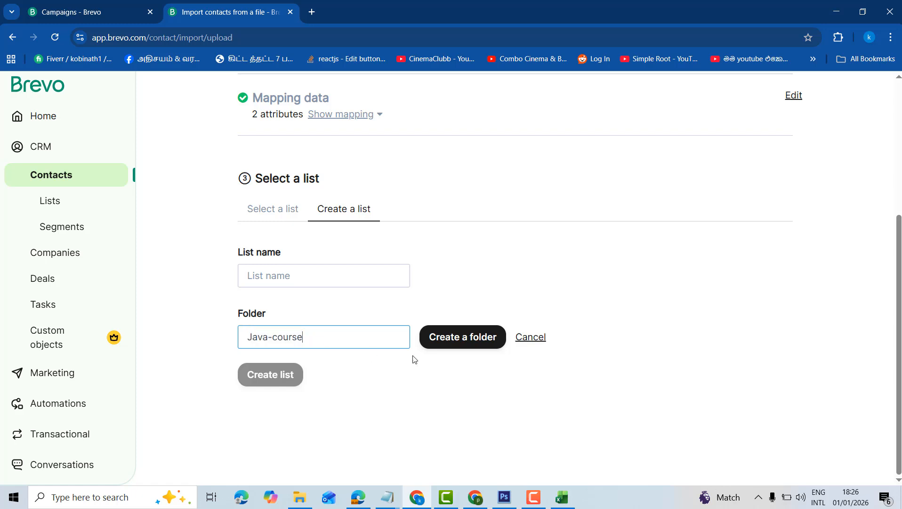
pyautogui.click(469, 343)
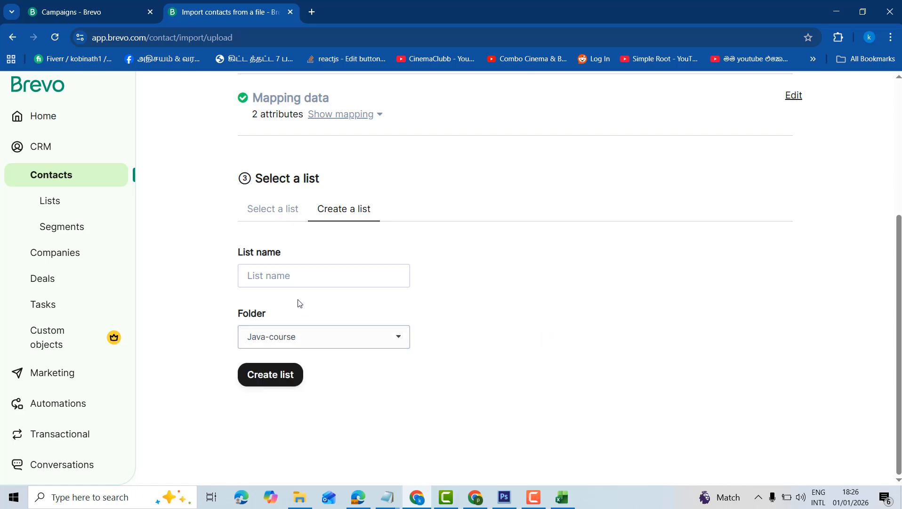
# Step: Create the list Java-Course-Leads in the Java-course folder and confirm it as the import's target list
pyautogui.click(296, 277)
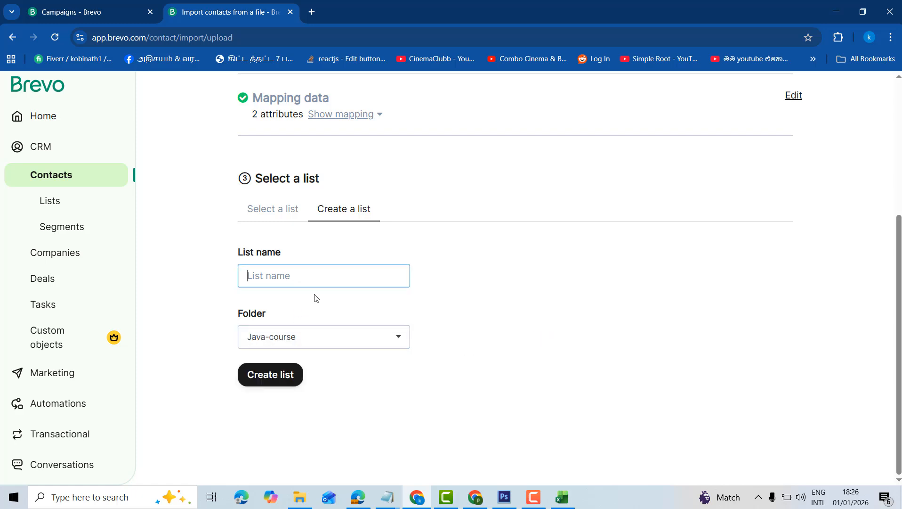
pyautogui.write('Java-Course-Leads')
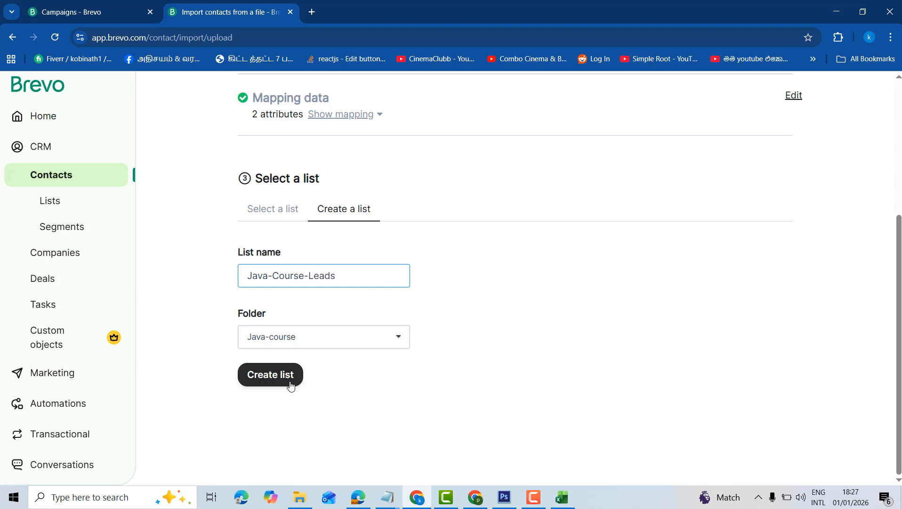
pyautogui.click(272, 383)
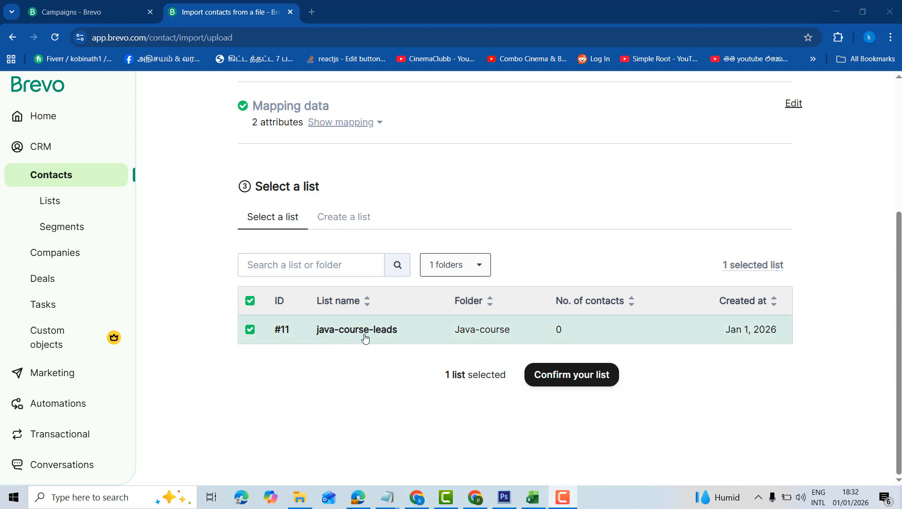
pyautogui.click(567, 379)
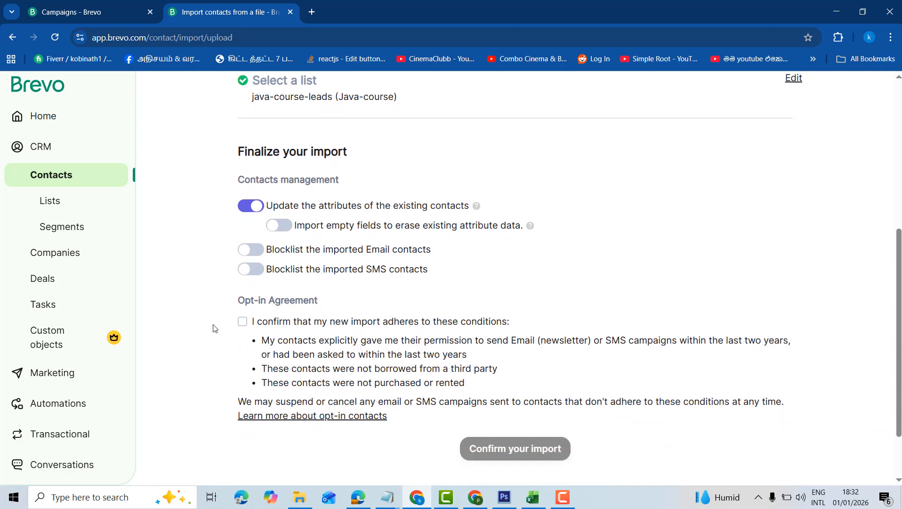
# Step: Accept the opt-in agreement conditions and, after checking the import summary, confirm the contact import
pyautogui.click(242, 321)
pyautogui.scroll(1, 523, 273)
pyautogui.scroll(3, 531, 270)
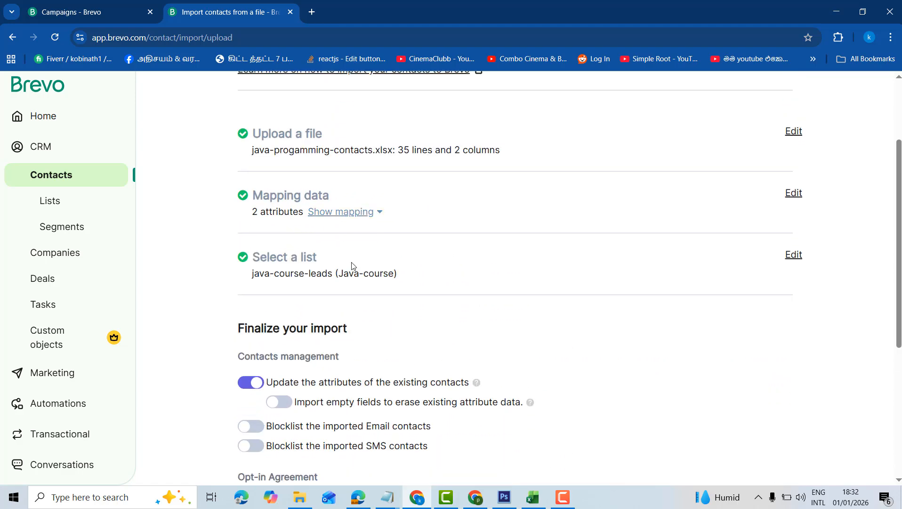
pyautogui.scroll(3, 533, 221)
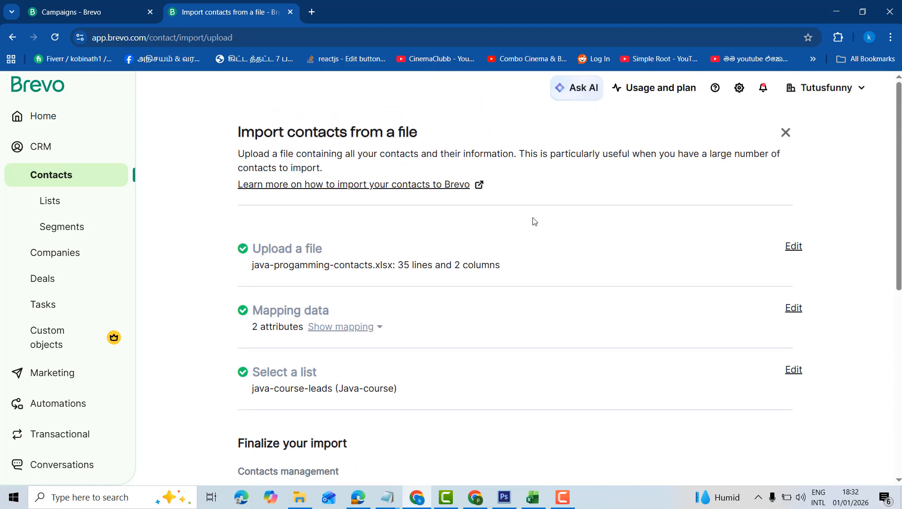
pyautogui.scroll(-7, 532, 234)
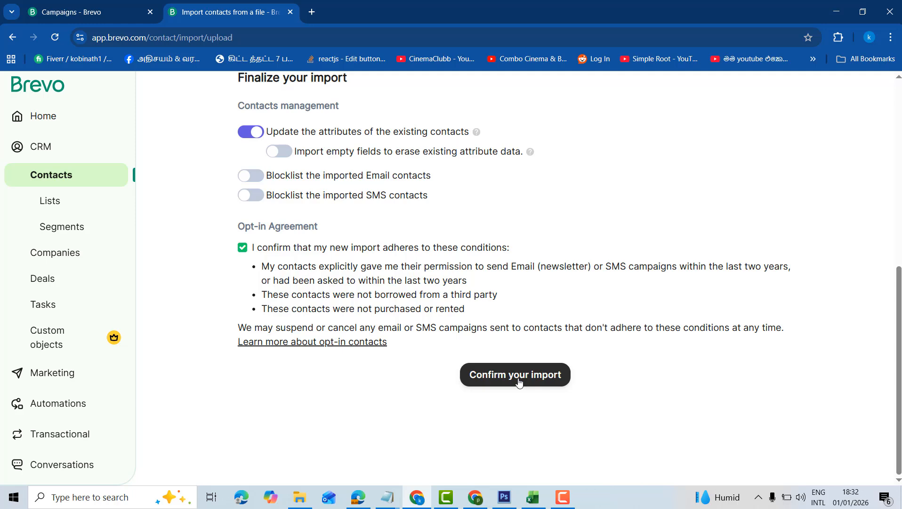
pyautogui.scroll(8, 560, 365)
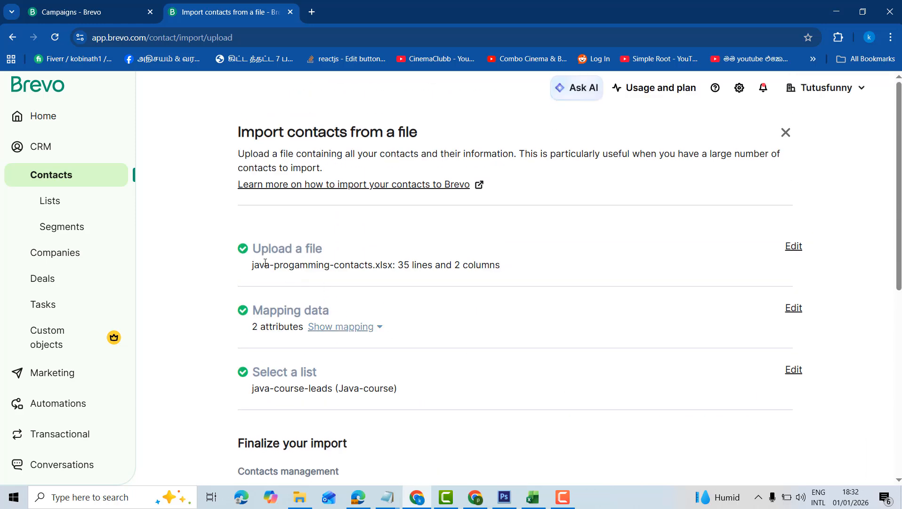
pyautogui.moveTo(254, 262); pyautogui.dragTo(392, 264)
pyautogui.scroll(-8, 505, 362)
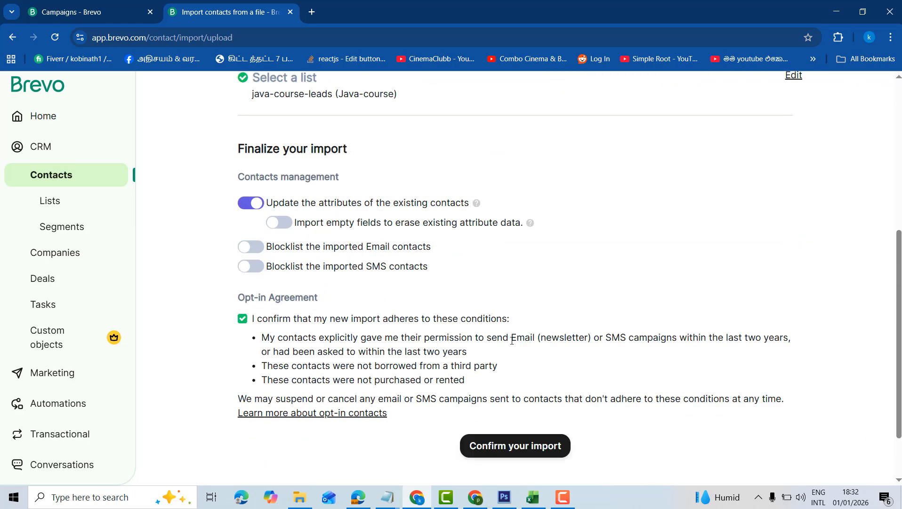
pyautogui.click(494, 384)
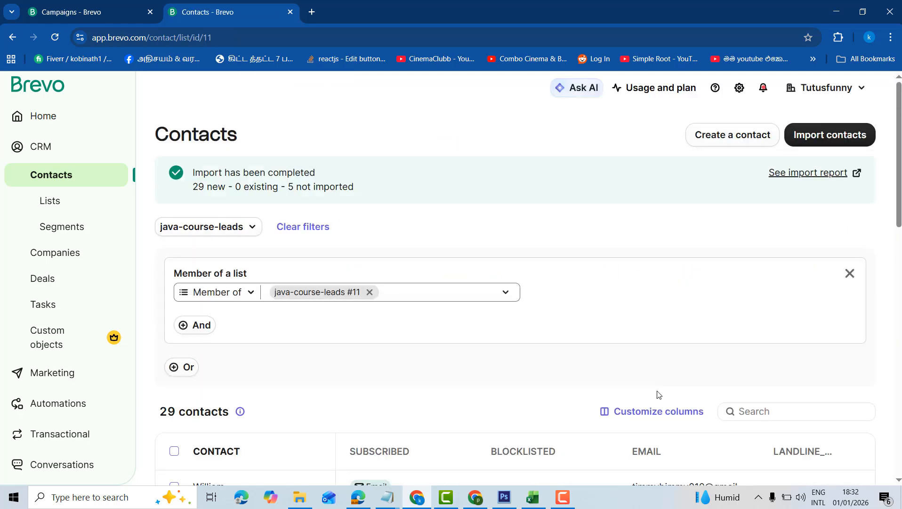
# Step: Look through the imported contacts in the java-course-leads list
pyautogui.scroll(-10, 720, 304)
pyautogui.scroll(-3, 703, 289)
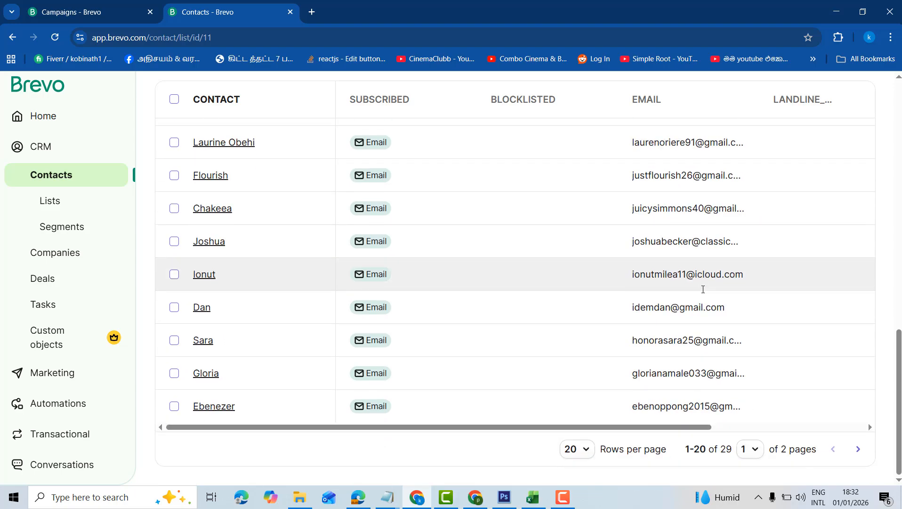
pyautogui.scroll(9, 706, 301)
pyautogui.scroll(2, 659, 226)
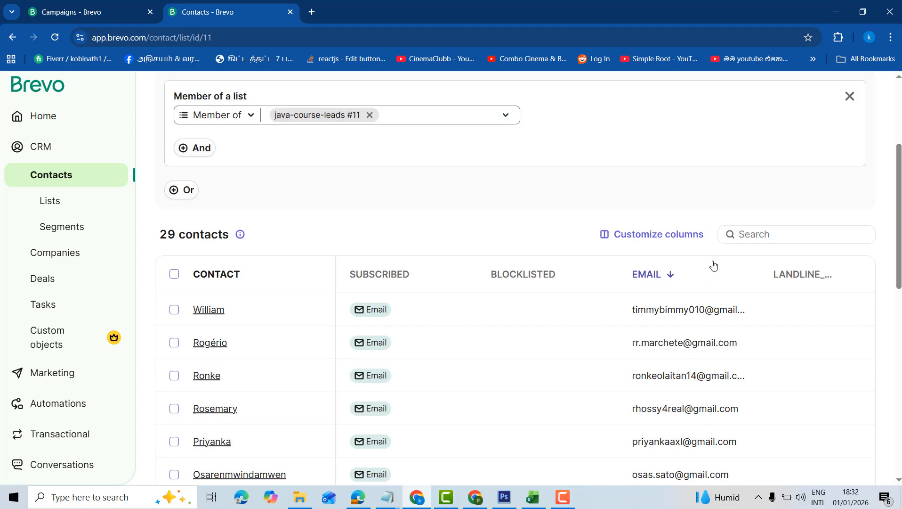
# Step: Review the imported java-course-leads contacts and the contact lists overview, and go to the marketing email templates
pyautogui.scroll(-10, 713, 263)
pyautogui.scroll(10, 740, 256)
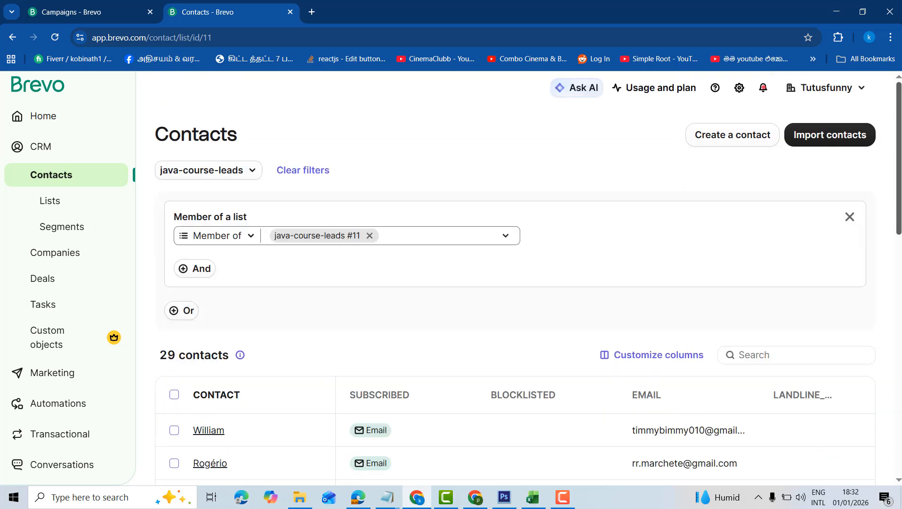
pyautogui.click(115, 201)
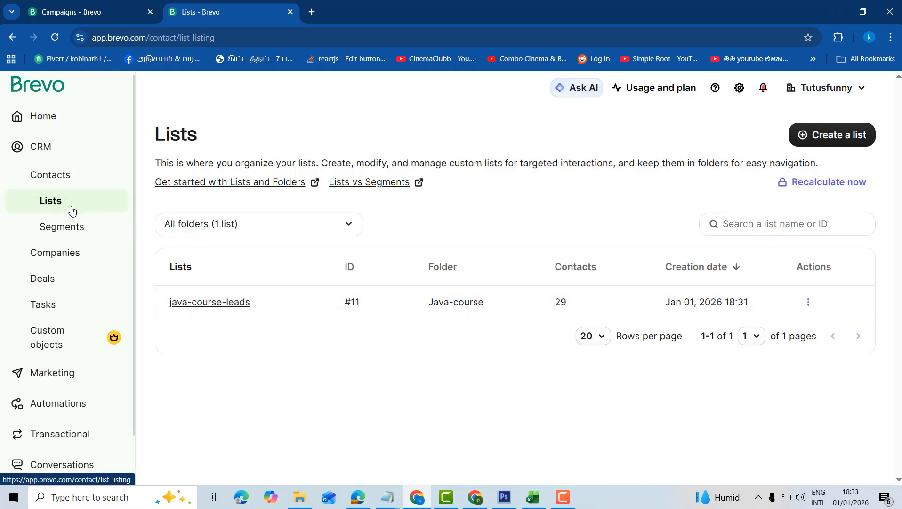
pyautogui.click(53, 373)
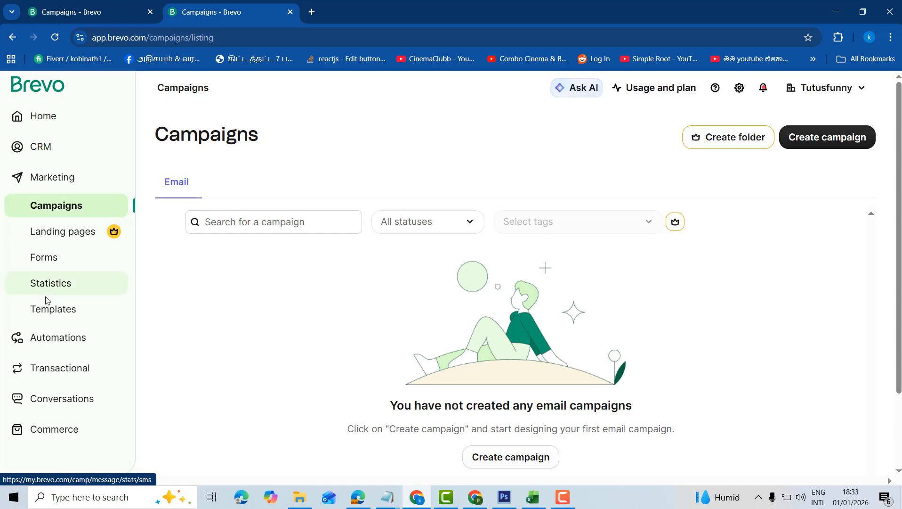
pyautogui.click(46, 315)
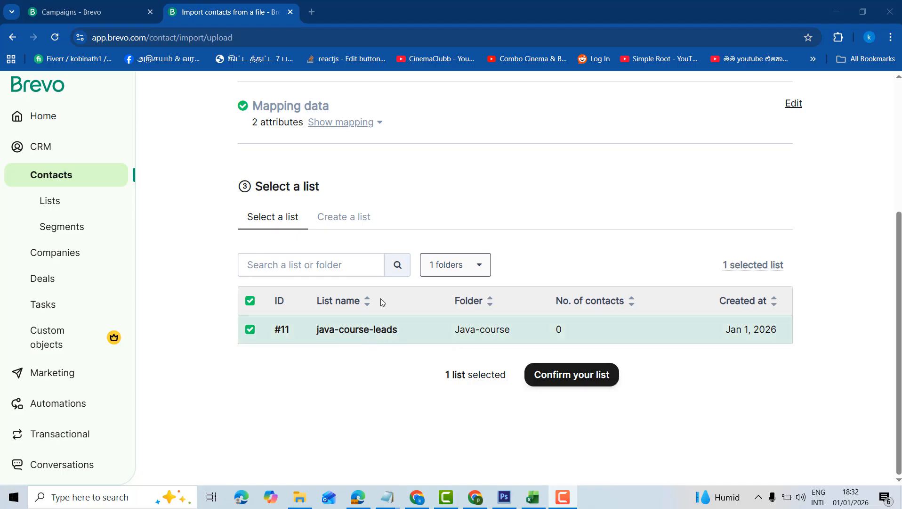
# Step: Confirm java-course-leads as the target list, accept the opt-in agreement conditions and finalize the contact import
pyautogui.click(568, 380)
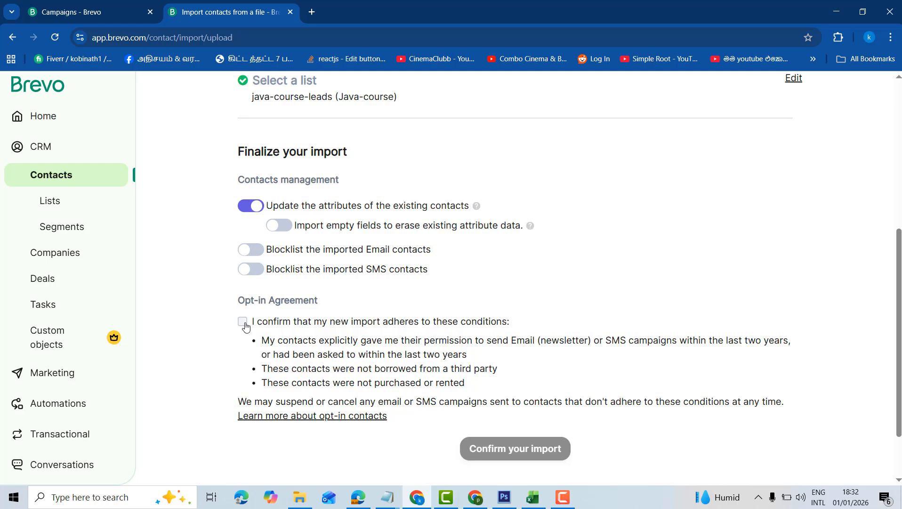
pyautogui.click(246, 322)
pyautogui.scroll(4, 530, 263)
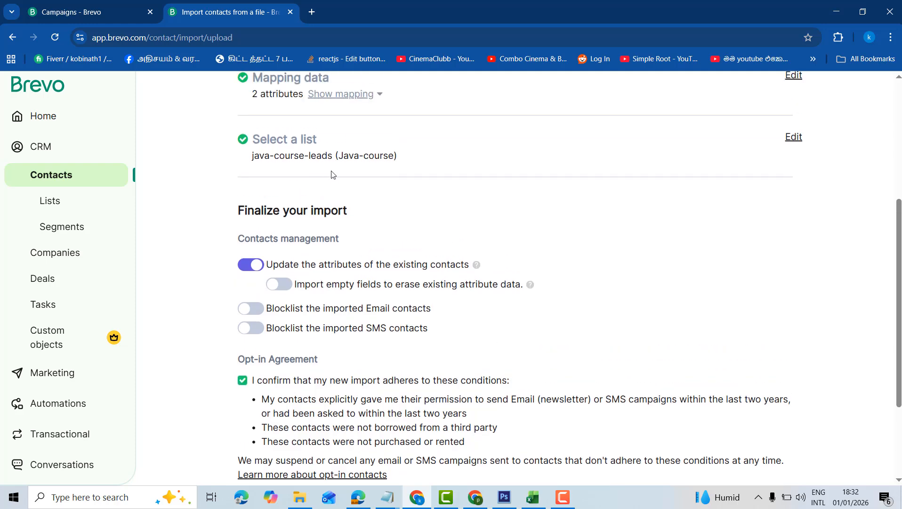
pyautogui.scroll(3, 462, 201)
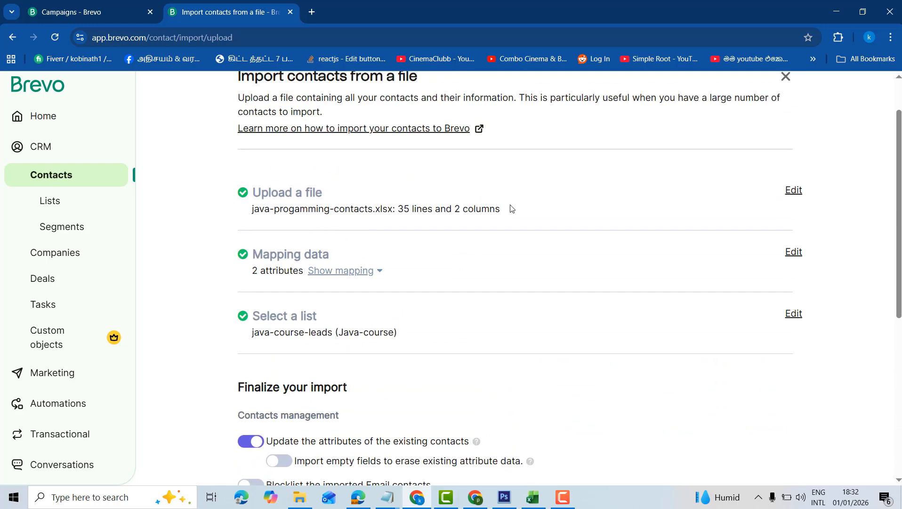
pyautogui.scroll(-6, 530, 234)
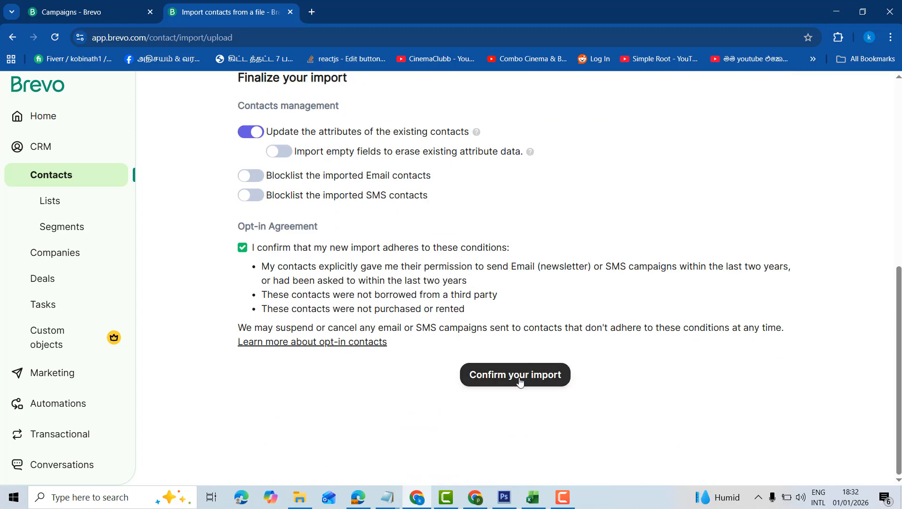
pyautogui.scroll(7, 564, 364)
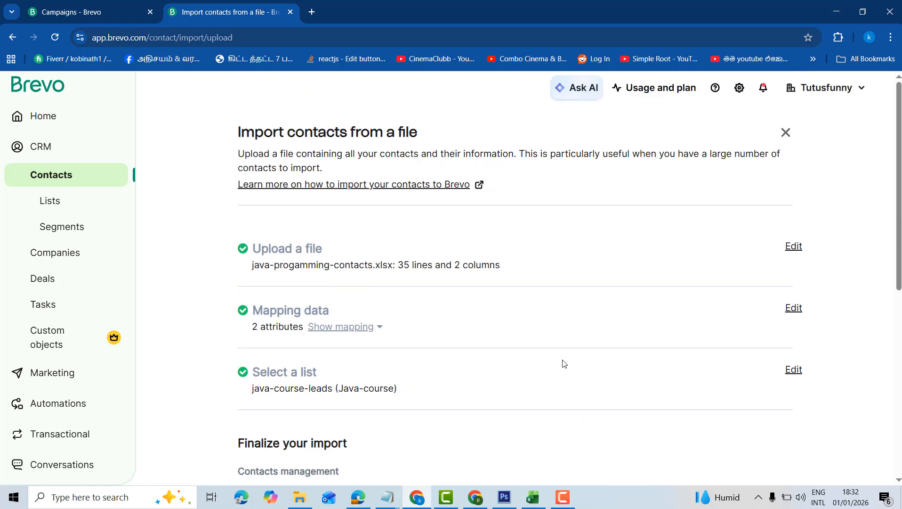
pyautogui.moveTo(252, 265); pyautogui.dragTo(392, 270)
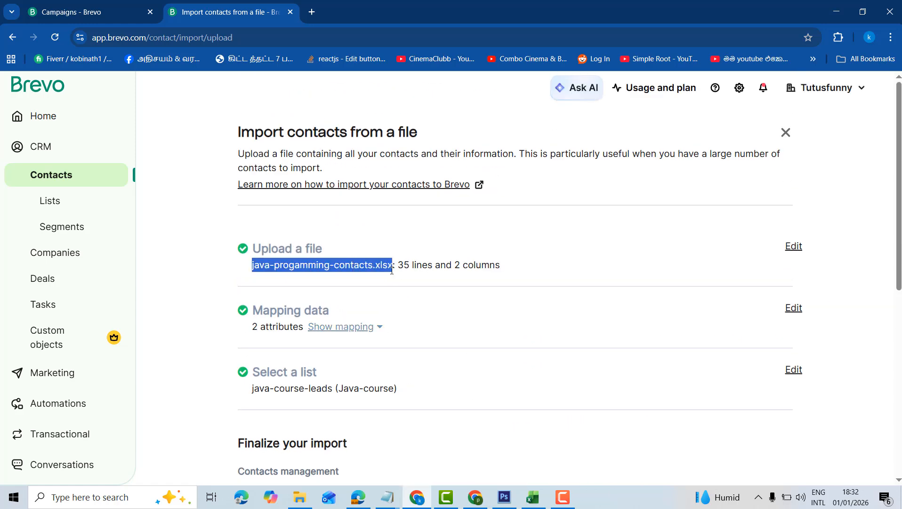
pyautogui.scroll(-7, 516, 355)
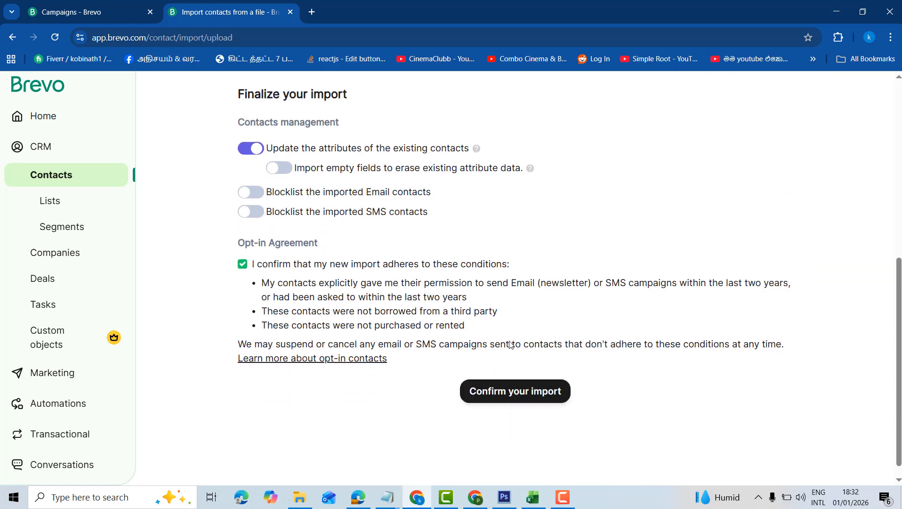
pyautogui.click(495, 383)
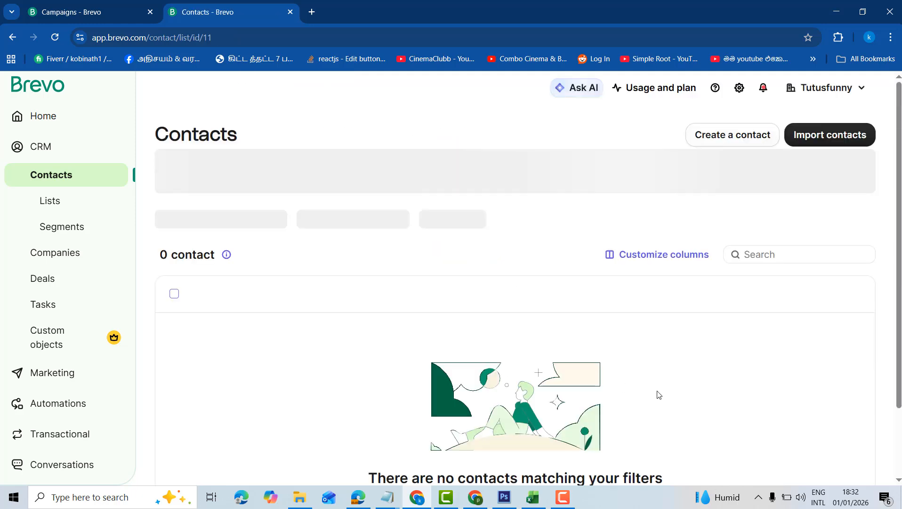
# Step: Look through the contacts imported into java-course-leads and check the contact lists overview
pyautogui.scroll(-14, 705, 336)
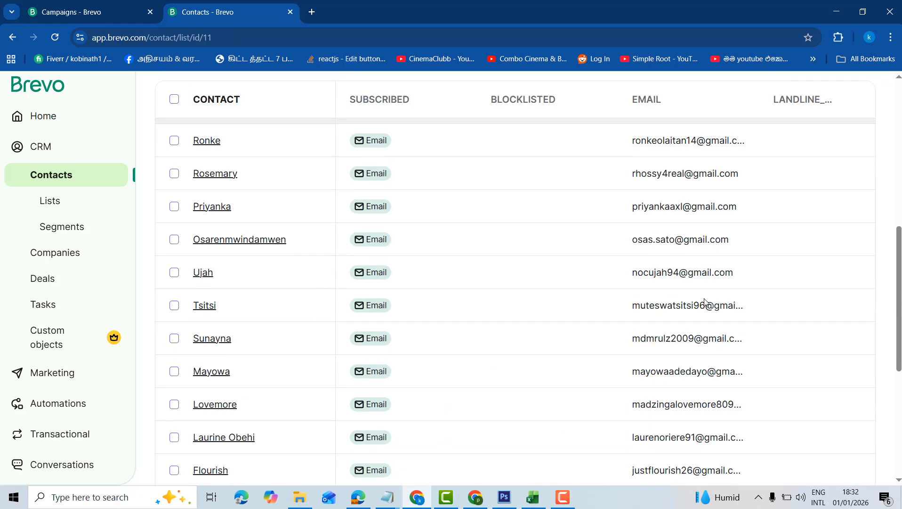
pyautogui.scroll(9, 703, 289)
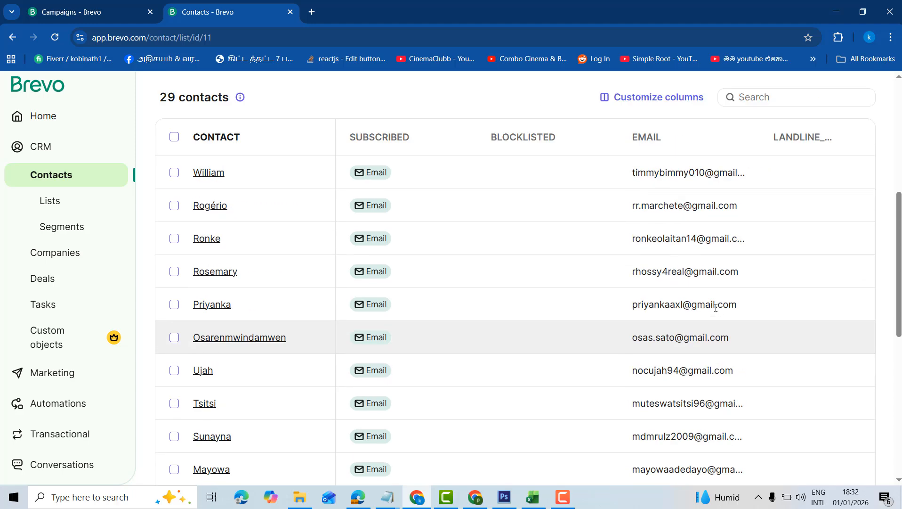
pyautogui.scroll(2, 669, 258)
pyautogui.scroll(-10, 694, 286)
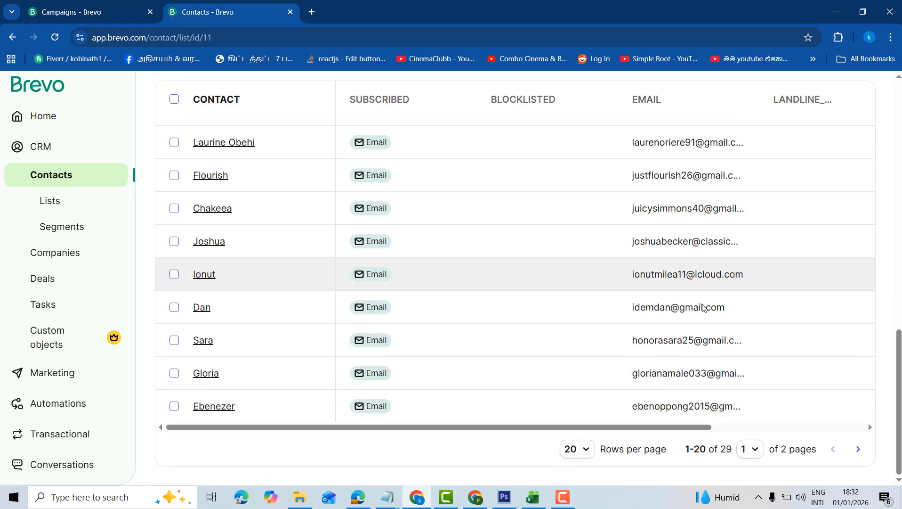
pyautogui.scroll(1, 868, 423)
pyautogui.scroll(10, 855, 277)
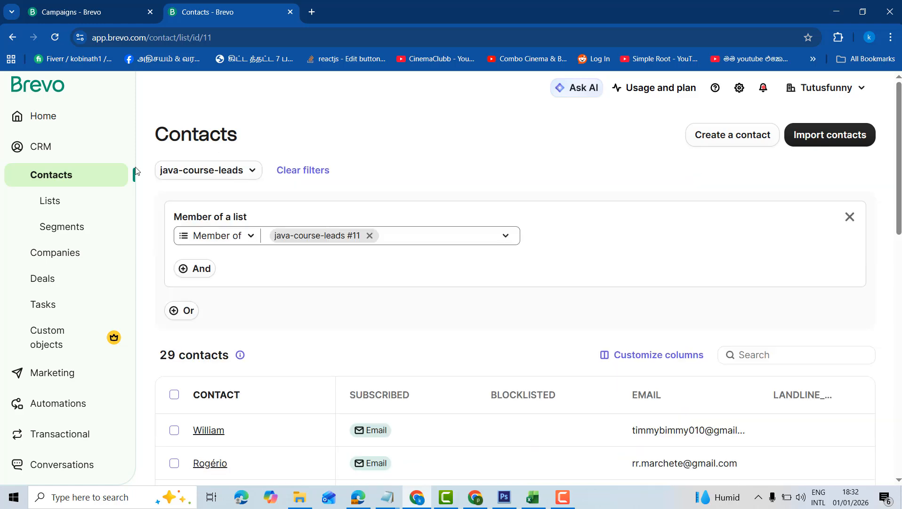
pyautogui.click(50, 201)
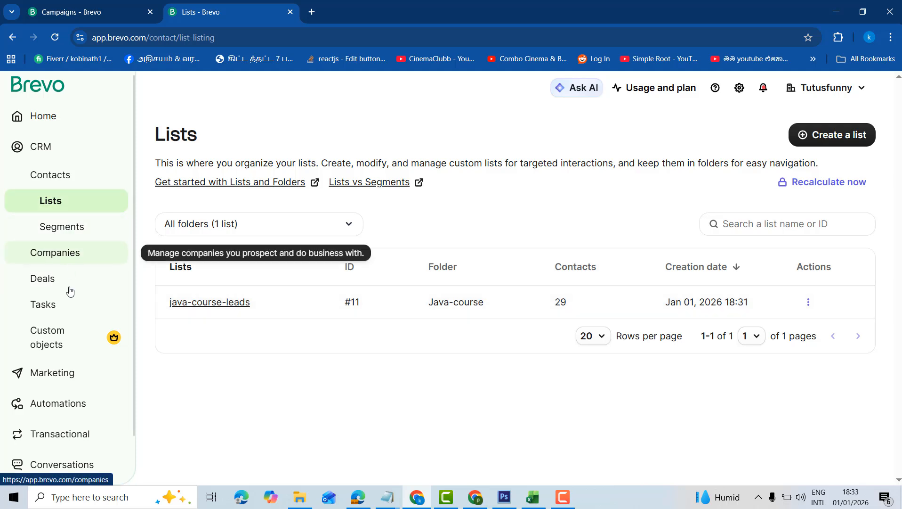
# Step: Start a new email template from the marketing templates overview
pyautogui.click(53, 373)
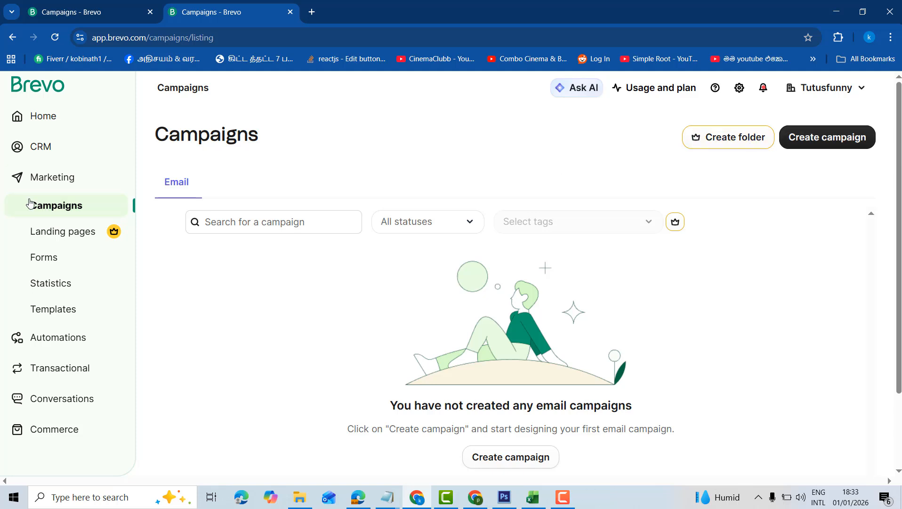
pyautogui.click(47, 314)
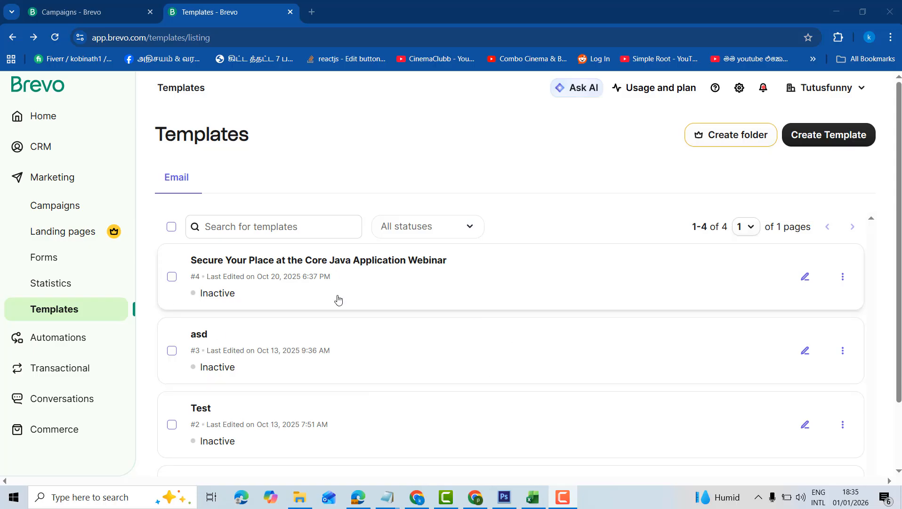
pyautogui.scroll(-2, 472, 288)
pyautogui.scroll(2, 489, 316)
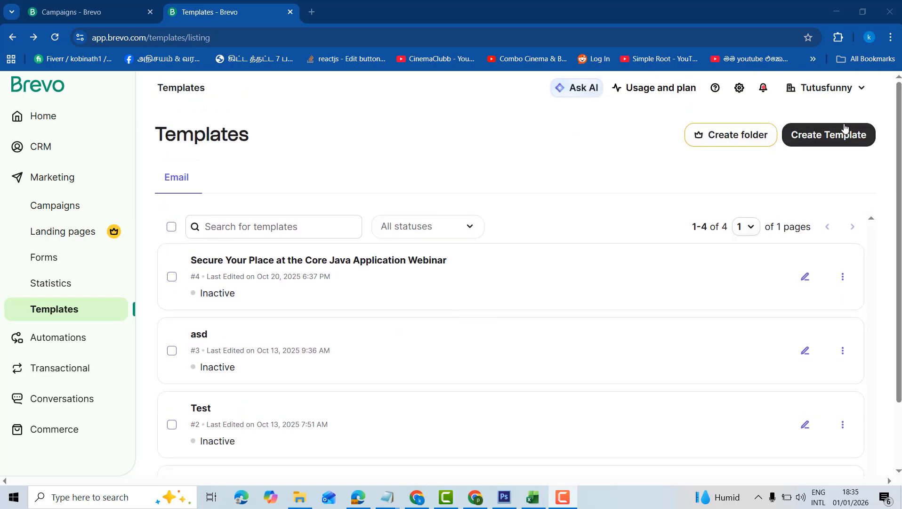
pyautogui.click(823, 136)
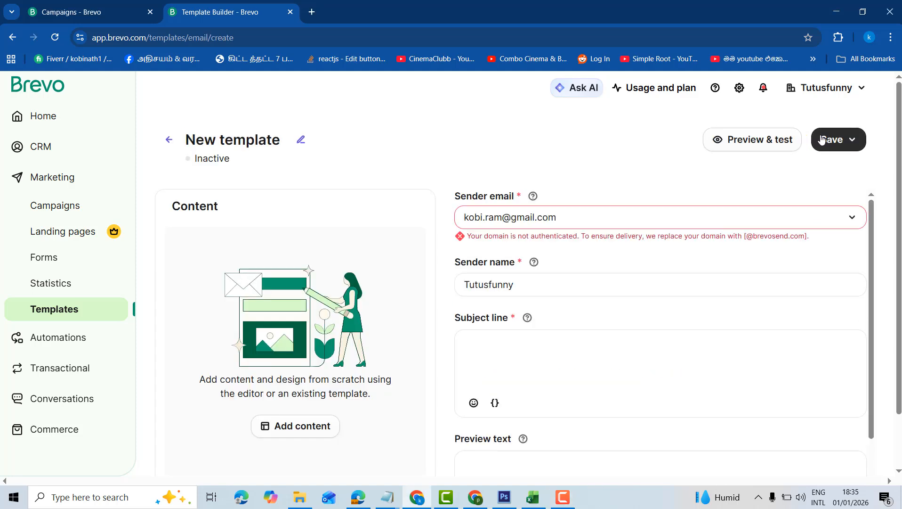
# Step: Select the existing sender email address for the new template
pyautogui.scroll(-2, 833, 235)
pyautogui.scroll(2, 834, 240)
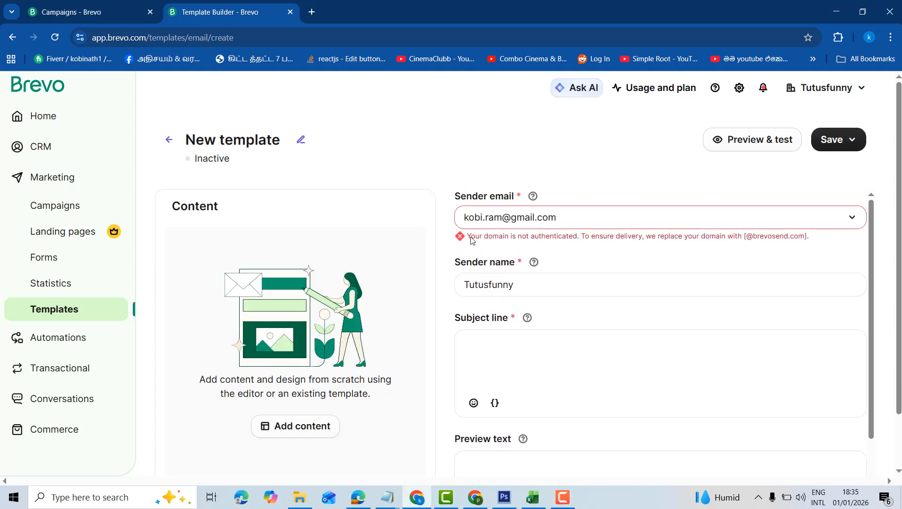
pyautogui.click(605, 223)
pyautogui.click(610, 171)
pyautogui.click(578, 213)
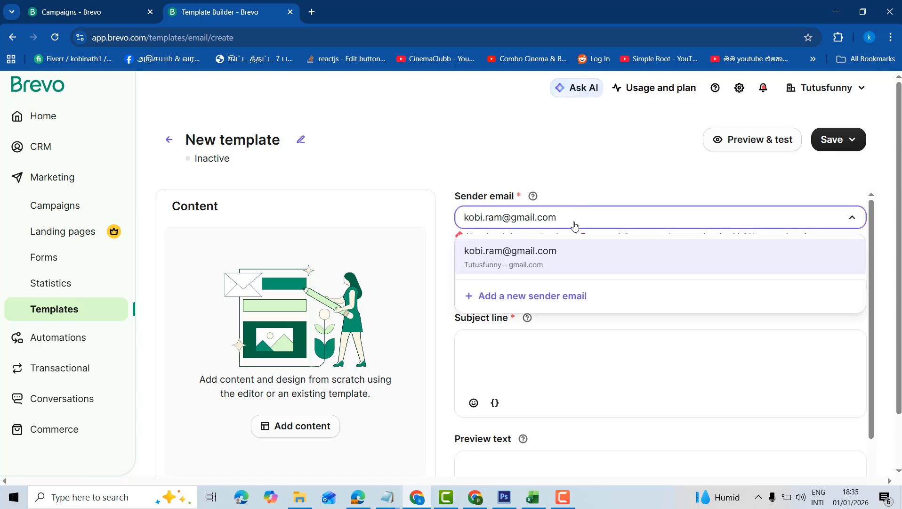
pyautogui.click(553, 259)
pyautogui.scroll(-1, 884, 292)
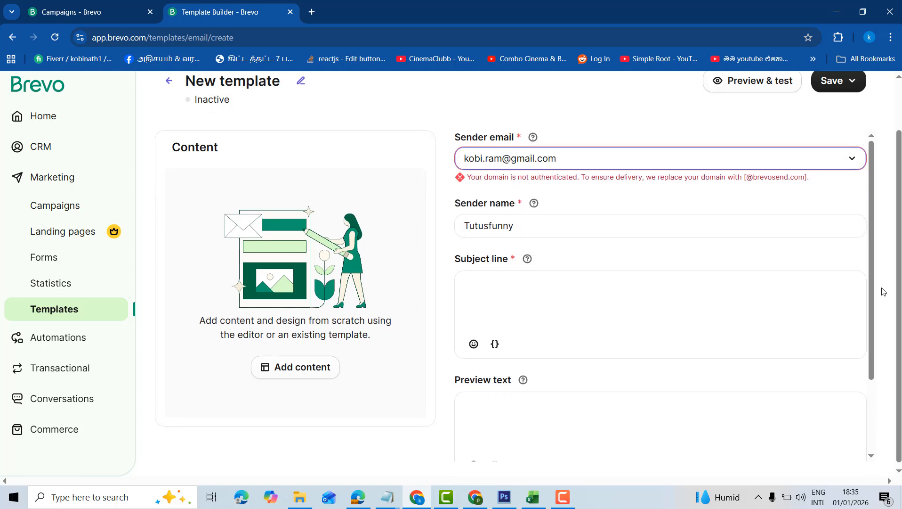
pyautogui.scroll(1, 642, 308)
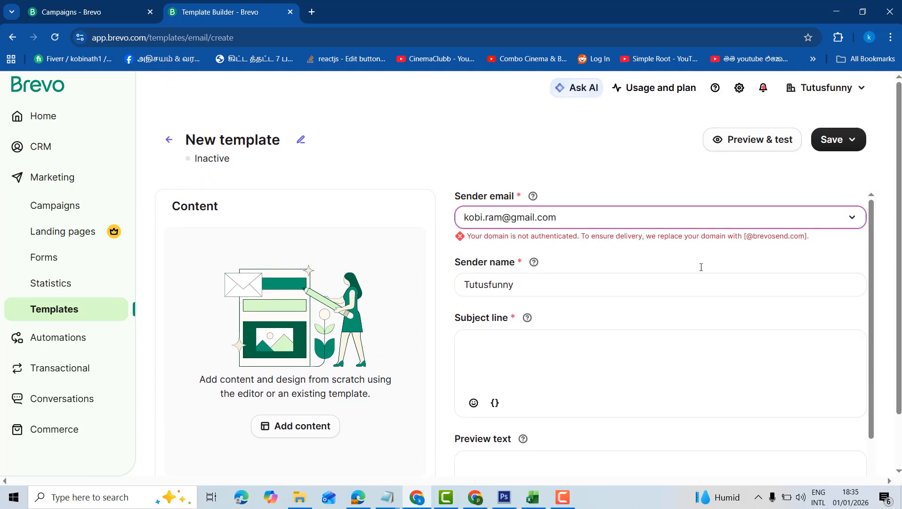
# Step: Try to save the new template without activating it
pyautogui.click(839, 149)
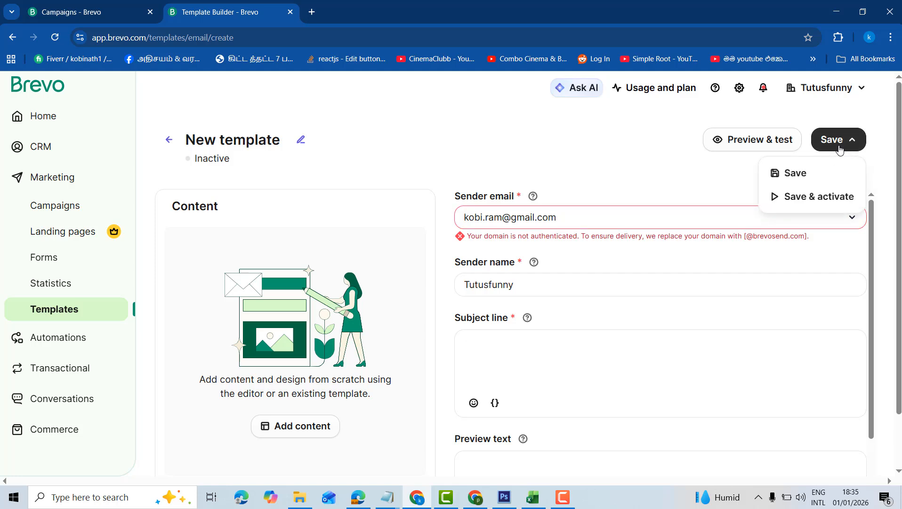
pyautogui.click(807, 182)
# Step: Enter "sdsad asda" as the subject line of the new template
pyautogui.scroll(-2, 848, 290)
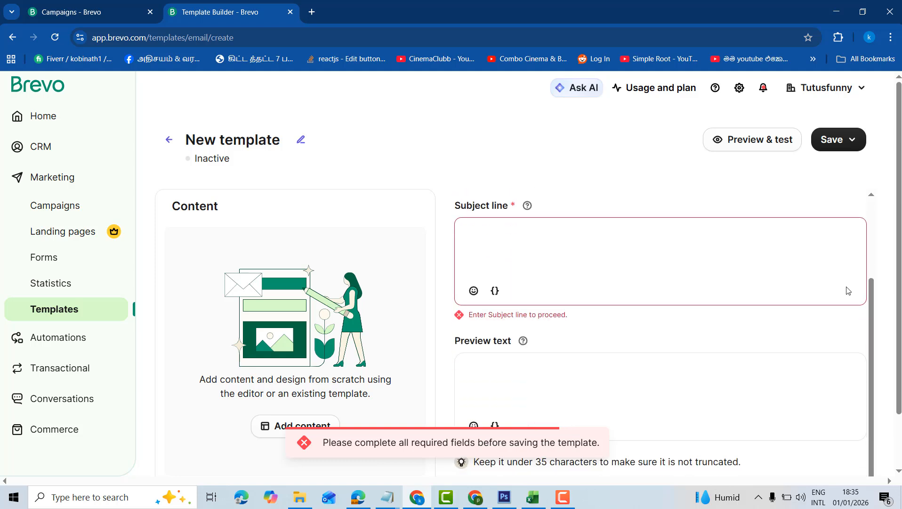
pyautogui.click(526, 228)
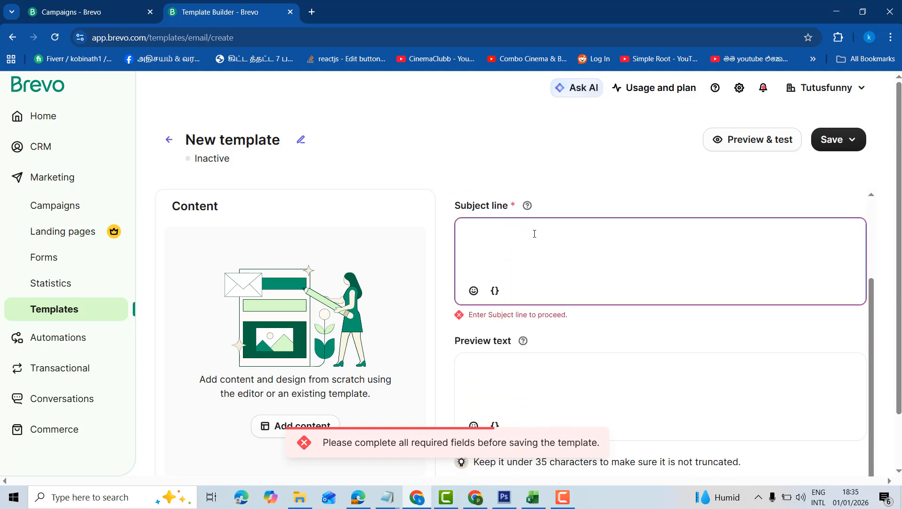
pyautogui.write('sdsad a')
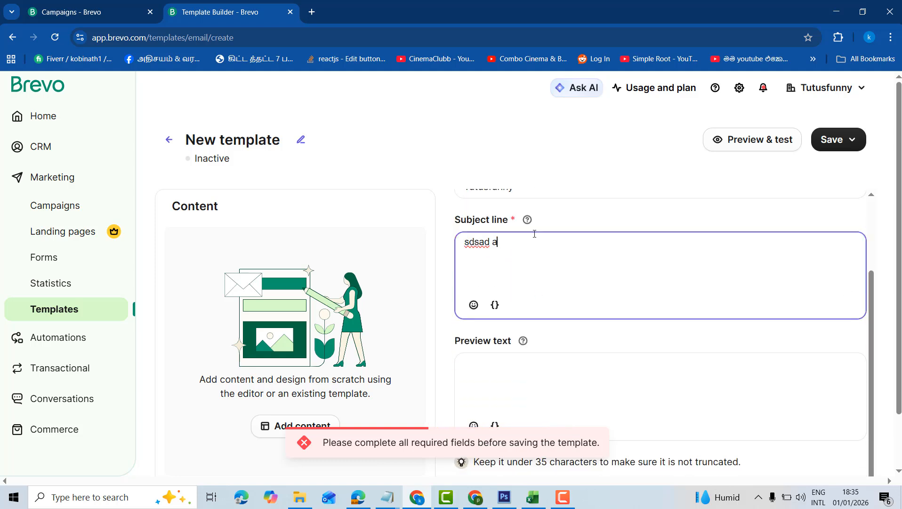
pyautogui.write('sda')
pyautogui.scroll(-2, 530, 306)
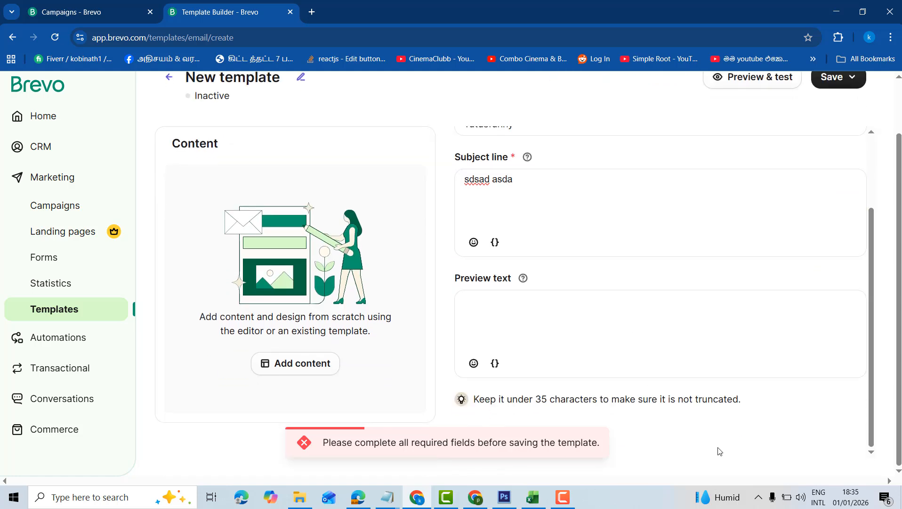
pyautogui.scroll(3, 711, 400)
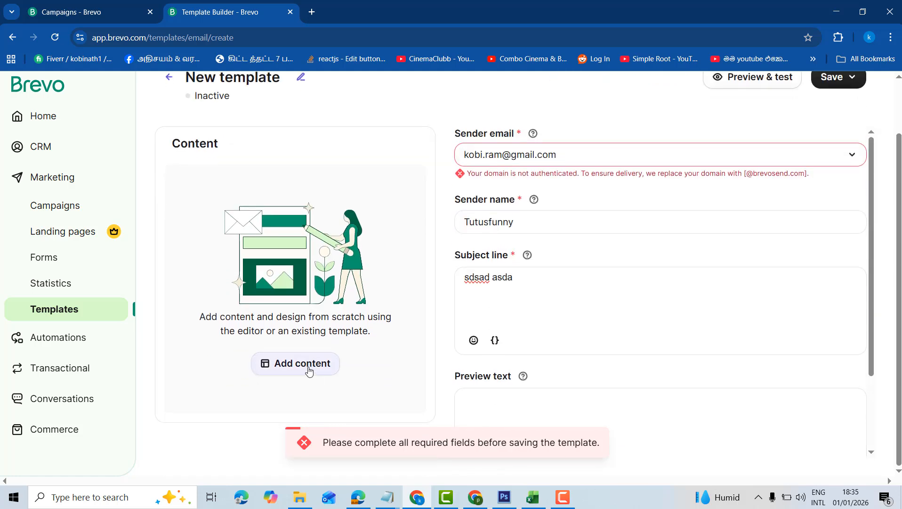
# Step: Create the template's content from scratch with the drag and drop editor and display the ready-made sections
pyautogui.click(284, 371)
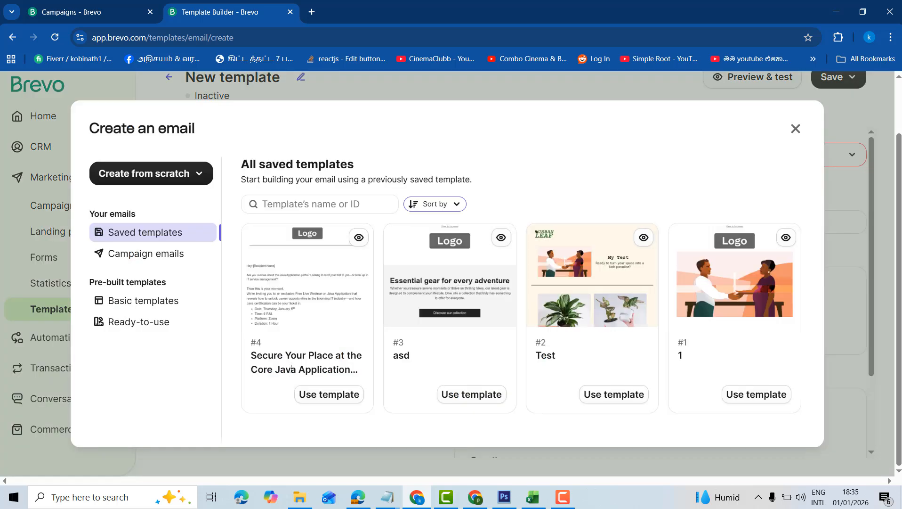
pyautogui.click(165, 174)
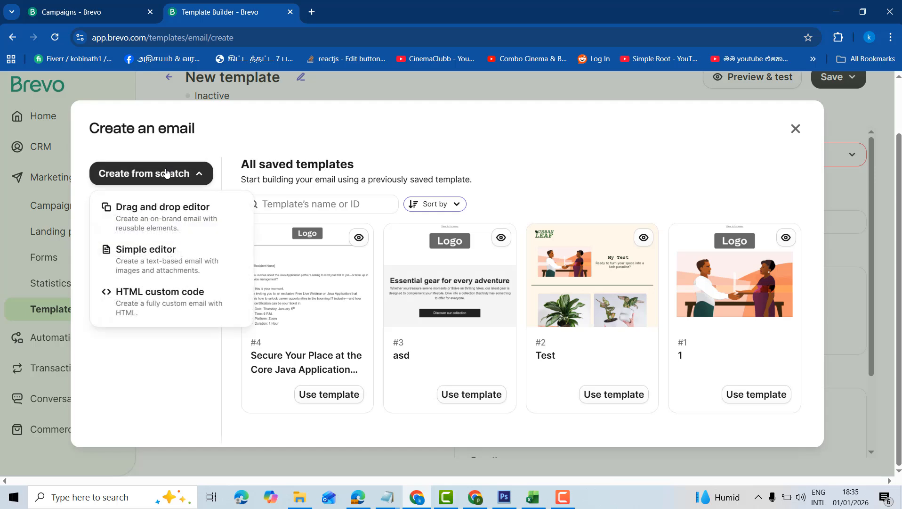
pyautogui.click(150, 219)
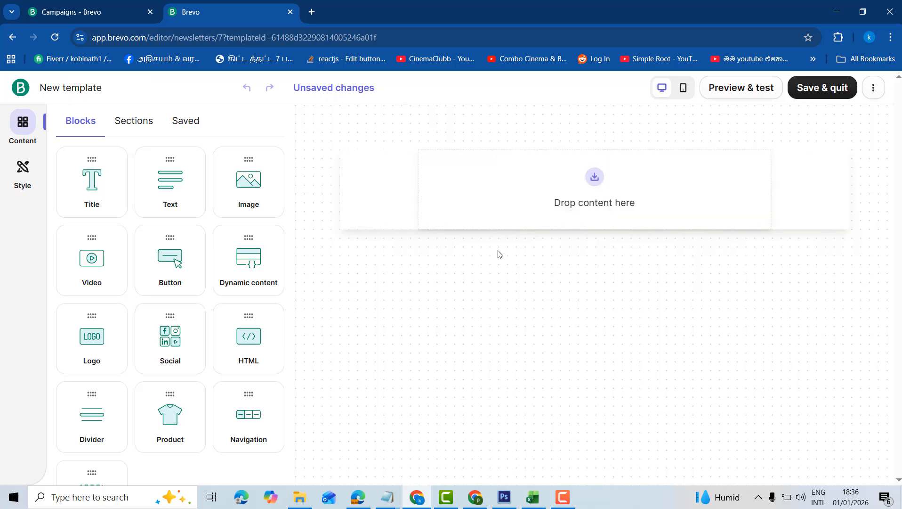
pyautogui.click(134, 126)
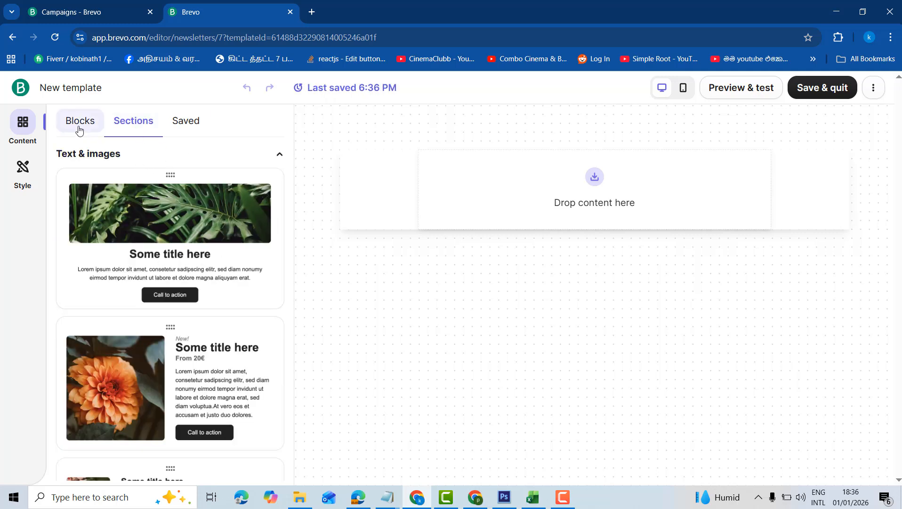
# Step: Add the ready-made header section with a logo and social media icons to the empty template
pyautogui.scroll(-5, 216, 267)
pyautogui.scroll(-3, 216, 266)
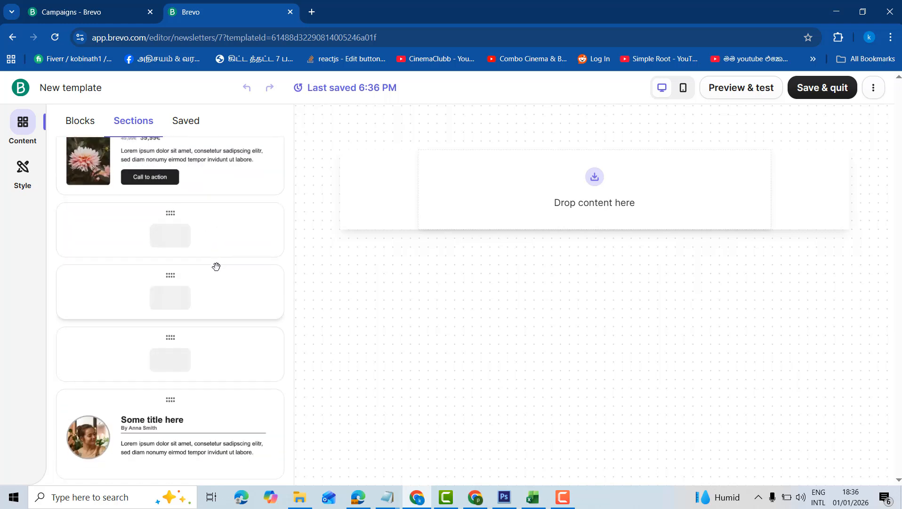
pyautogui.scroll(-9, 218, 271)
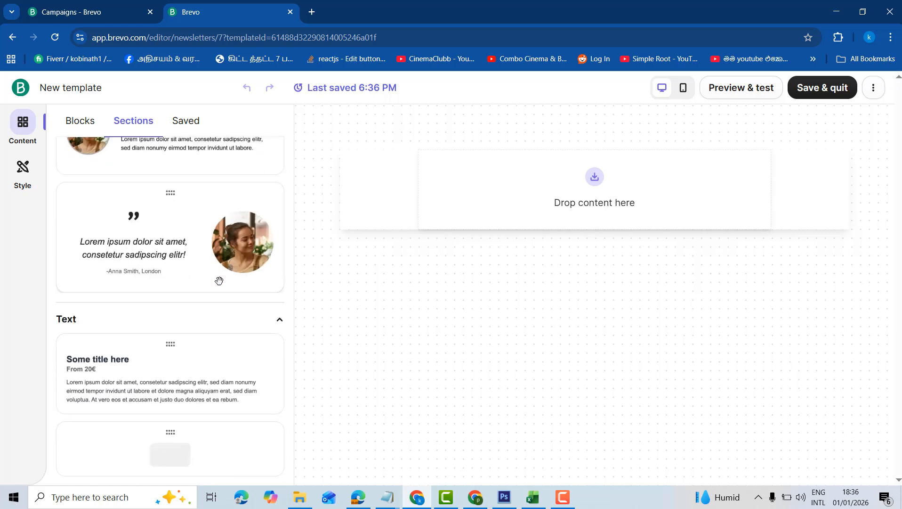
pyautogui.scroll(-15, 219, 281)
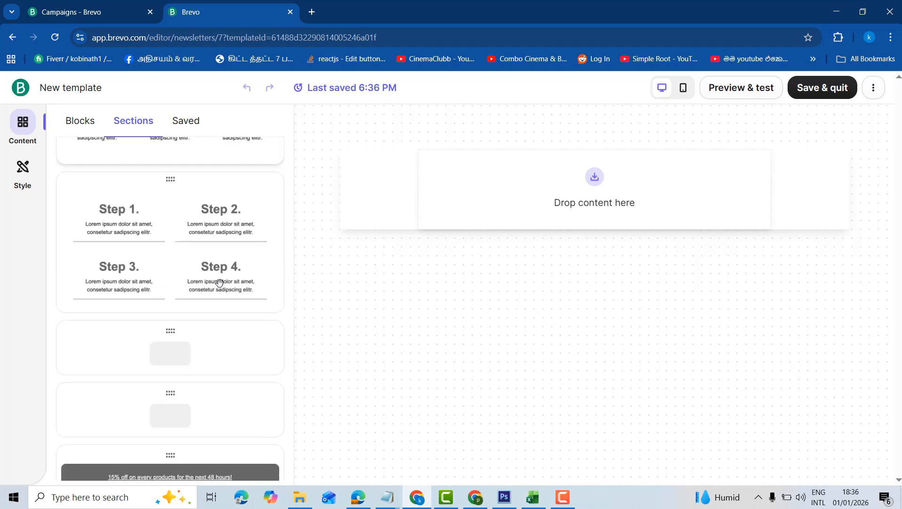
pyautogui.scroll(-9, 221, 292)
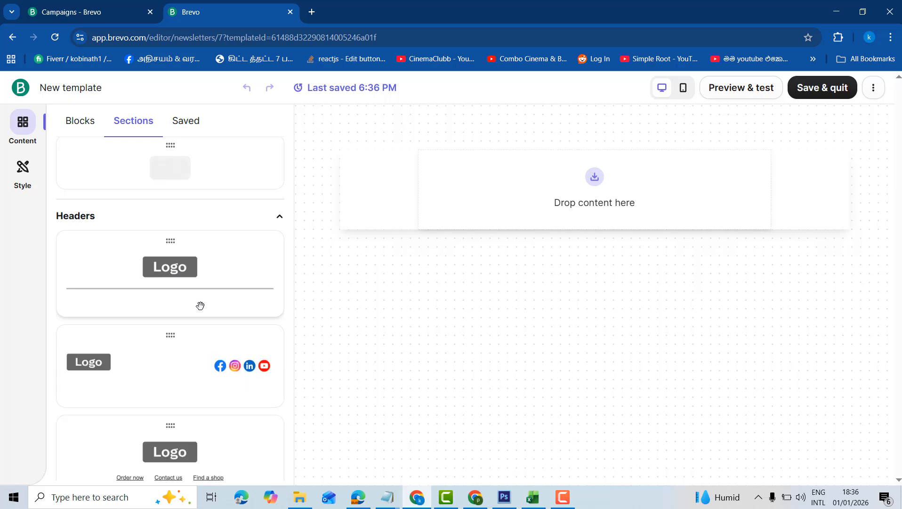
pyautogui.scroll(-1, 203, 330)
pyautogui.moveTo(149, 306); pyautogui.dragTo(539, 186)
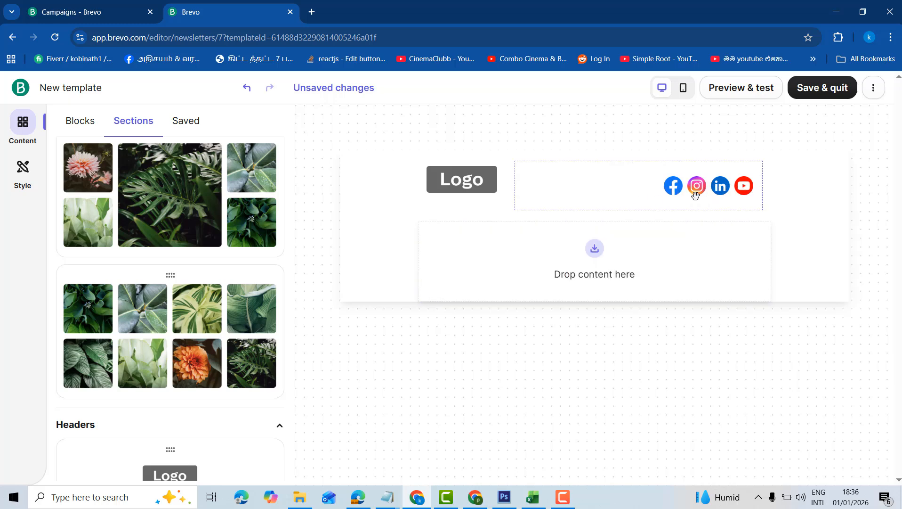
# Step: Look through the ready-made sections, from text and images to footers and empty columns
pyautogui.scroll(-3, 197, 312)
pyautogui.scroll(5, 199, 308)
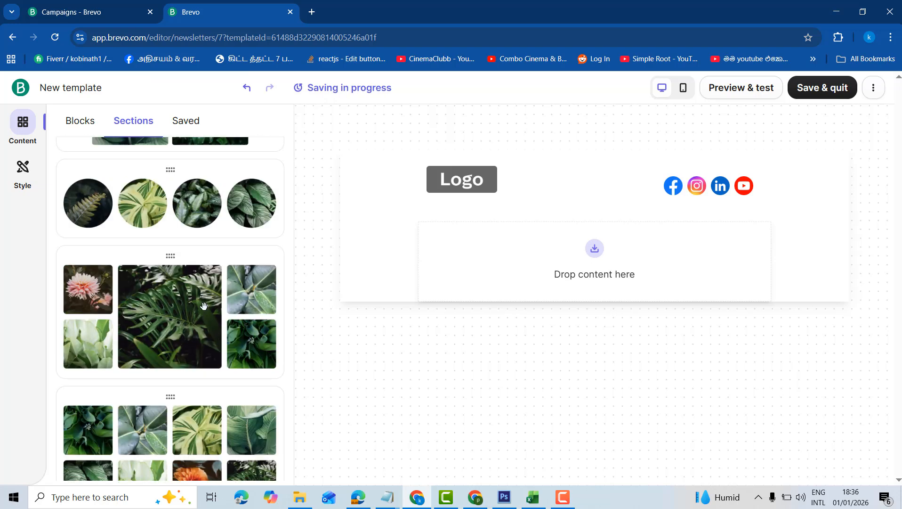
pyautogui.scroll(10, 203, 305)
pyautogui.scroll(-1, 244, 296)
pyautogui.scroll(1, 240, 300)
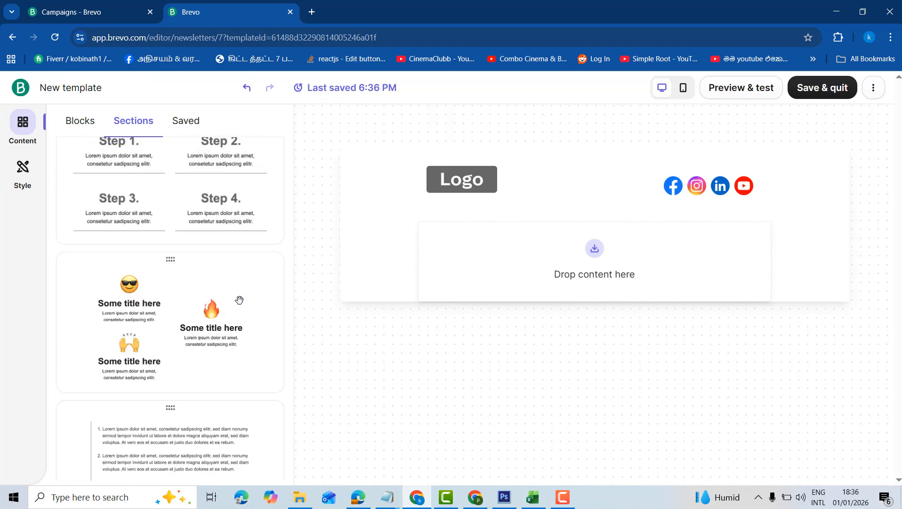
pyautogui.scroll(15, 239, 300)
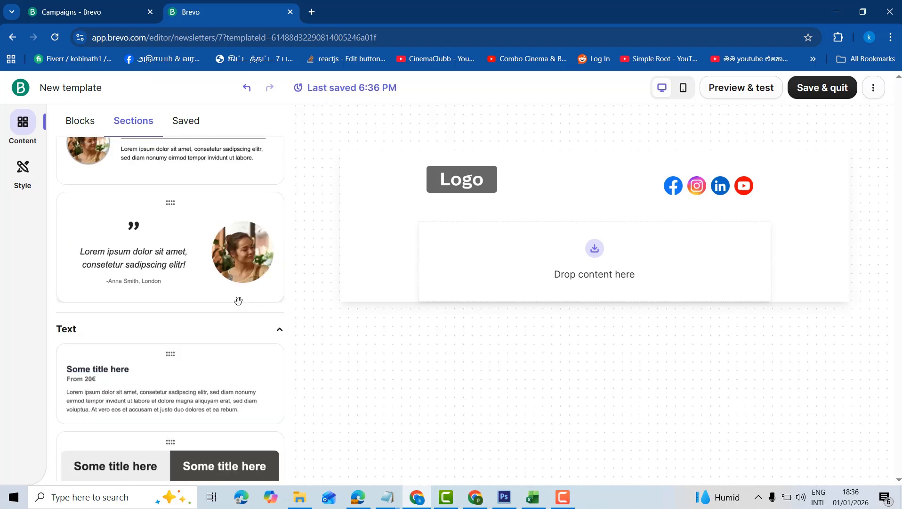
pyautogui.scroll(15, 238, 300)
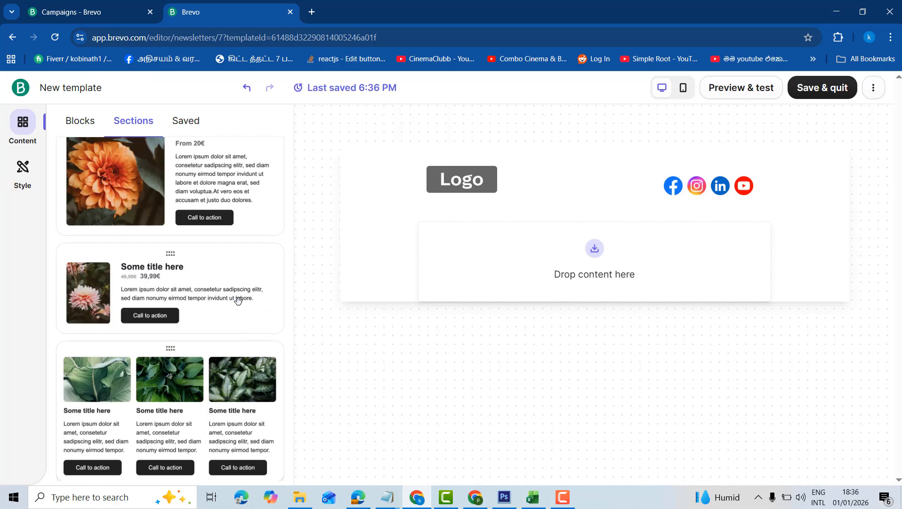
pyautogui.scroll(4, 238, 299)
pyautogui.scroll(-12, 225, 283)
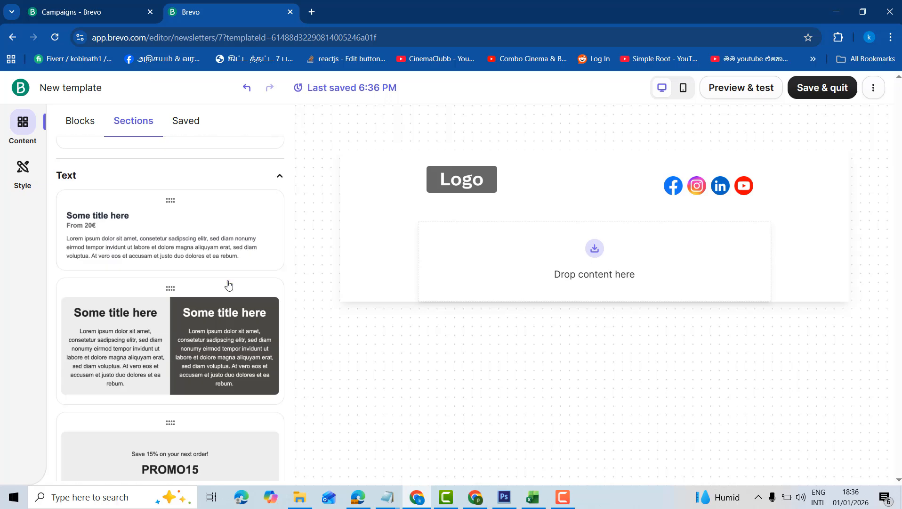
pyautogui.scroll(-10, 229, 284)
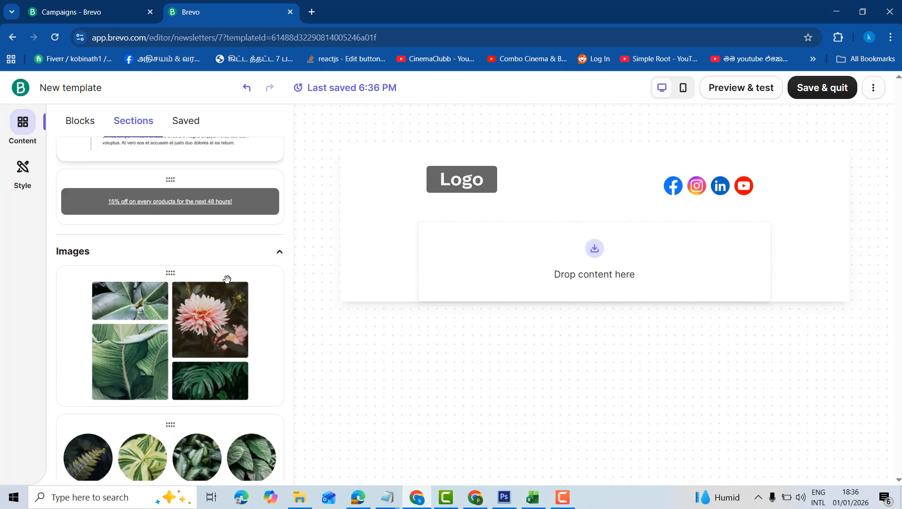
pyautogui.scroll(-12, 227, 279)
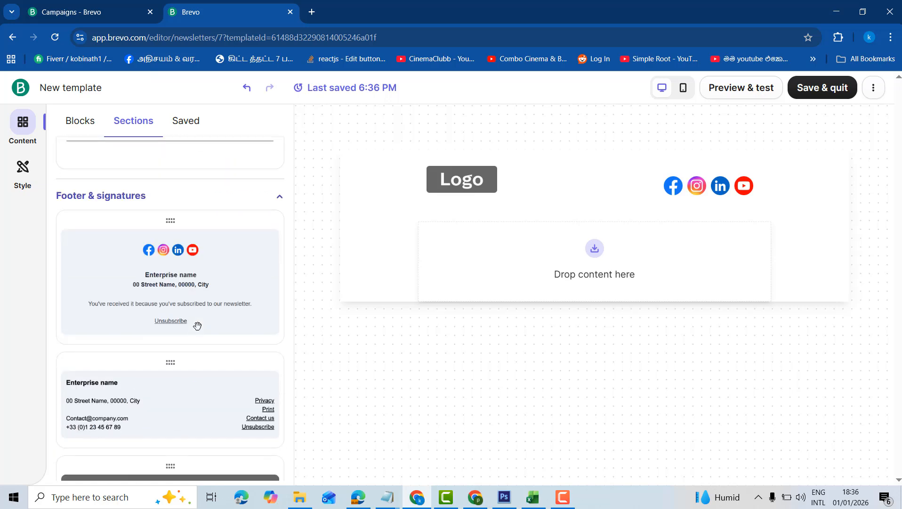
pyautogui.scroll(-10, 198, 326)
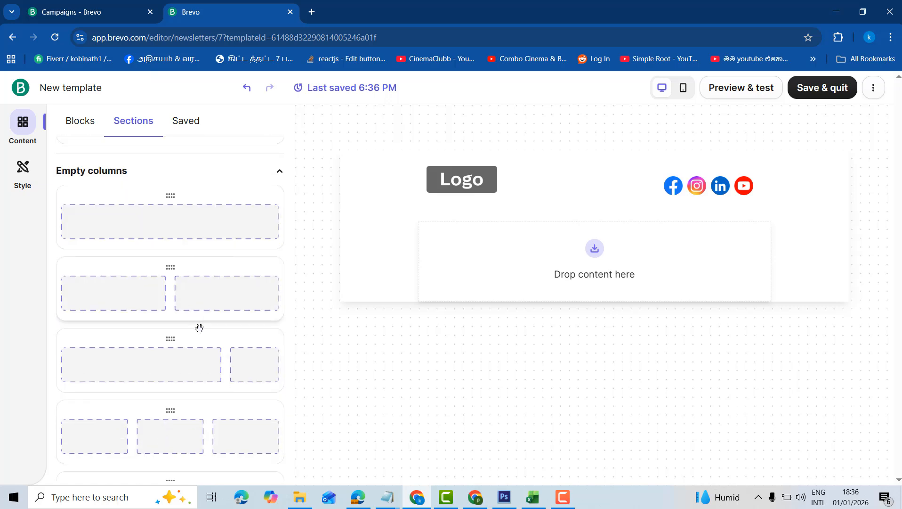
pyautogui.scroll(-3, 200, 327)
# Step: Add the ready-made section with a round portrait, title and author line below the logo header
pyautogui.scroll(15, 200, 325)
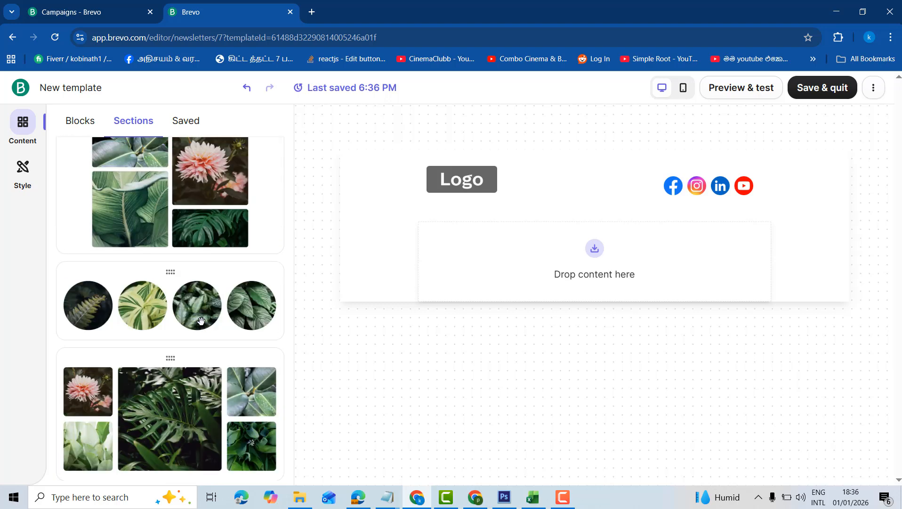
pyautogui.scroll(8, 201, 321)
pyautogui.scroll(-2, 197, 325)
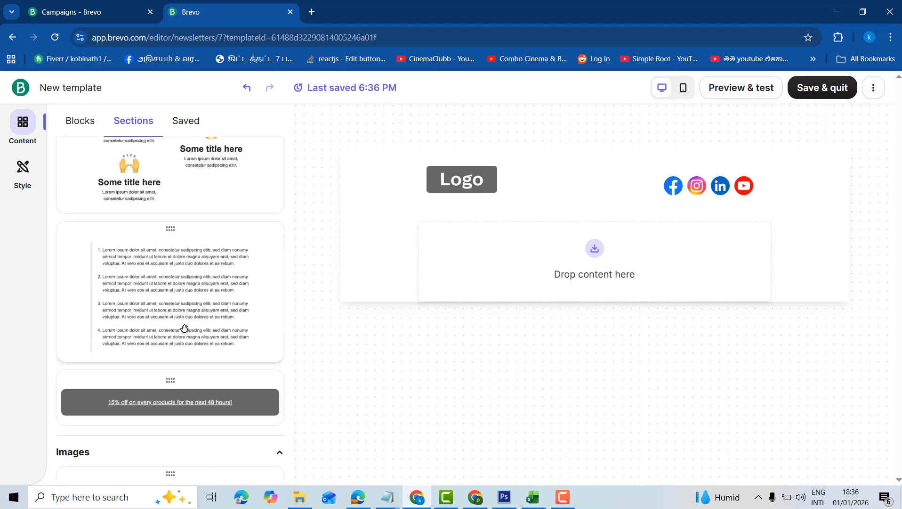
pyautogui.scroll(10, 200, 311)
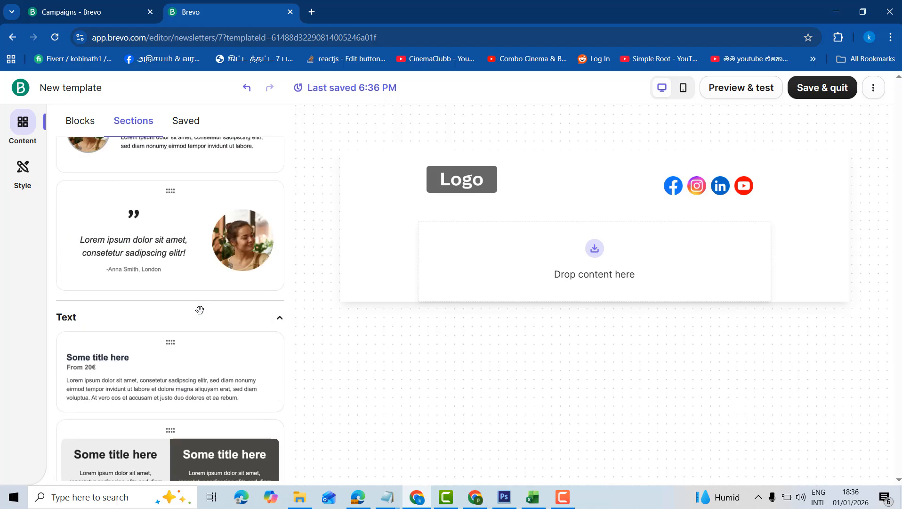
pyautogui.scroll(6, 199, 311)
pyautogui.scroll(-4, 207, 325)
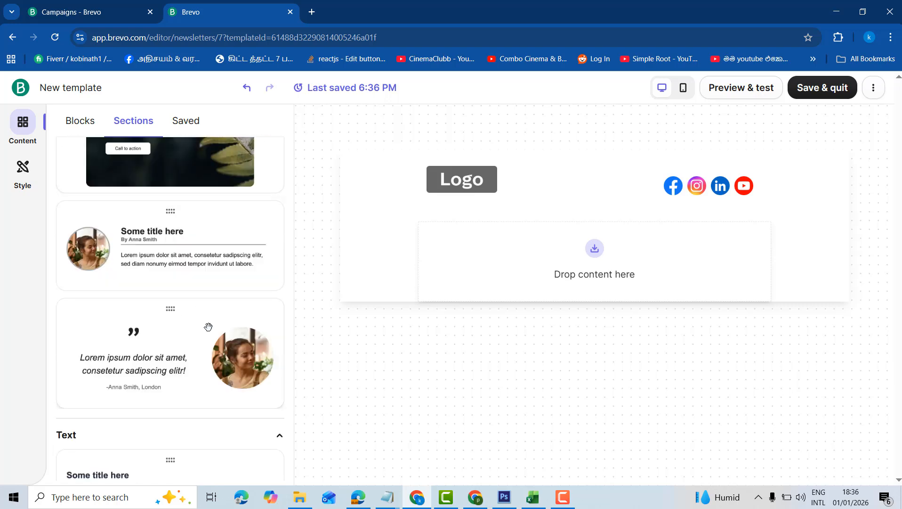
pyautogui.scroll(5, 208, 326)
pyautogui.scroll(-3, 208, 328)
pyautogui.moveTo(134, 357); pyautogui.dragTo(594, 281)
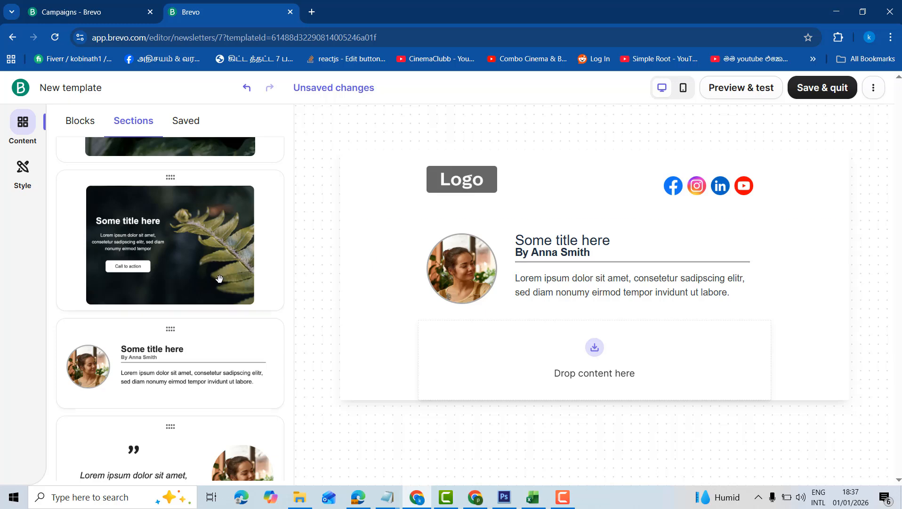
# Step: Add a text block between the header and the portrait section and replace its placeholder text with "Hi Greetings"
pyautogui.scroll(-8, 220, 278)
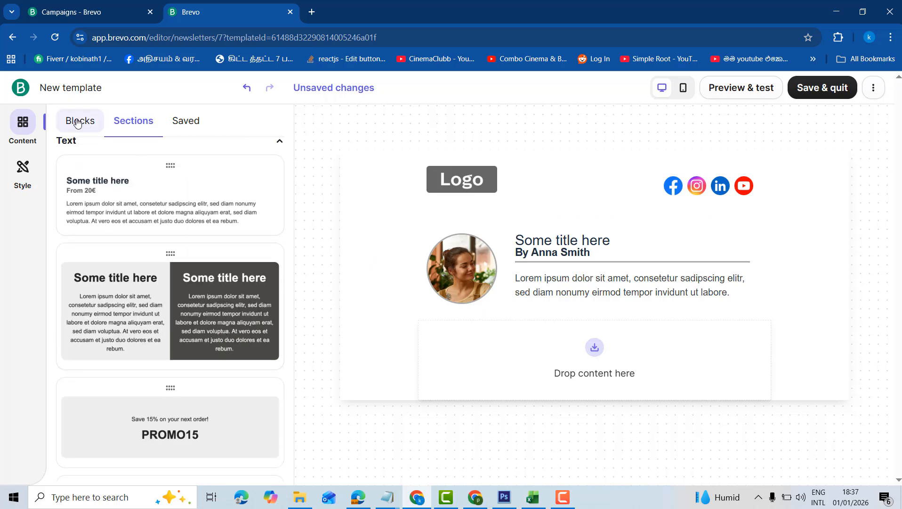
pyautogui.click(78, 122)
pyautogui.moveTo(177, 199); pyautogui.dragTo(542, 226)
pyautogui.tripleClick(463, 255)
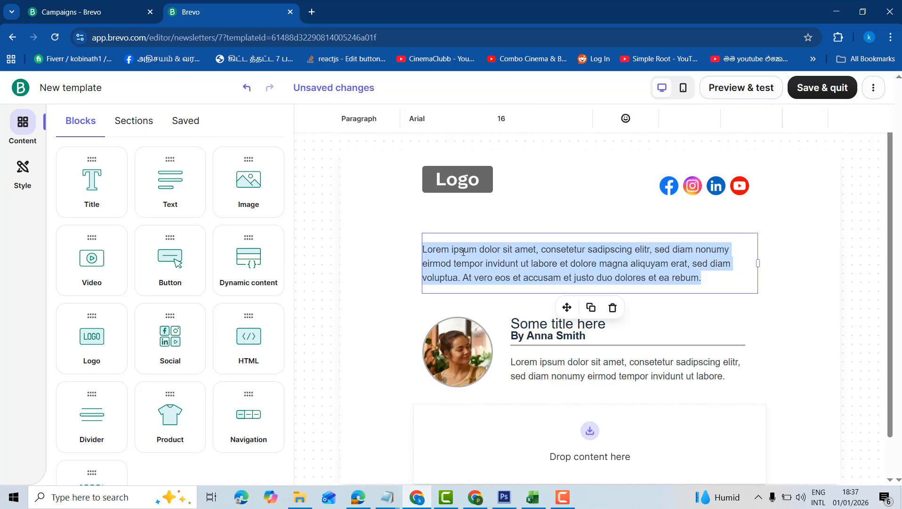
pyautogui.write('Hi  Greetings')
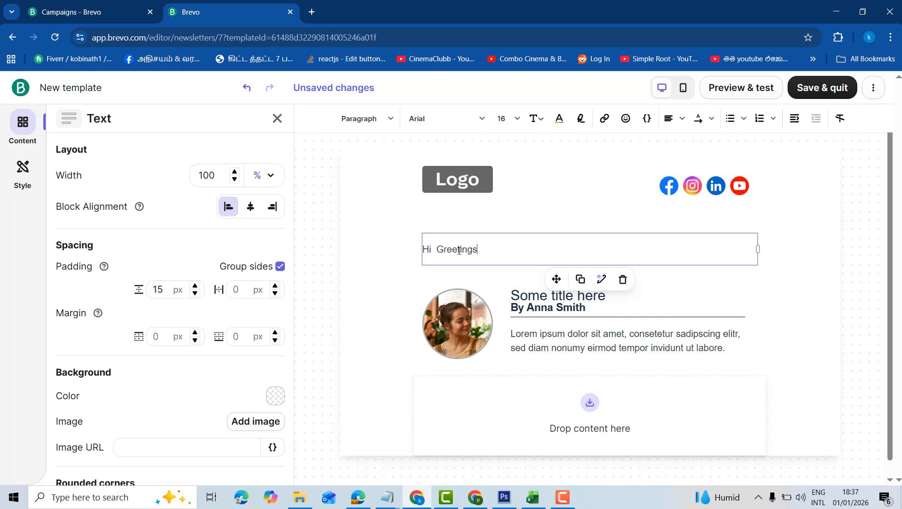
# Step: Add a comma after the greeting line and replace the word "Greetings" with the FIRSTNAME contact attribute
pyautogui.doubleClick(459, 250)
pyautogui.click(482, 250)
pyautogui.doubleClick(446, 248)
pyautogui.doubleClick(452, 254)
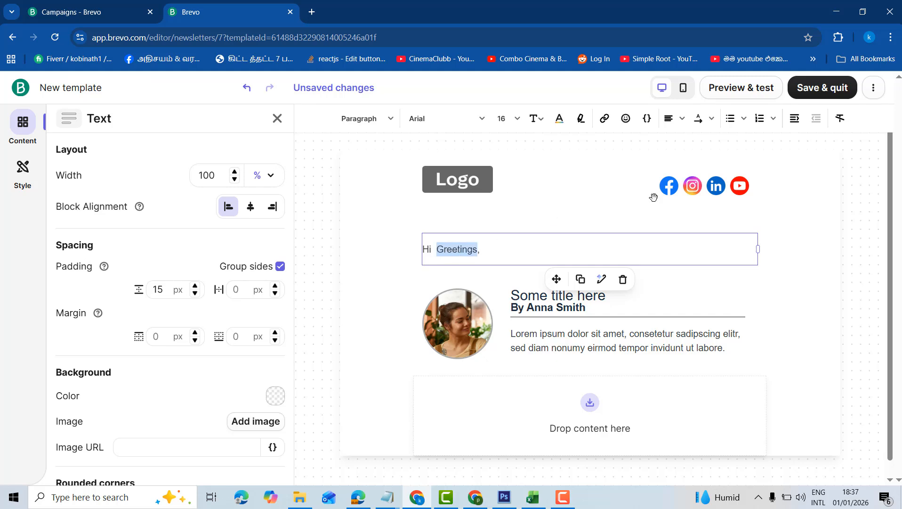
pyautogui.click(648, 118)
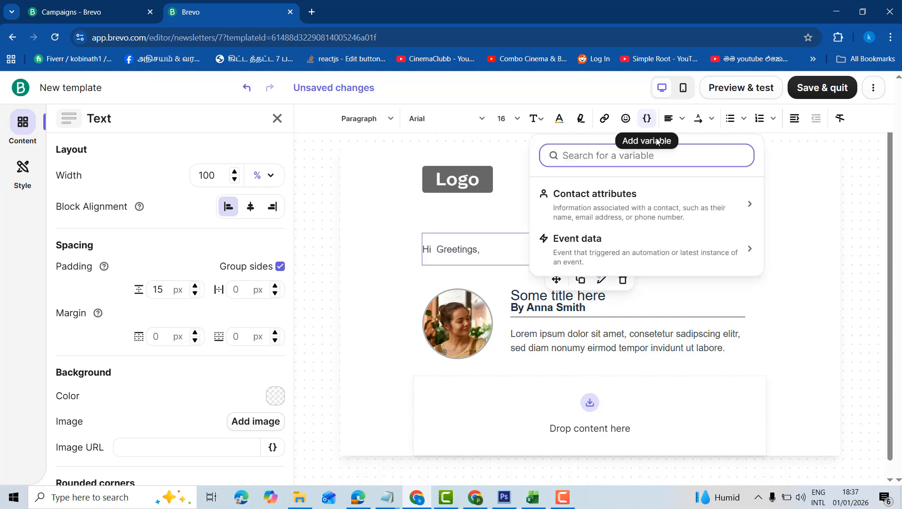
pyautogui.click(751, 209)
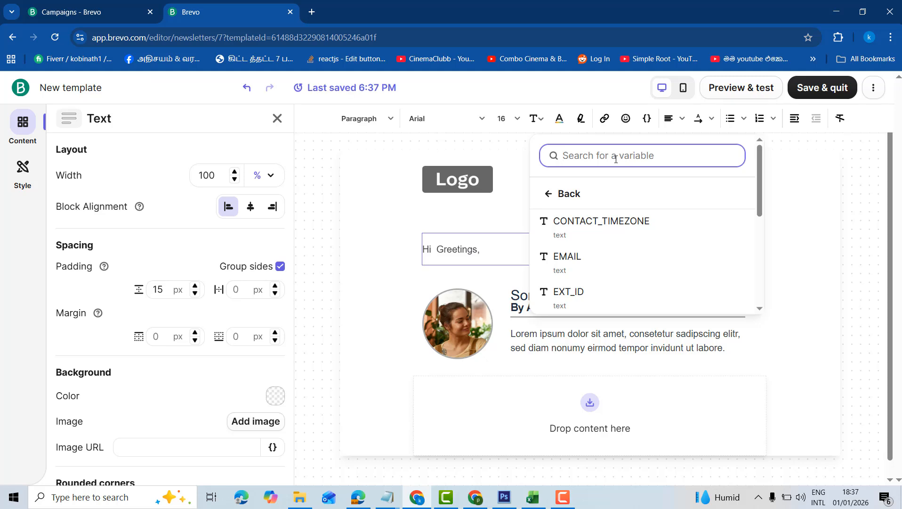
pyautogui.write('fi')
pyautogui.click(595, 198)
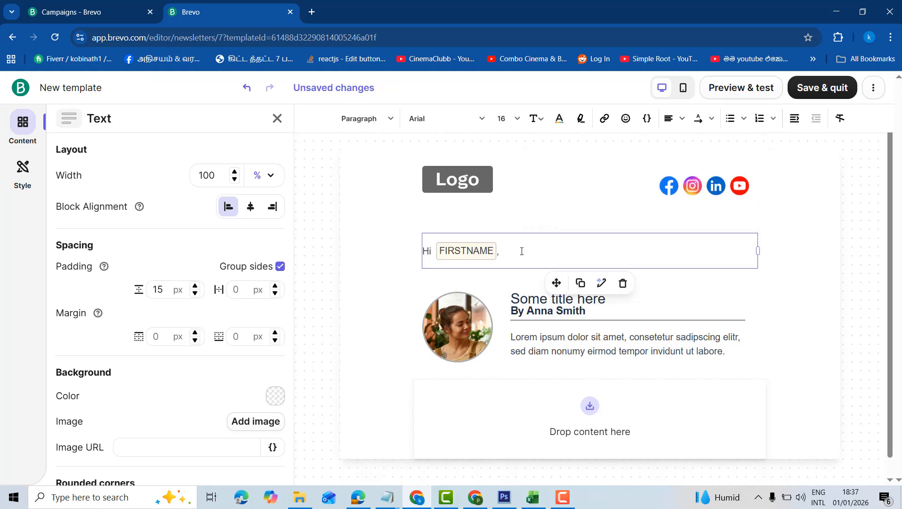
# Step: Add an empty image block below the portrait section
pyautogui.scroll(-1, 835, 263)
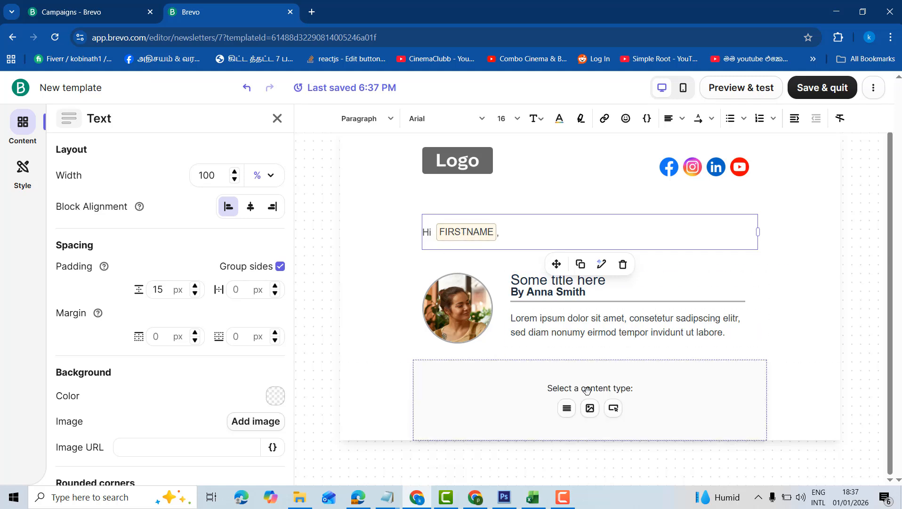
pyautogui.click(25, 133)
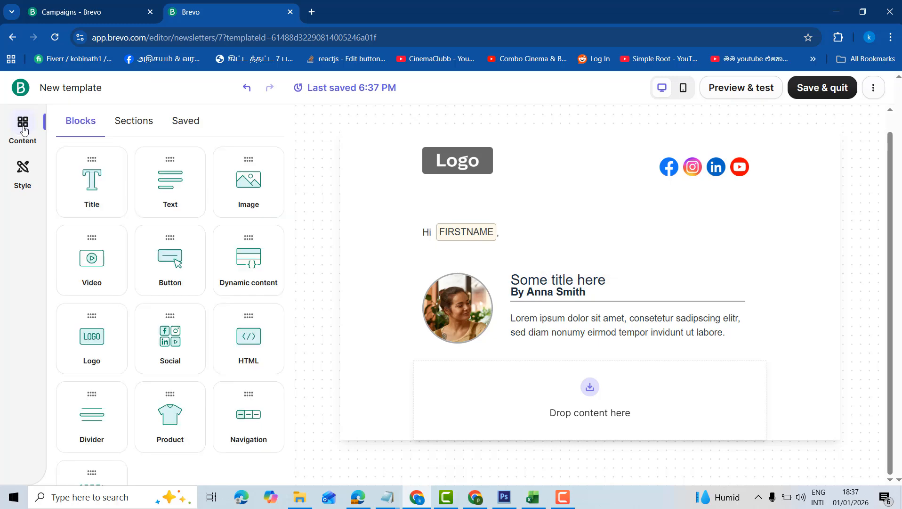
pyautogui.moveTo(245, 190); pyautogui.dragTo(607, 414)
pyautogui.scroll(-3, 799, 369)
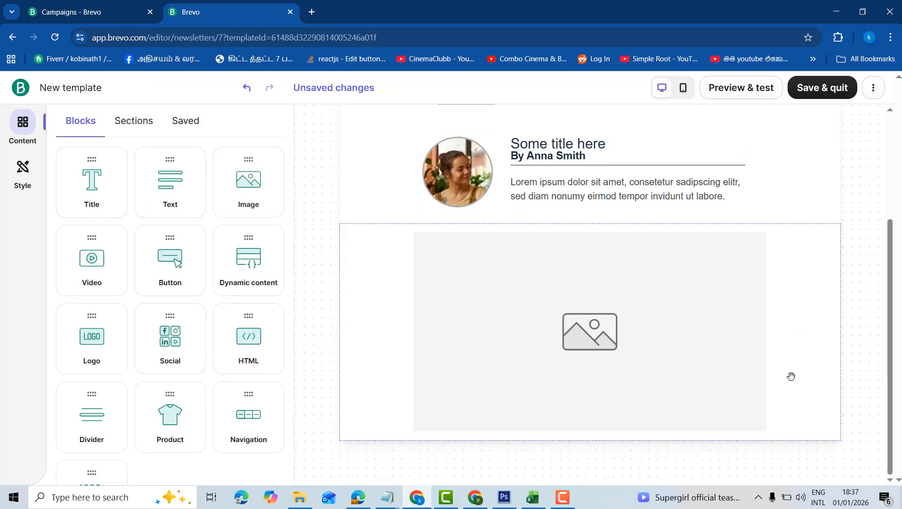
# Step: Add the ready-made orange flower section with title, price and call-to-action button below the image block and review the layout
pyautogui.click(134, 120)
pyautogui.scroll(-3, 242, 267)
pyautogui.scroll(-2, 242, 267)
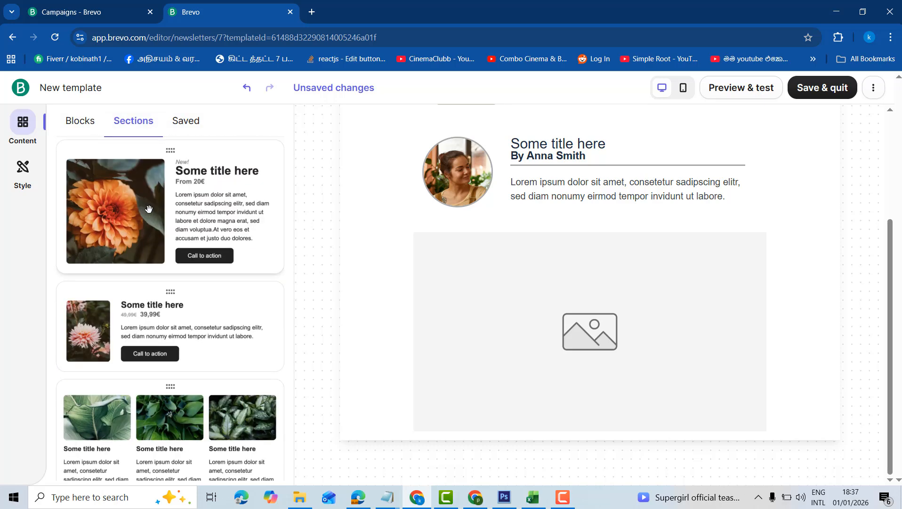
pyautogui.moveTo(149, 209); pyautogui.dragTo(695, 392)
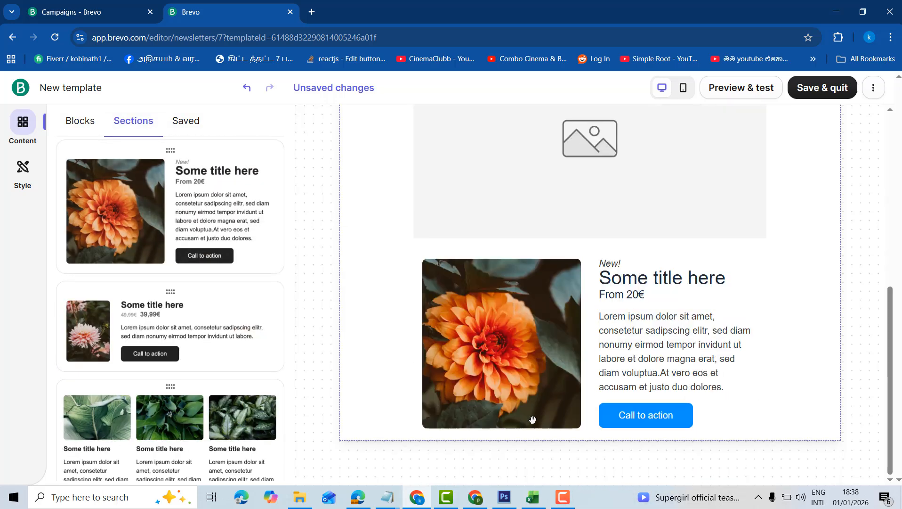
pyautogui.scroll(8, 608, 319)
pyautogui.scroll(-7, 601, 299)
pyautogui.scroll(-1, 600, 299)
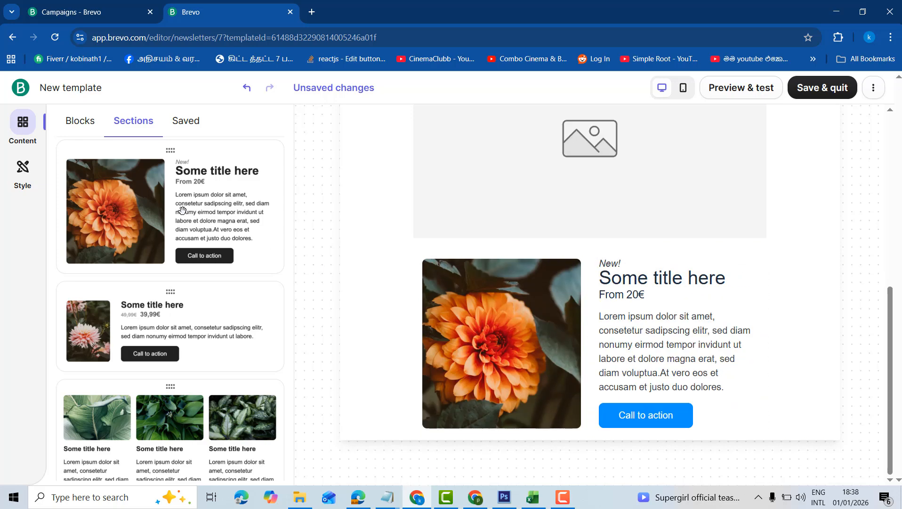
# Step: Add the ready-made centred footer section with social icons, enterprise name and address, and unsubscribe link below the orange flower section
pyautogui.scroll(-5, 213, 234)
pyautogui.scroll(-12, 214, 234)
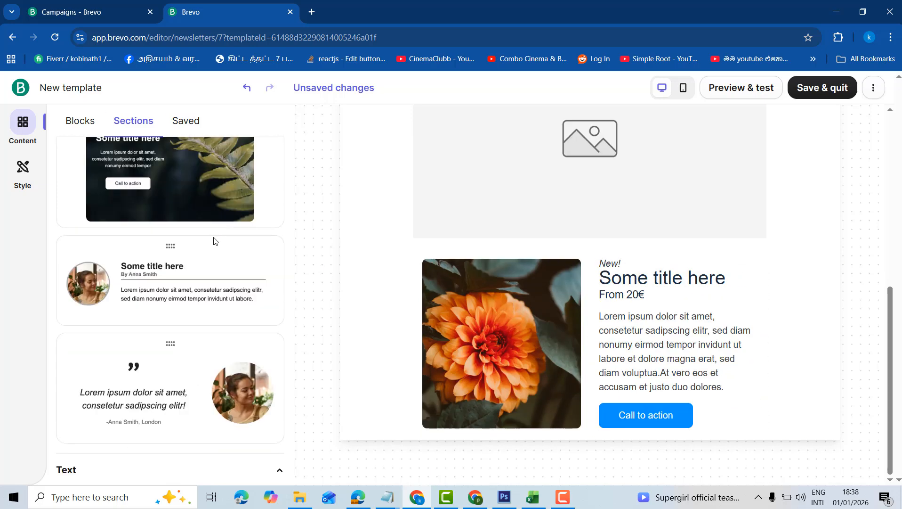
pyautogui.scroll(-15, 213, 250)
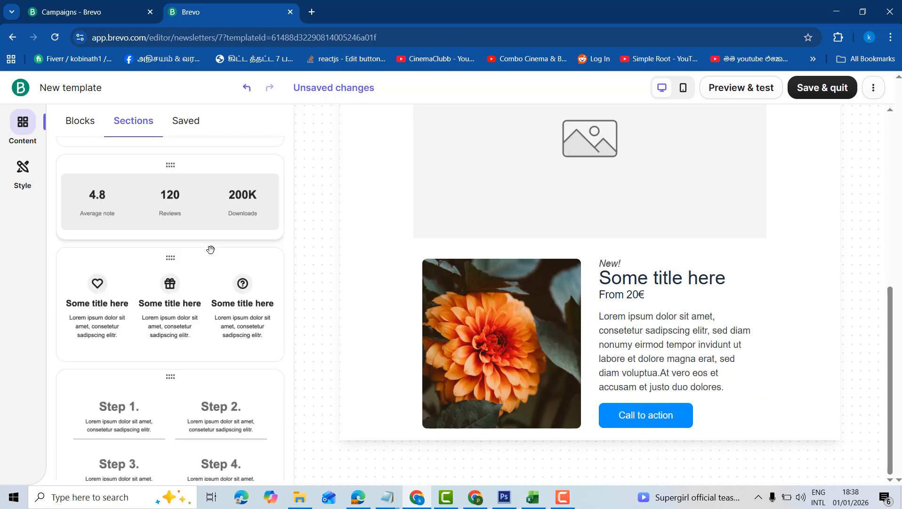
pyautogui.scroll(-12, 209, 246)
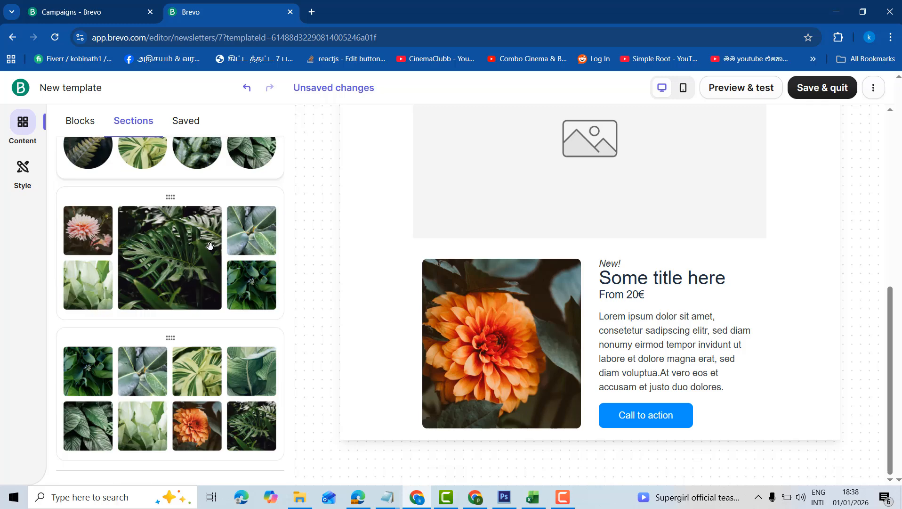
pyautogui.scroll(-2, 210, 245)
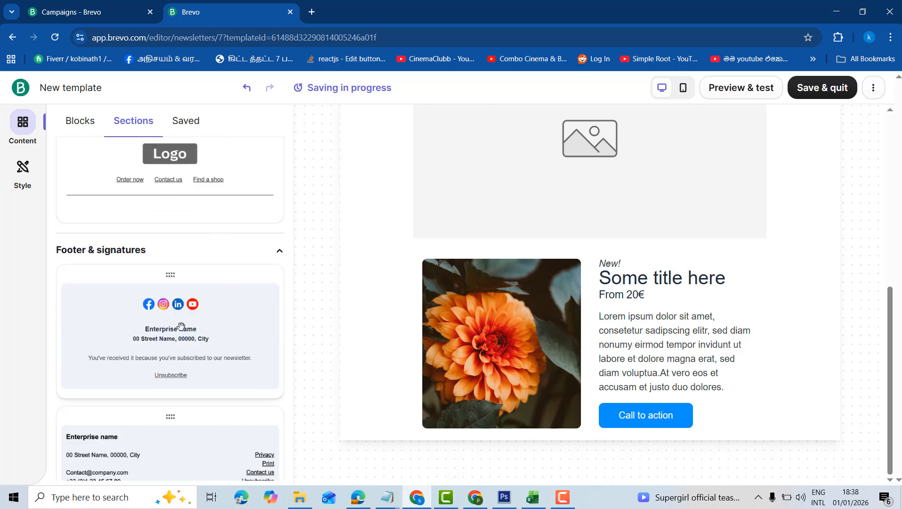
pyautogui.moveTo(162, 294); pyautogui.dragTo(529, 427)
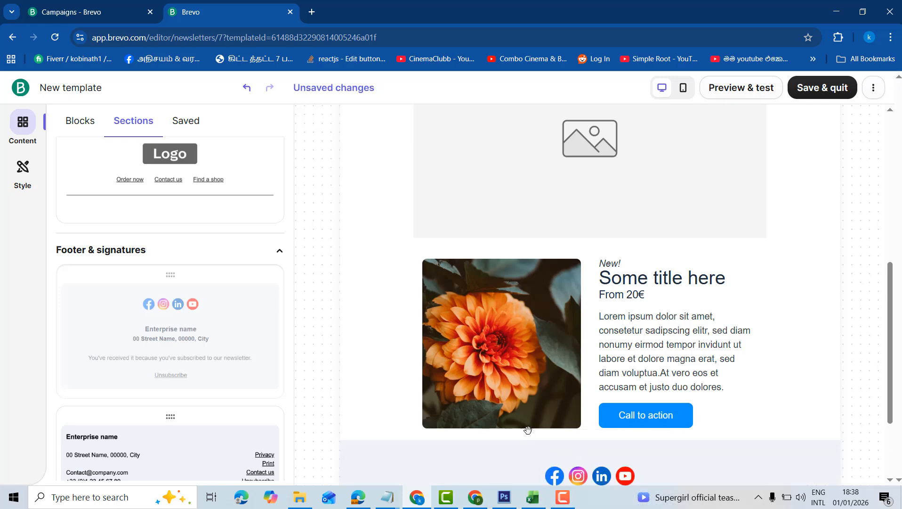
# Step: Review the whole email layout from header to footer, and save the design and quit the editor
pyautogui.scroll(-4, 825, 368)
pyautogui.scroll(10, 825, 363)
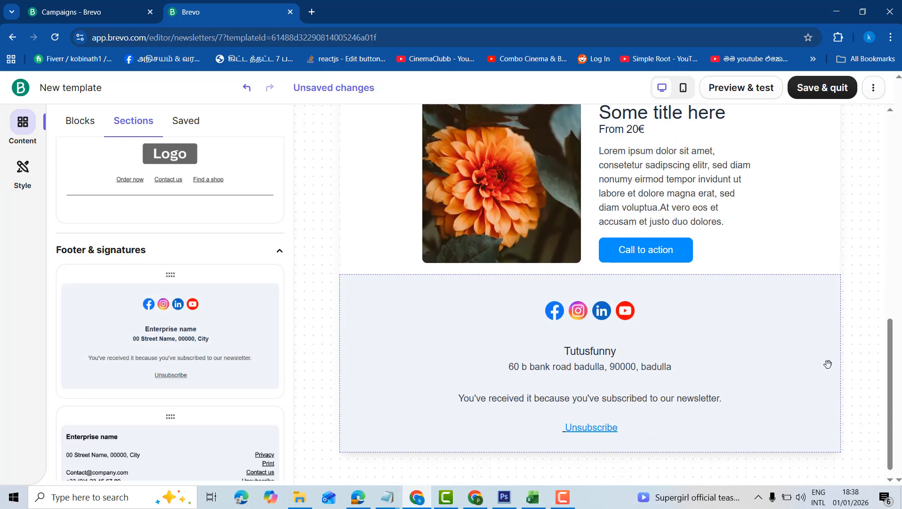
pyautogui.scroll(-9, 824, 363)
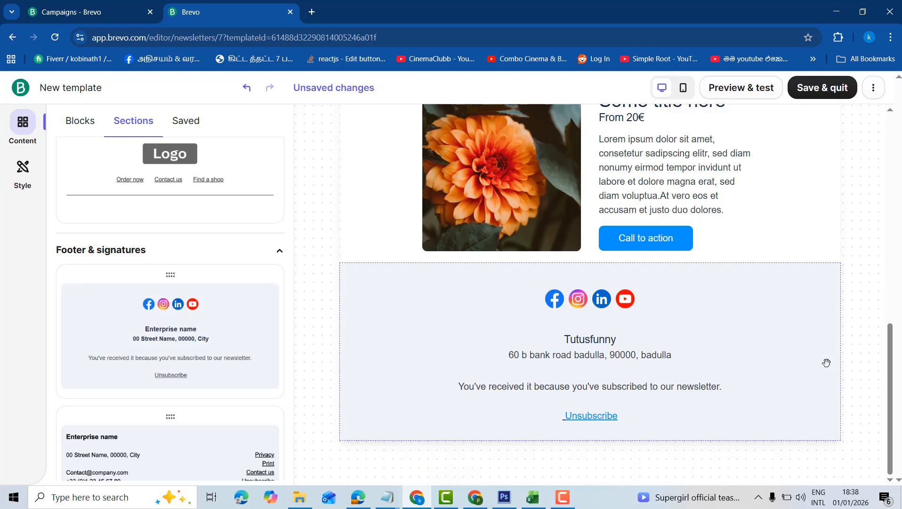
pyautogui.scroll(8, 710, 334)
pyautogui.scroll(1, 710, 334)
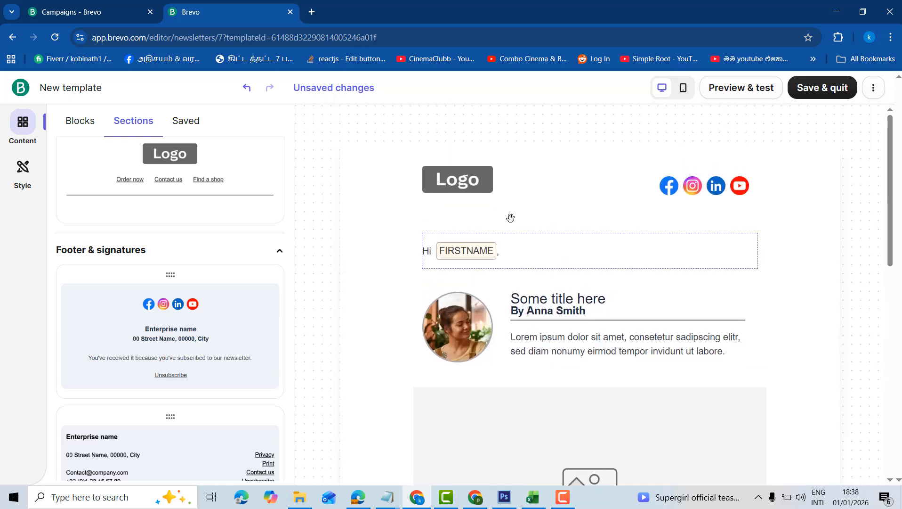
pyautogui.scroll(-9, 870, 266)
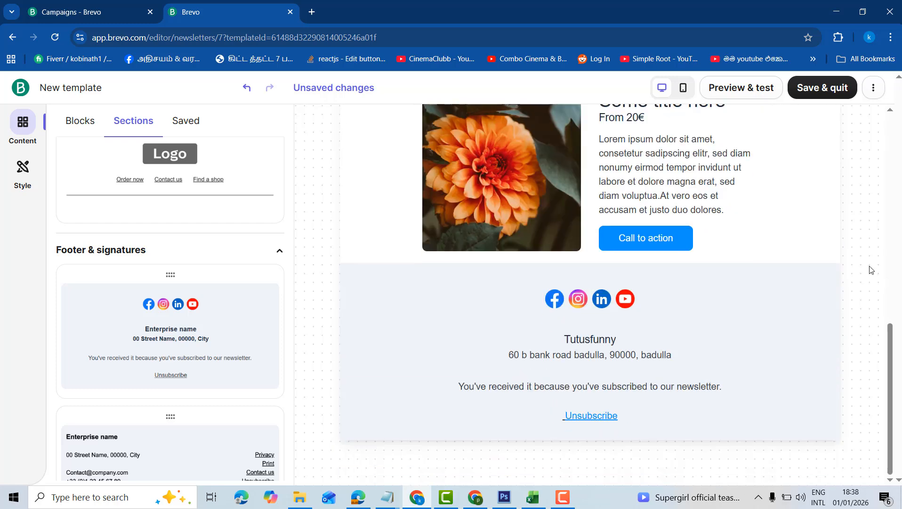
pyautogui.scroll(9, 683, 344)
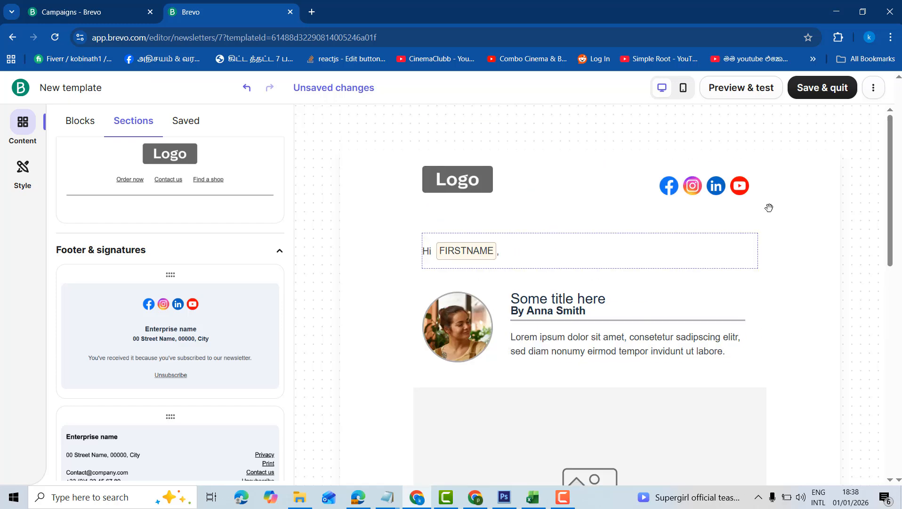
pyautogui.click(828, 98)
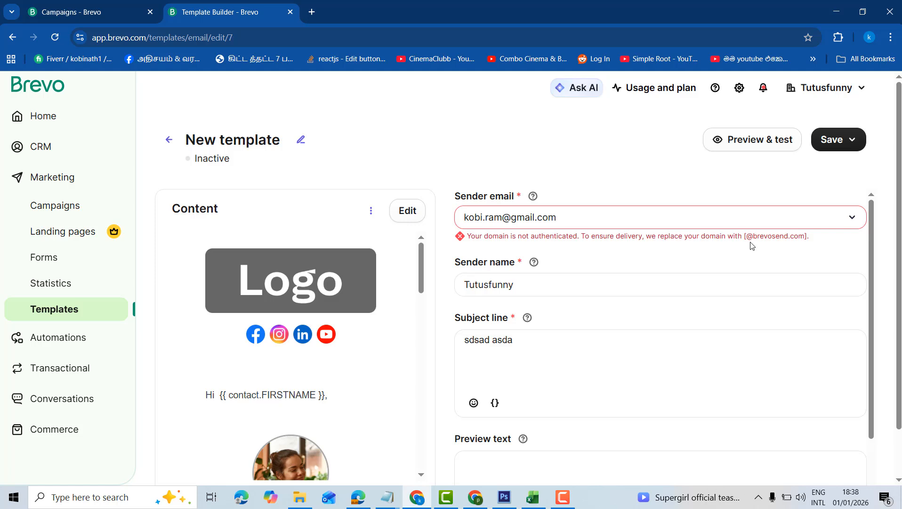
# Step: Examine the domain authentication notice, the available sender emails and the form for adding a new sender
pyautogui.doubleClick(765, 235)
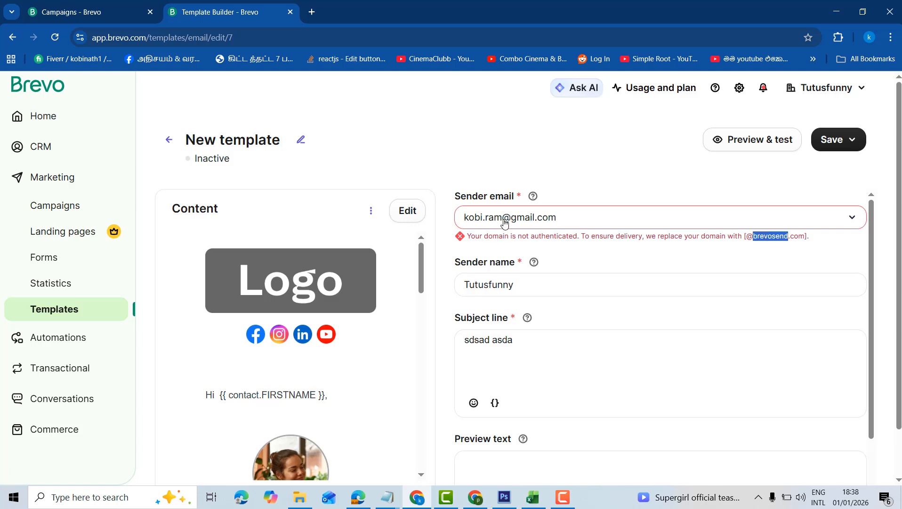
pyautogui.click(476, 217)
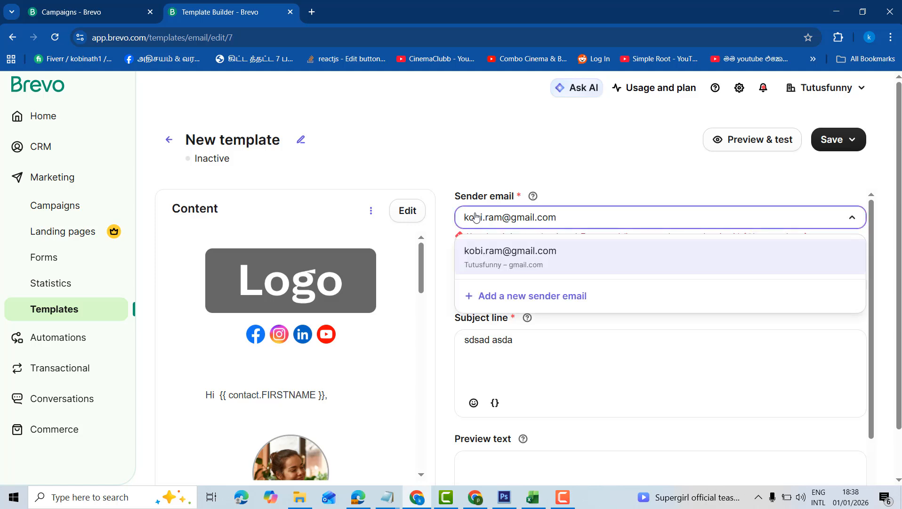
pyautogui.click(513, 297)
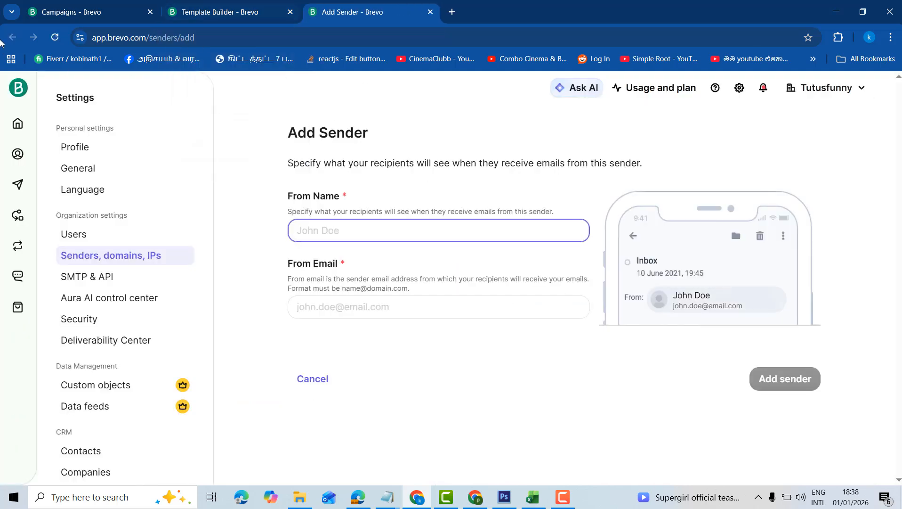
pyautogui.click(245, 11)
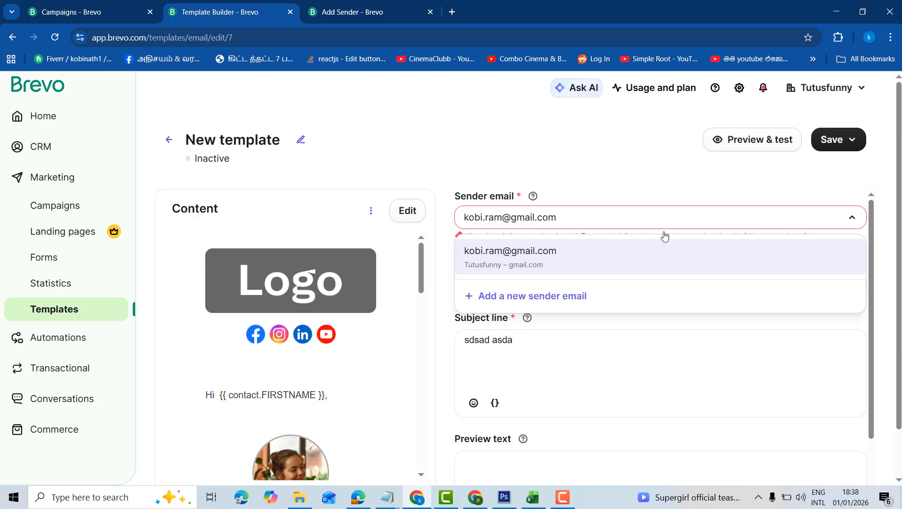
pyautogui.click(567, 217)
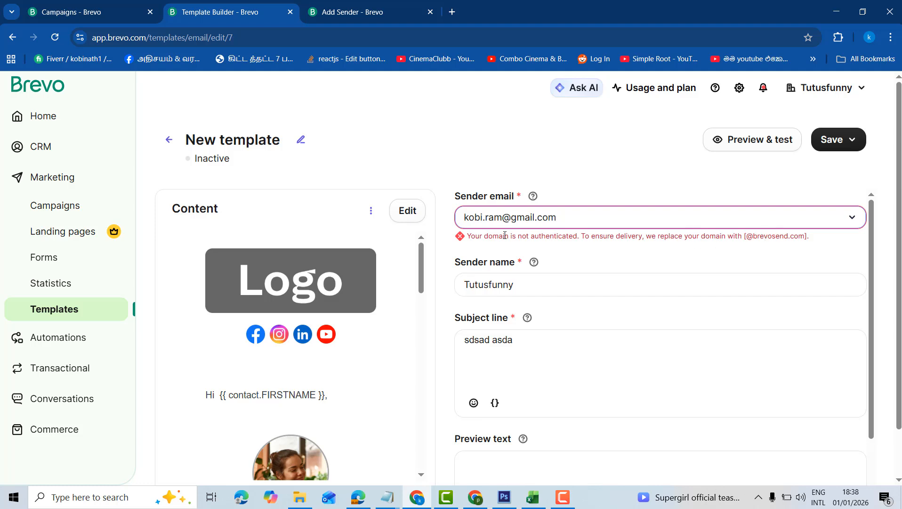
pyautogui.click(502, 218)
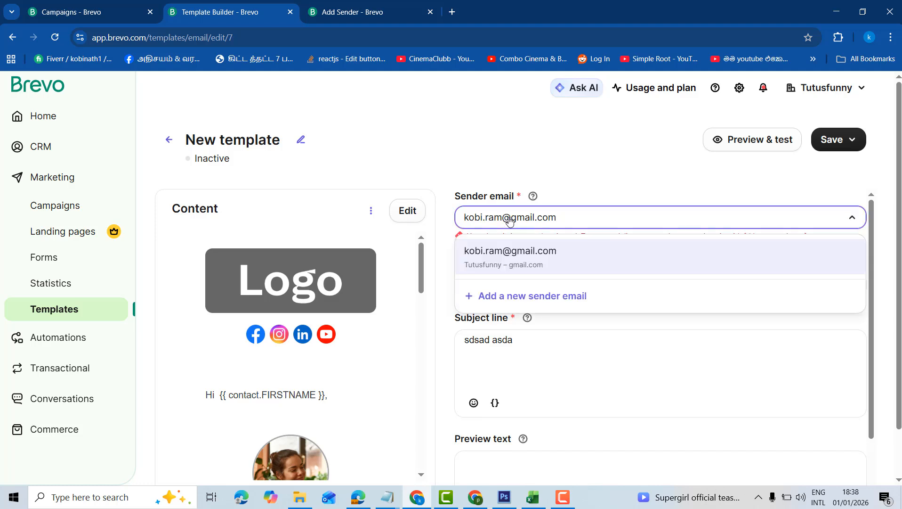
pyautogui.click(544, 149)
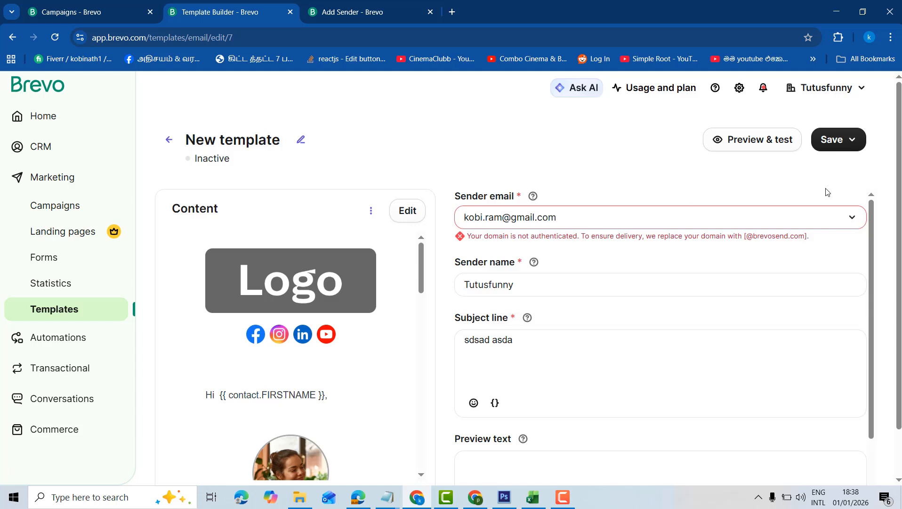
# Step: Save the template and check its settings fields and the template ID at the end of the page address
pyautogui.click(830, 139)
pyautogui.click(806, 174)
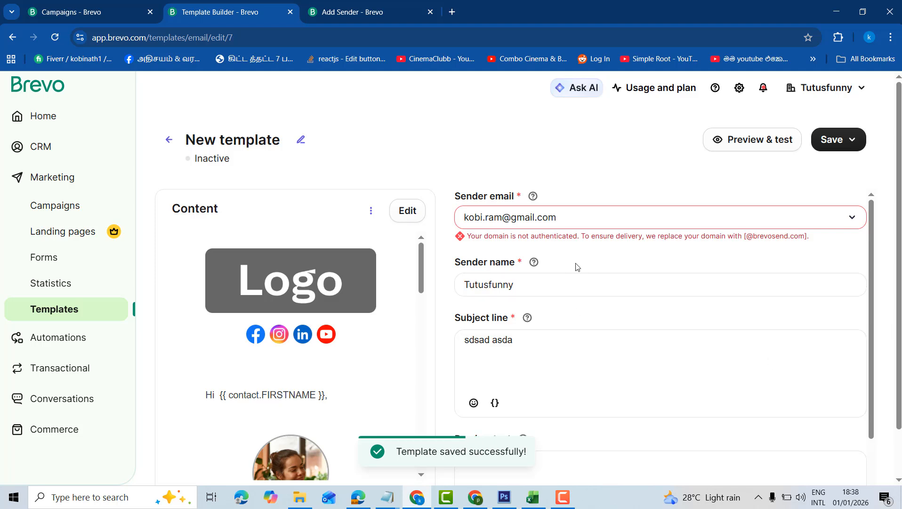
pyautogui.scroll(-4, 861, 334)
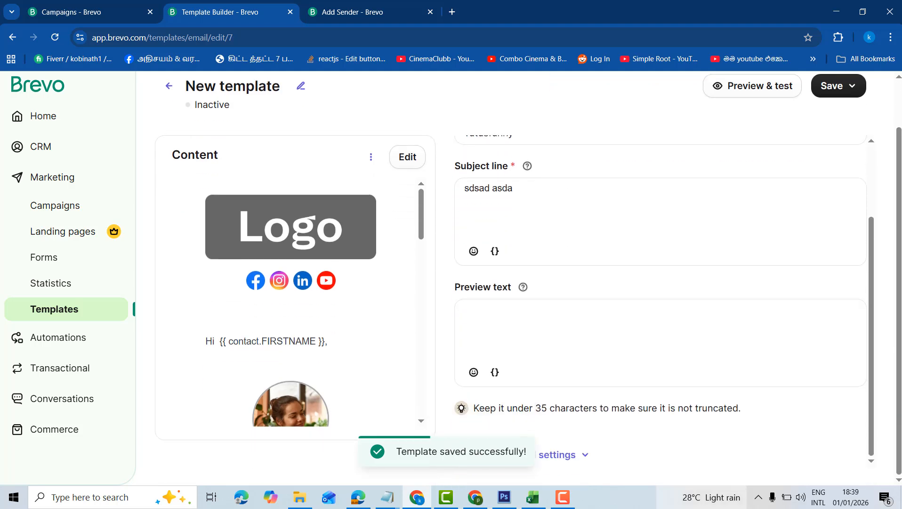
pyautogui.scroll(2, 548, 338)
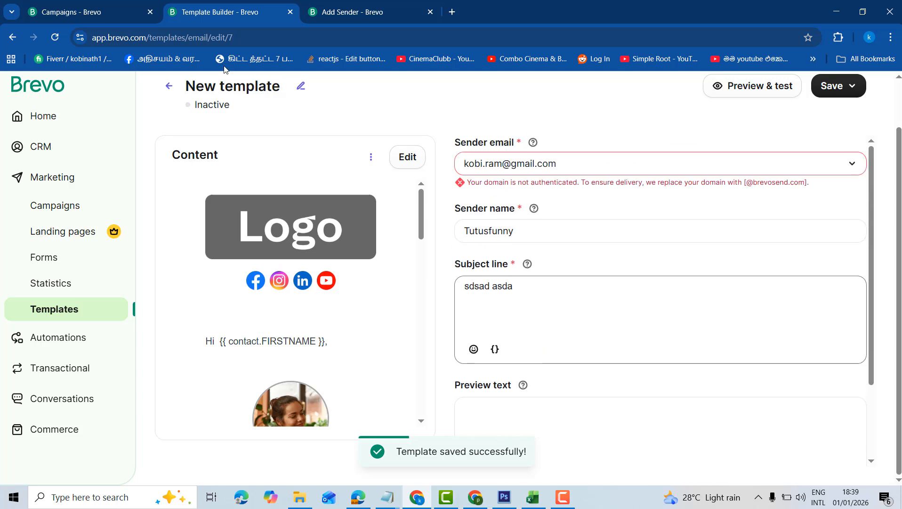
pyautogui.moveTo(259, 53); pyautogui.dragTo(263, 51)
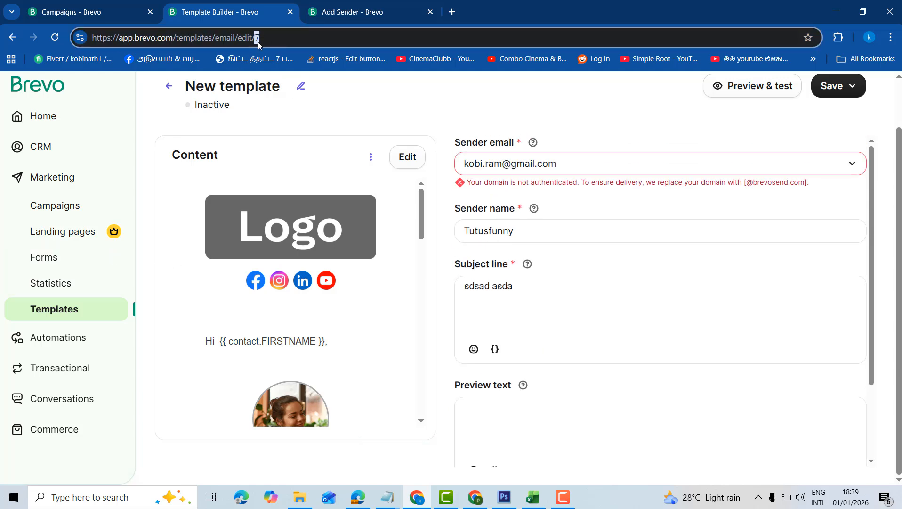
pyautogui.scroll(1, 362, 122)
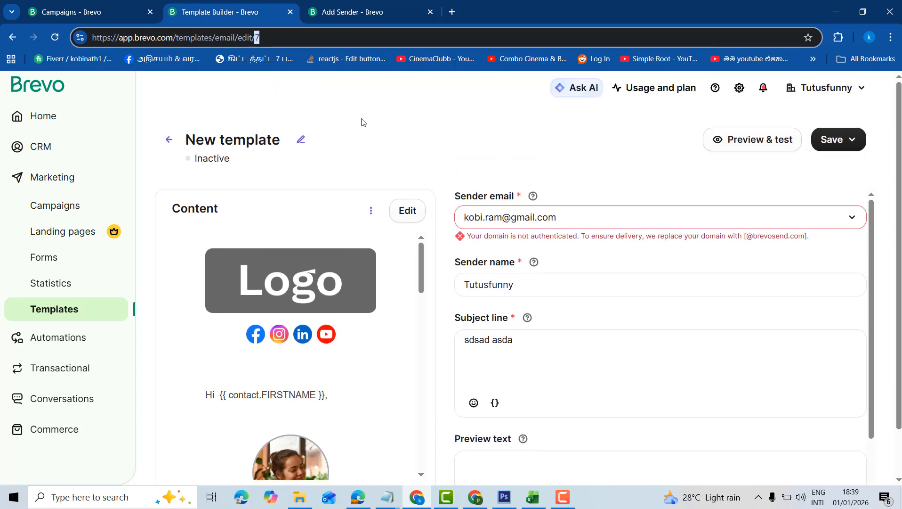
pyautogui.click(256, 40)
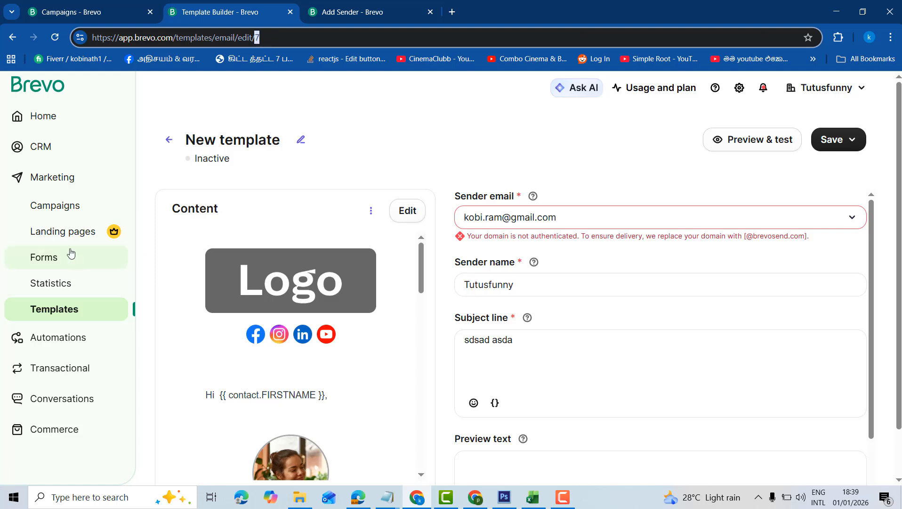
pyautogui.click(64, 211)
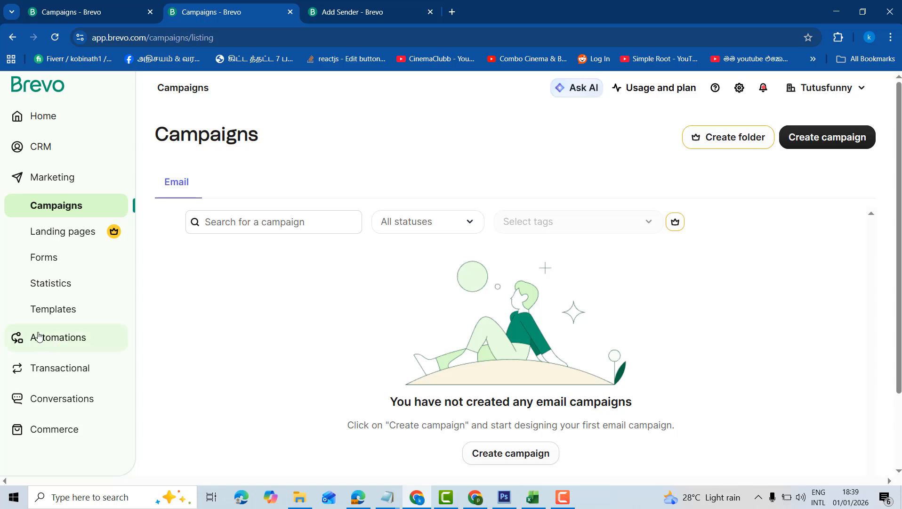
pyautogui.click(816, 144)
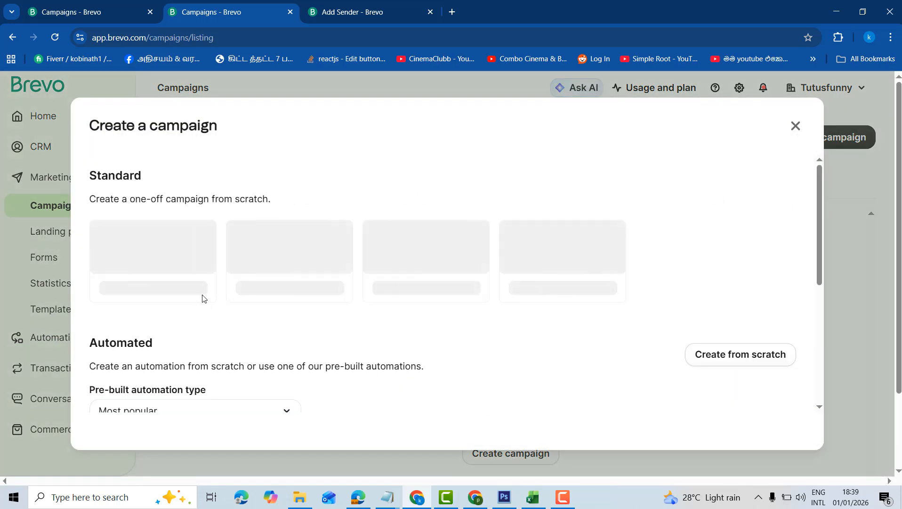
pyautogui.click(151, 261)
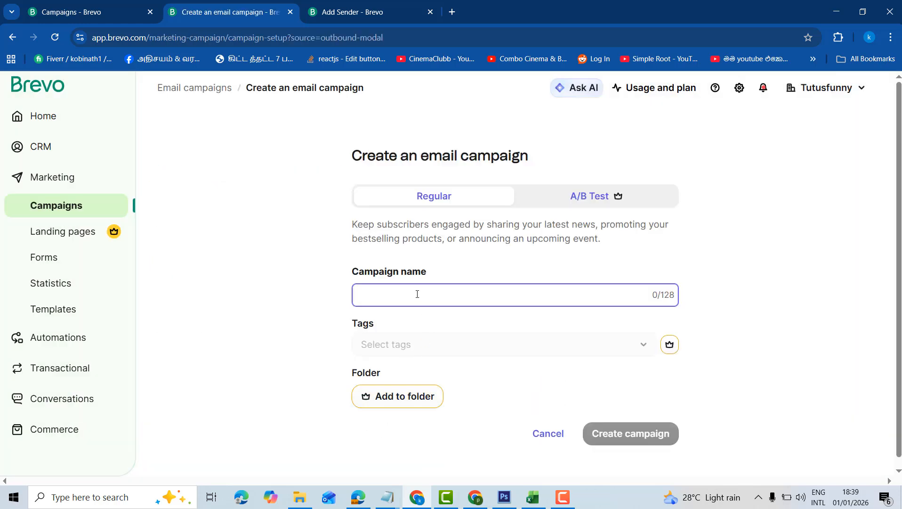
pyautogui.write('Ja')
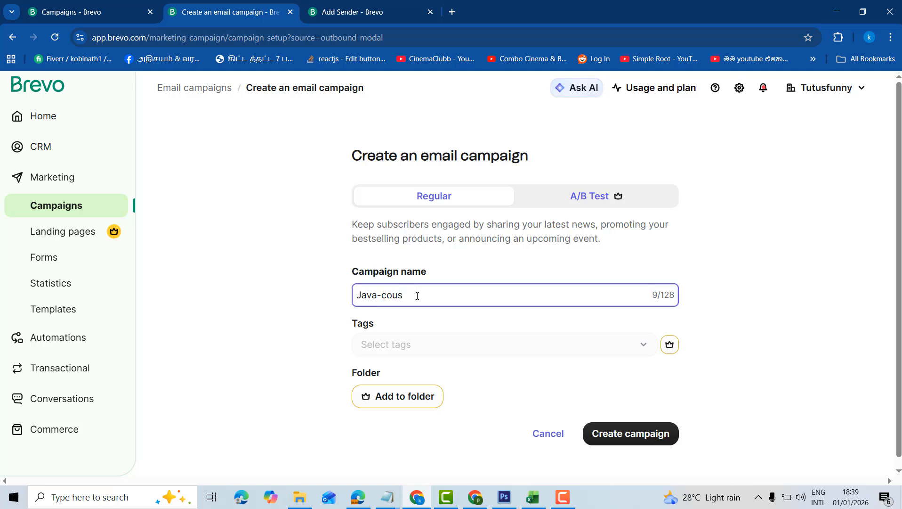
pyautogui.write('va-course')
# Step: Rename the email template "New template" as java-course and reload the template list
pyautogui.click(63, 312)
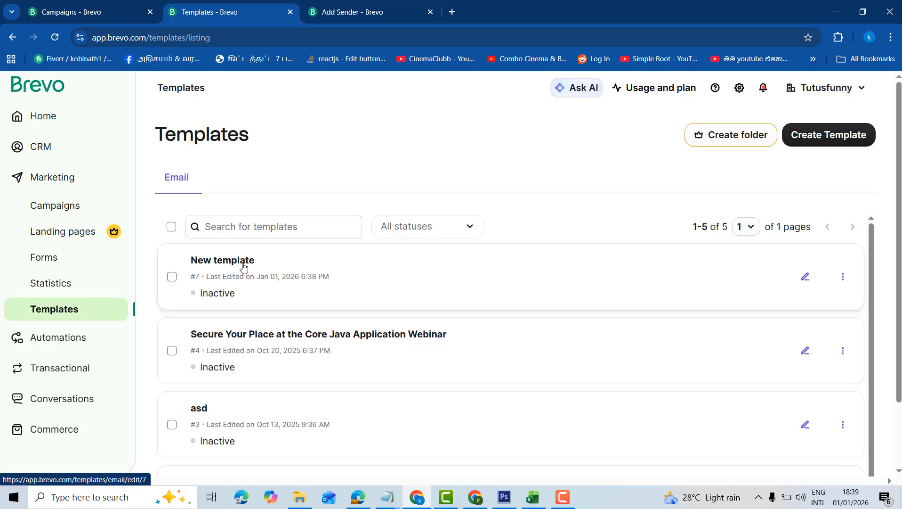
pyautogui.click(806, 276)
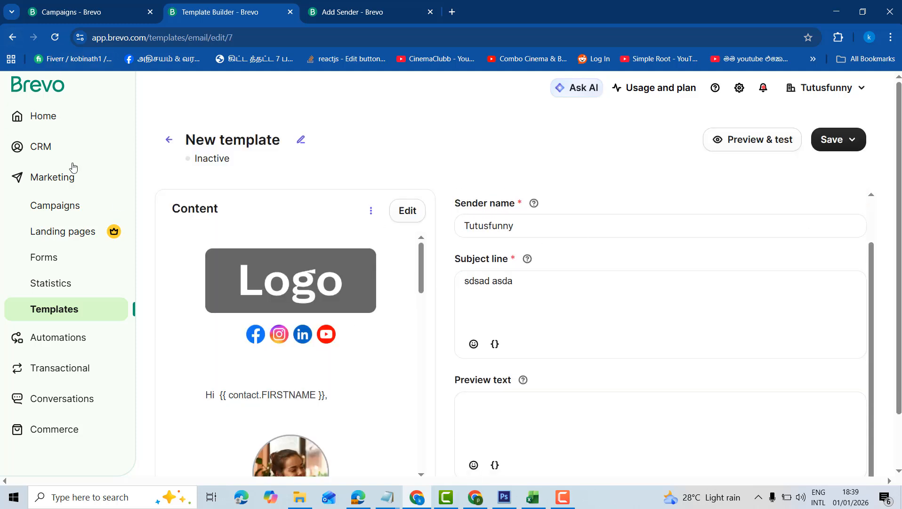
pyautogui.click(301, 139)
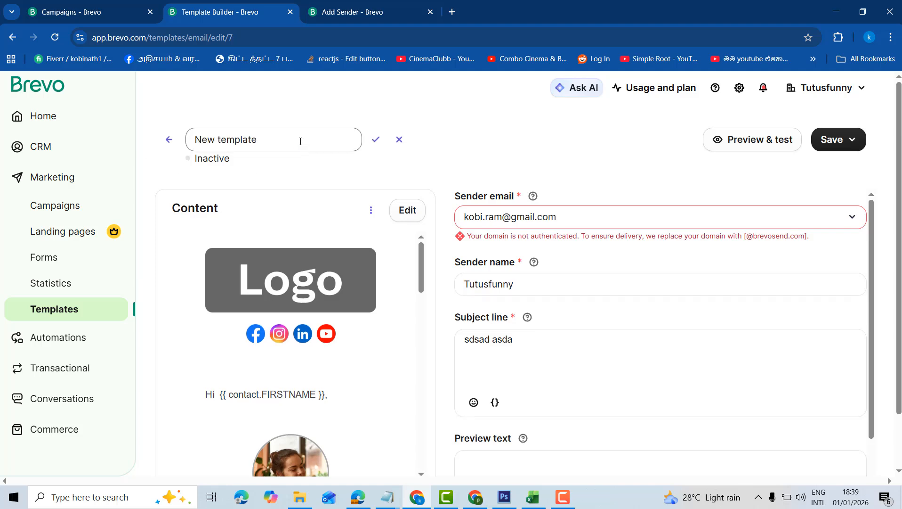
pyautogui.tripleClick(300, 142)
pyautogui.write('java-course')
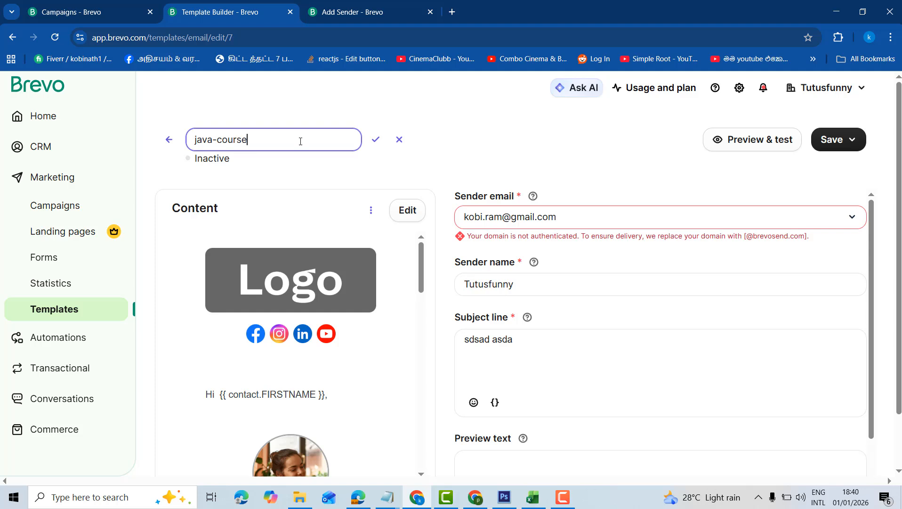
pyautogui.click(376, 139)
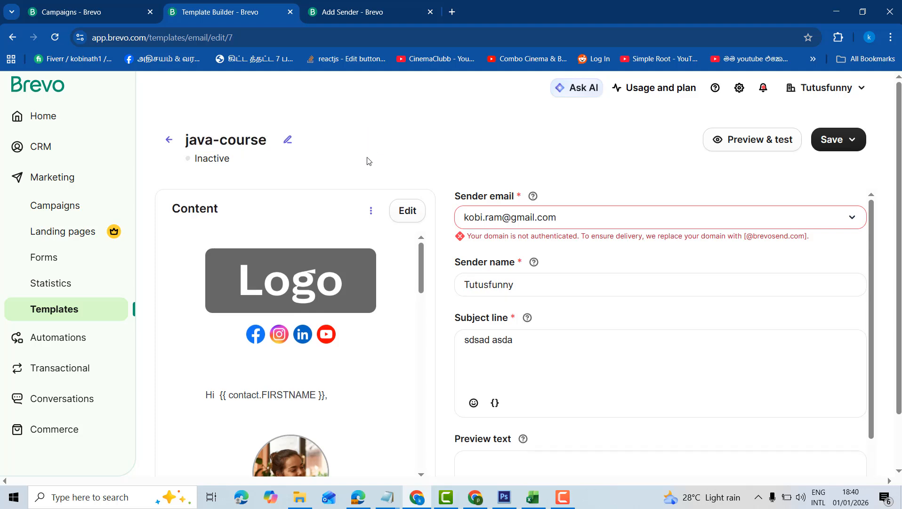
pyautogui.click(63, 310)
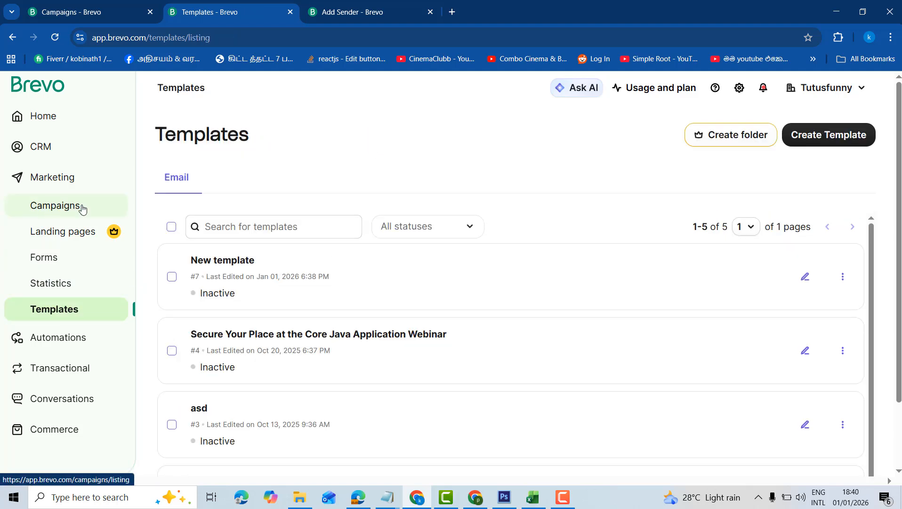
pyautogui.click(56, 38)
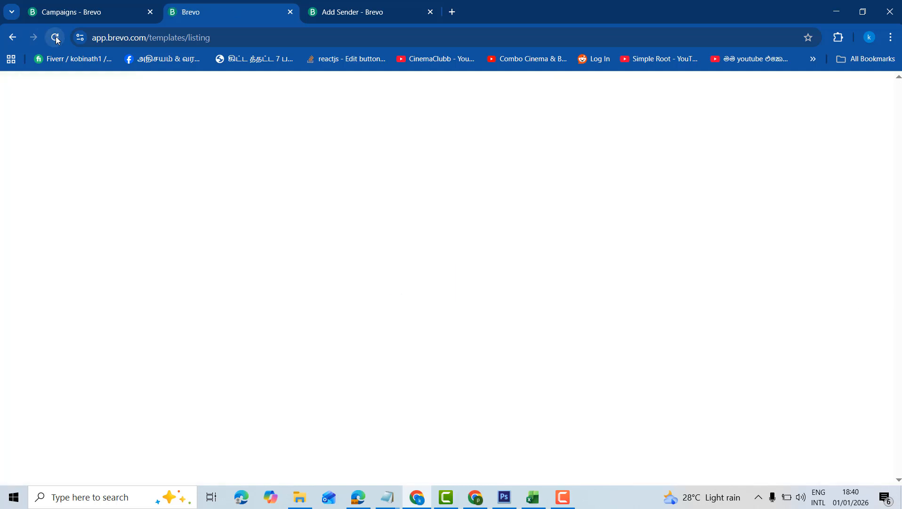
# Step: Open the "New template" email template for editing and rename it as Java course
pyautogui.scroll(-2, 313, 349)
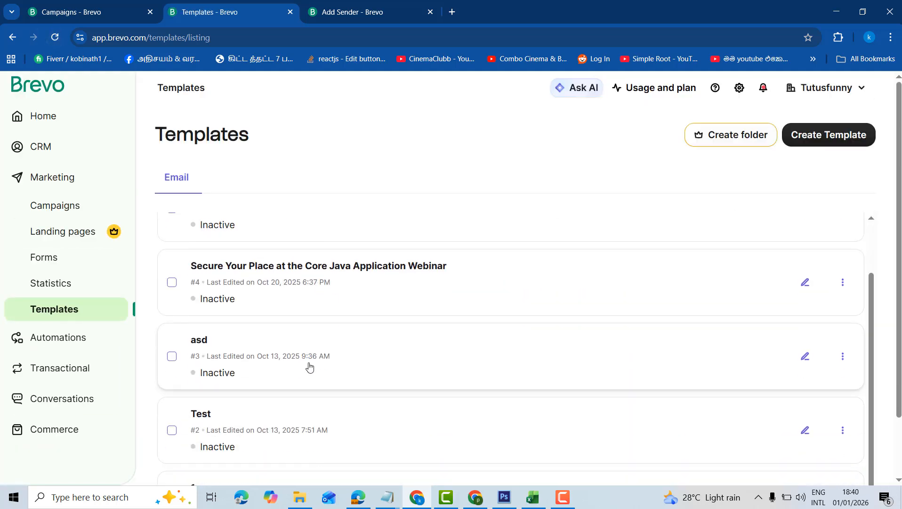
pyautogui.scroll(2, 308, 368)
pyautogui.click(843, 277)
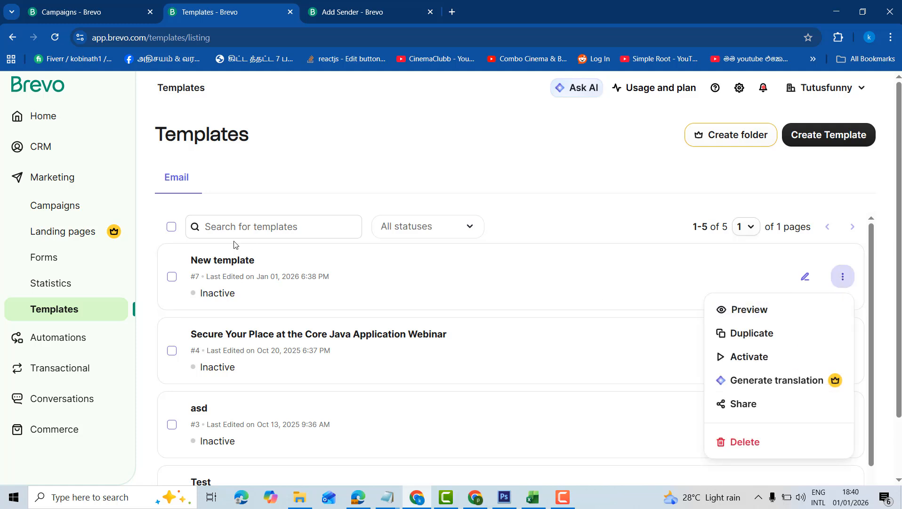
pyautogui.click(799, 281)
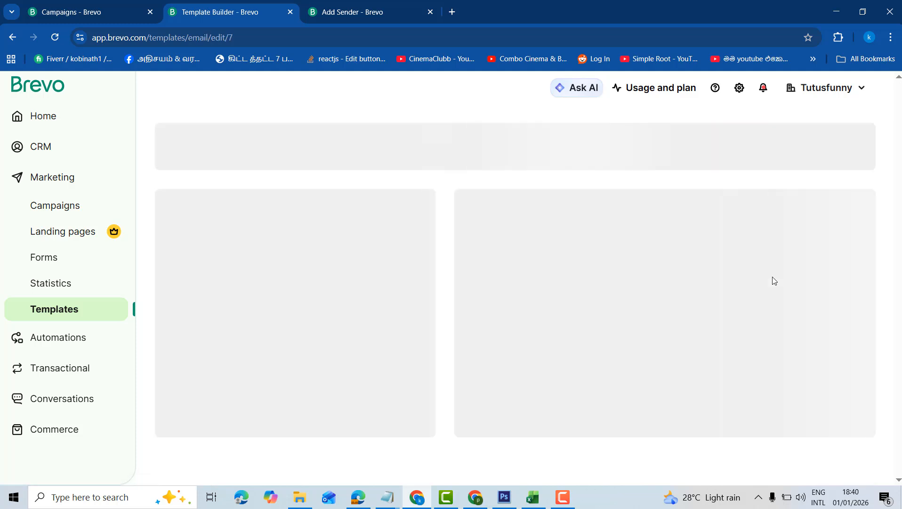
pyautogui.click(295, 140)
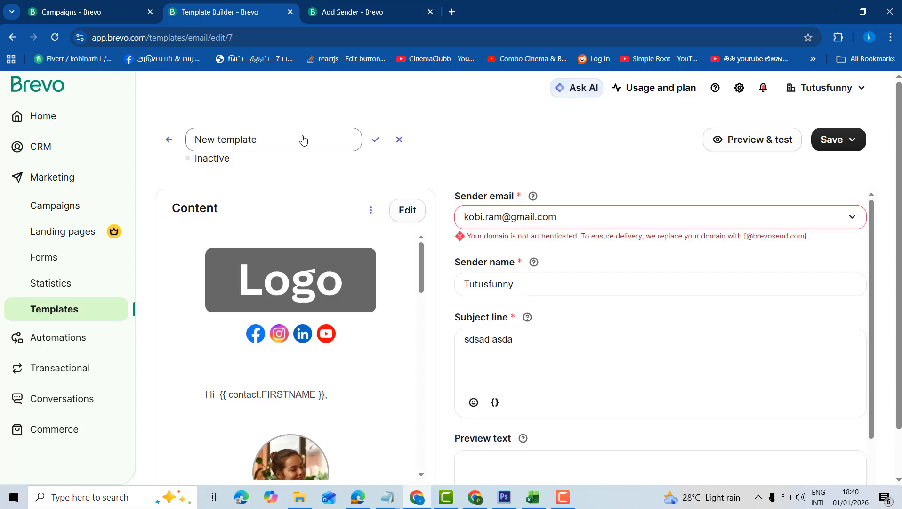
pyautogui.tripleClick(270, 138)
pyautogui.write('Java course')
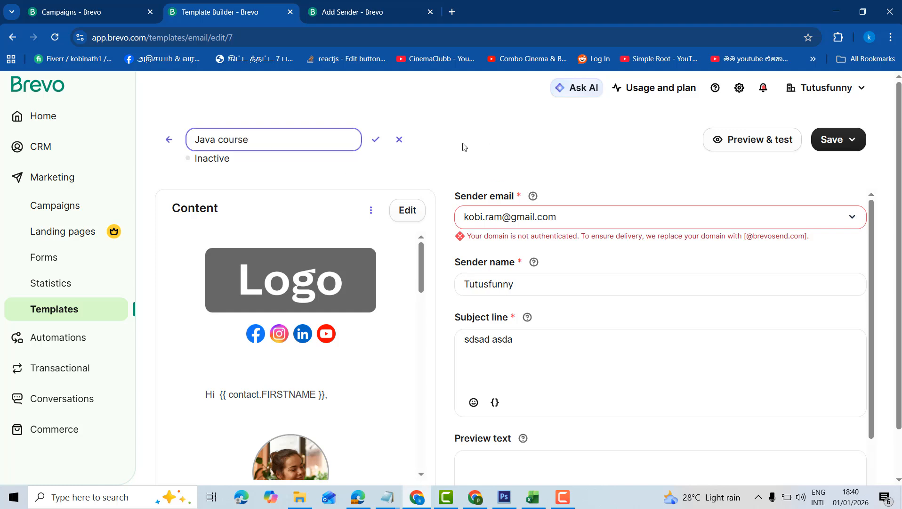
pyautogui.click(376, 139)
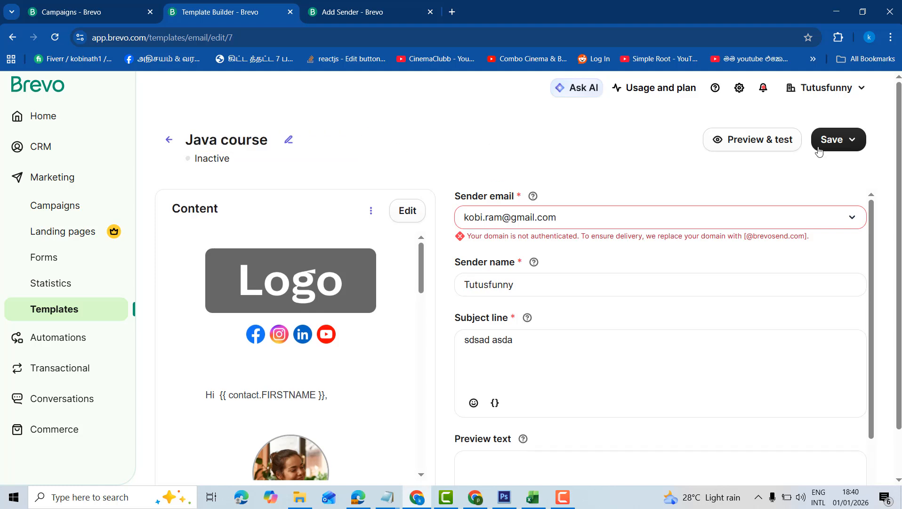
# Step: Save the renamed template and return to the template list
pyautogui.click(819, 145)
pyautogui.click(801, 175)
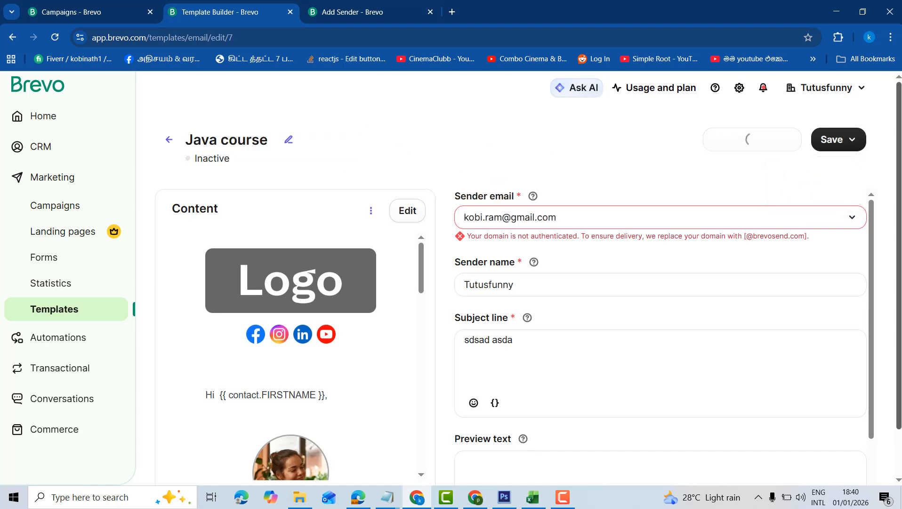
pyautogui.click(56, 311)
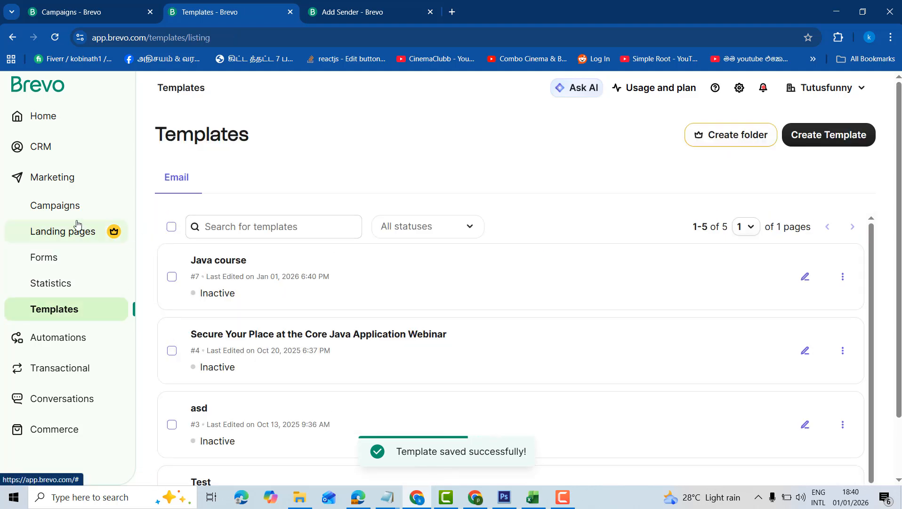
# Step: Create a regular standard email campaign named Java Course
pyautogui.click(67, 210)
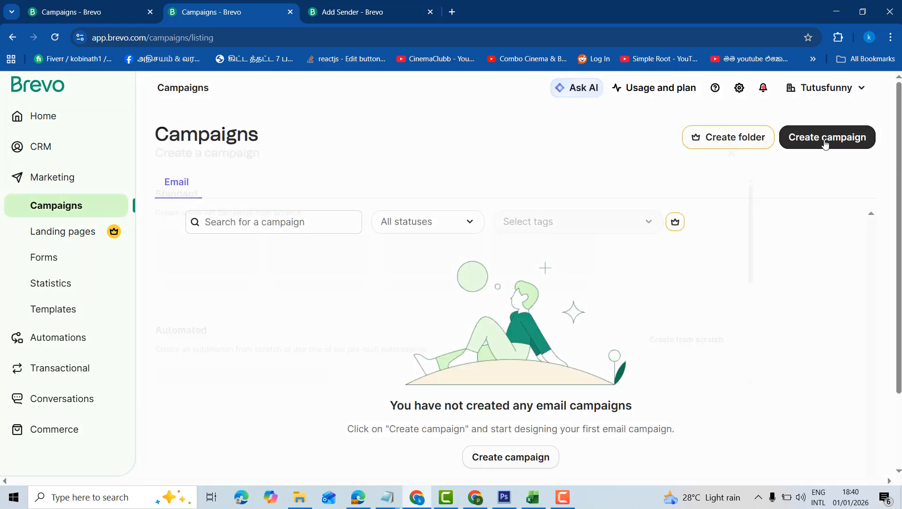
pyautogui.click(824, 144)
pyautogui.click(166, 269)
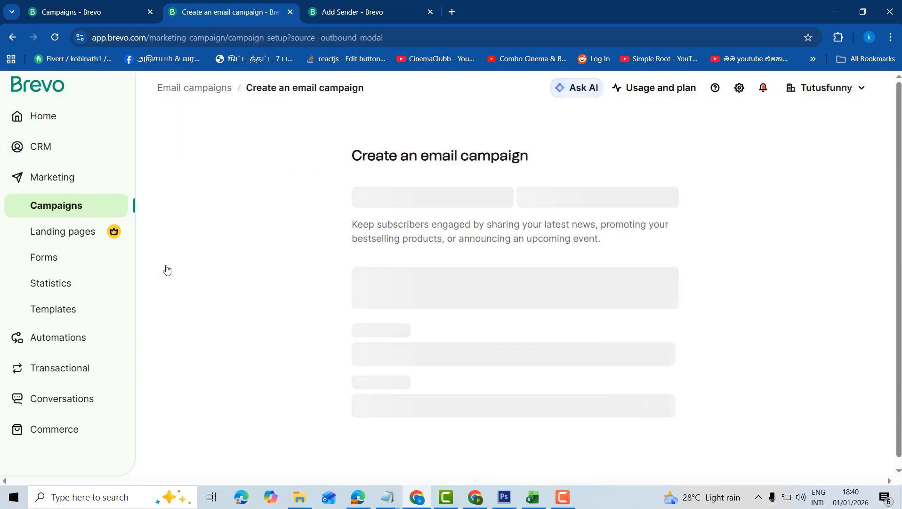
pyautogui.click(420, 298)
pyautogui.write('7')
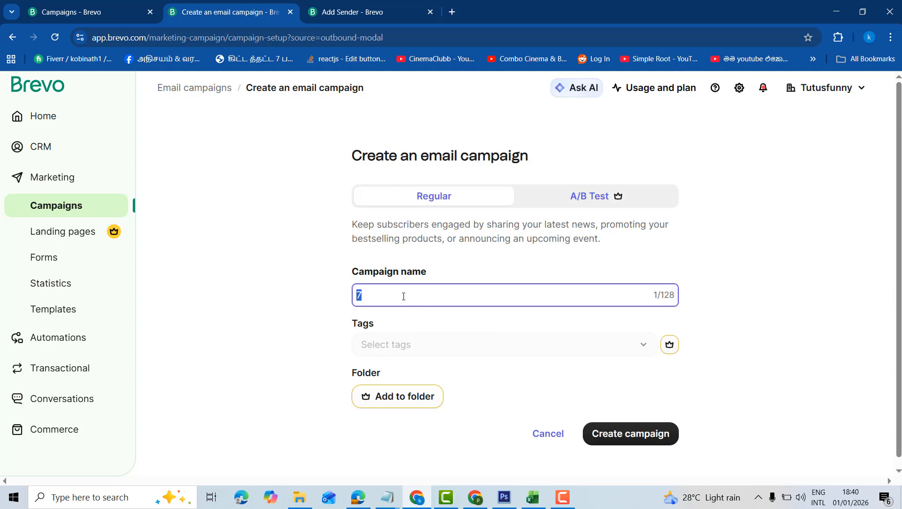
pyautogui.press('BackSpace')
pyautogui.write('Java Course')
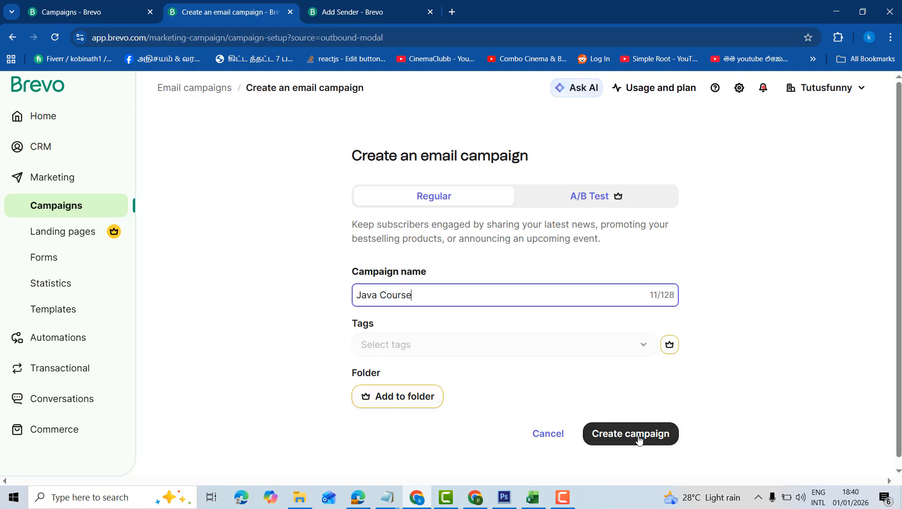
pyautogui.click(639, 438)
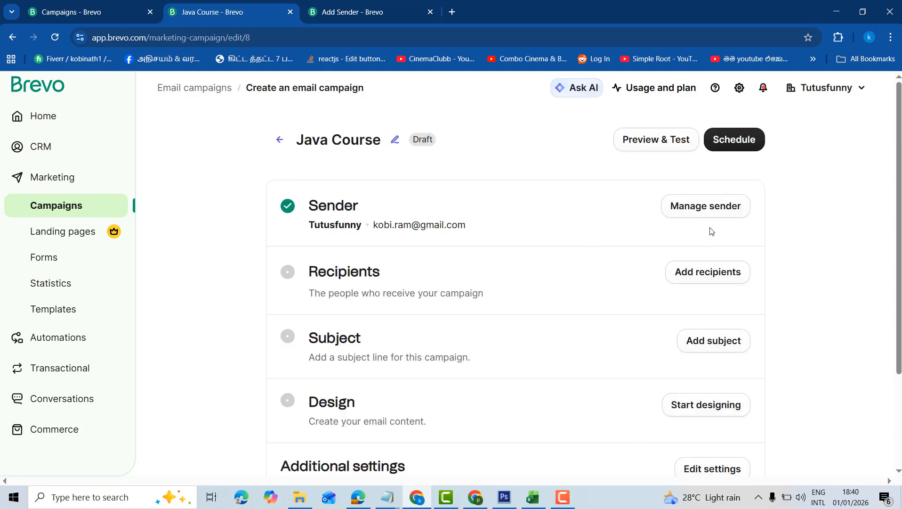
# Step: Examine the campaign's sender email address and name, and return to the campaign list
pyautogui.click(710, 211)
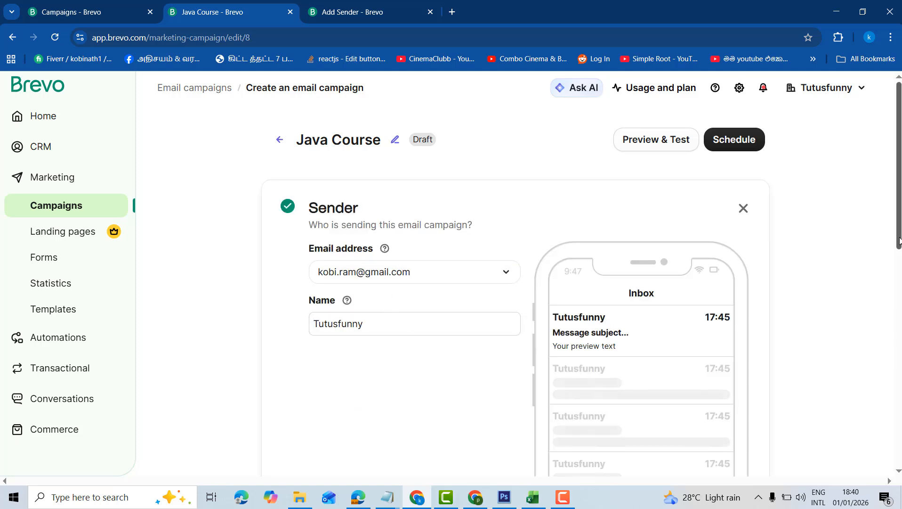
pyautogui.scroll(-3, 893, 253)
pyautogui.scroll(3, 894, 253)
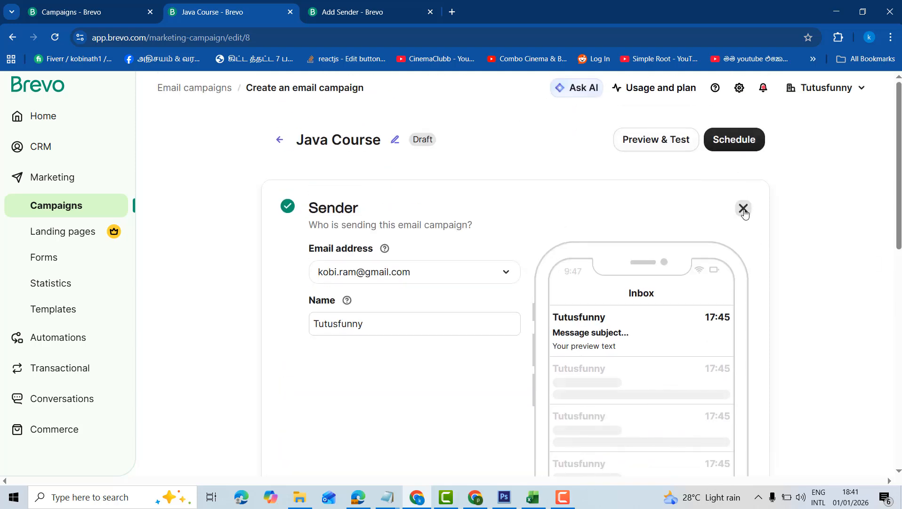
pyautogui.click(280, 139)
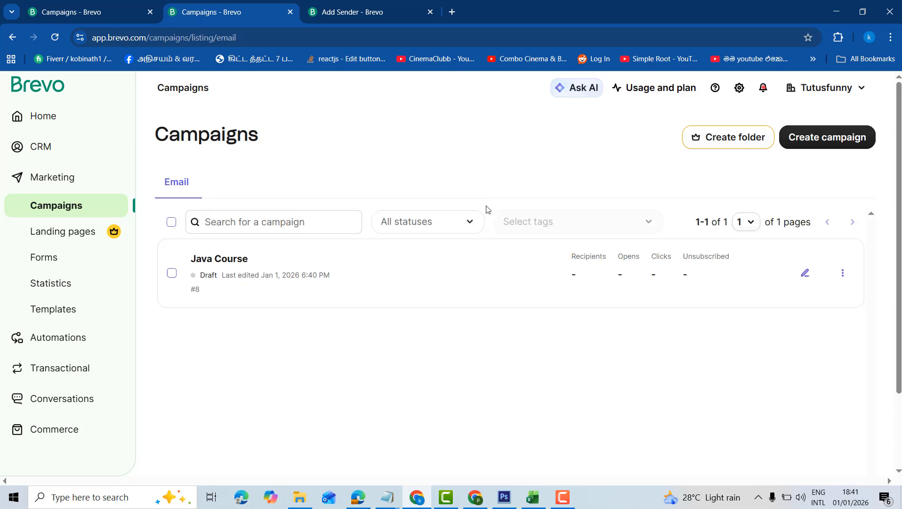
# Step: Create another regular email campaign named Java-course
pyautogui.click(816, 141)
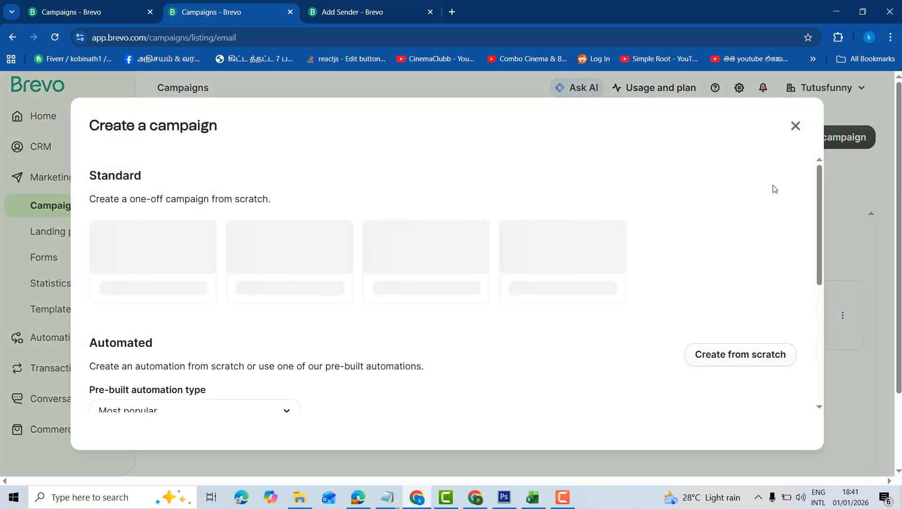
pyautogui.click(159, 246)
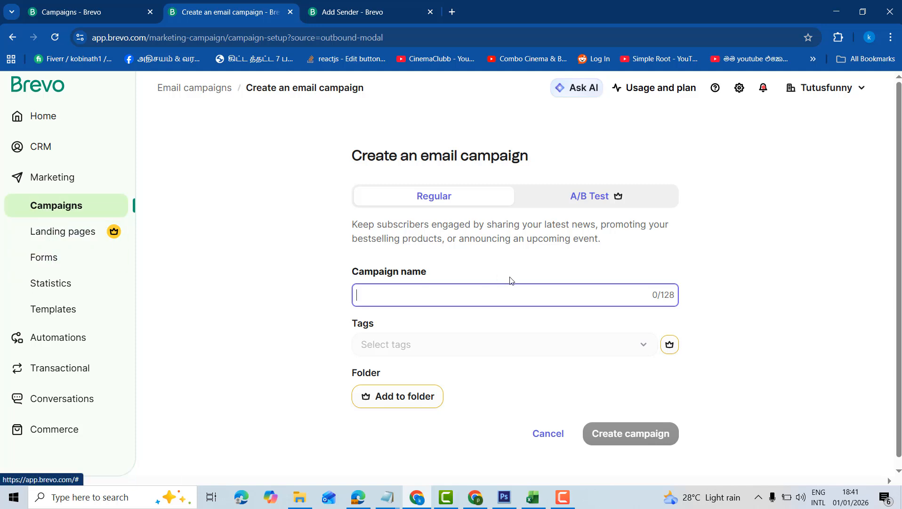
pyautogui.click(480, 293)
pyautogui.click(461, 326)
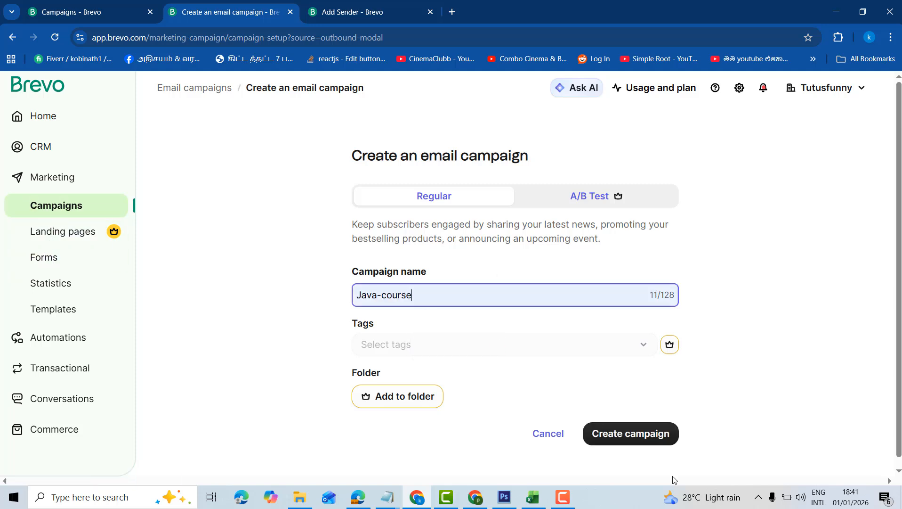
pyautogui.click(616, 442)
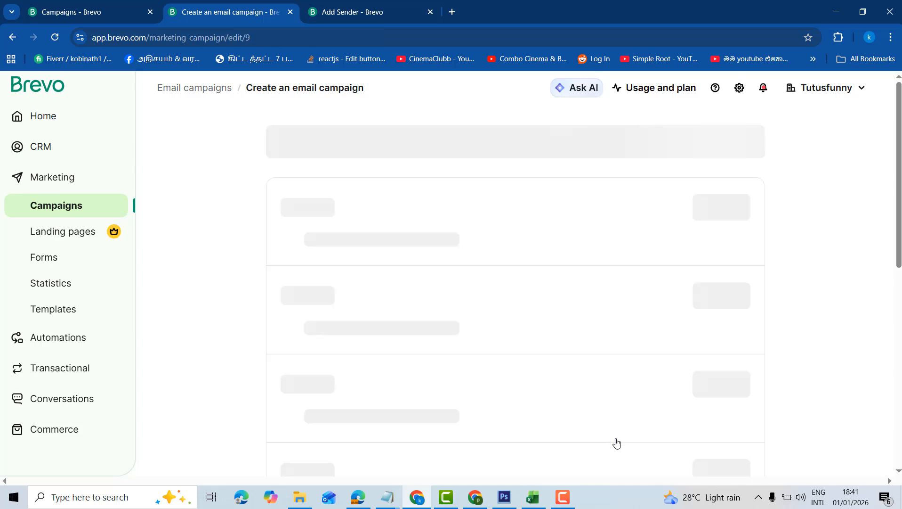
# Step: Add the java-course-leads list from the Java-course folder as the campaign's recipients and save the selection
pyautogui.scroll(-2, 718, 279)
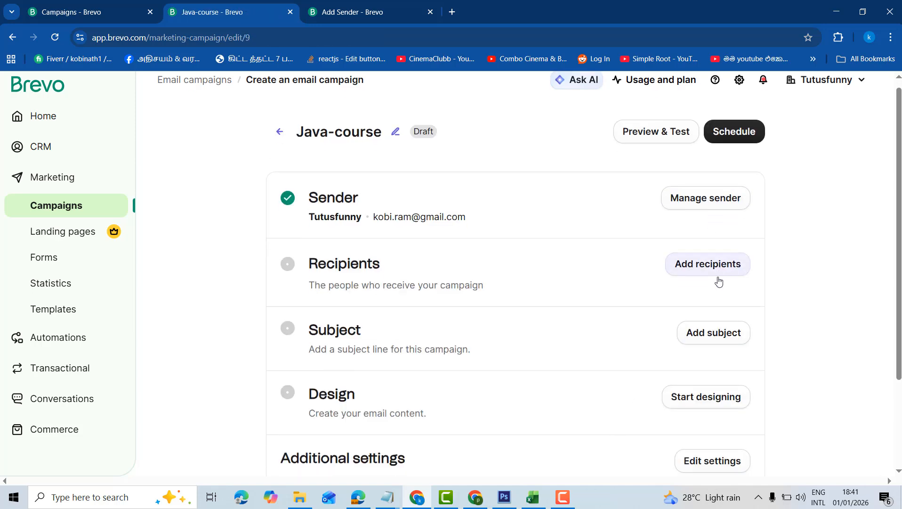
pyautogui.scroll(1, 650, 245)
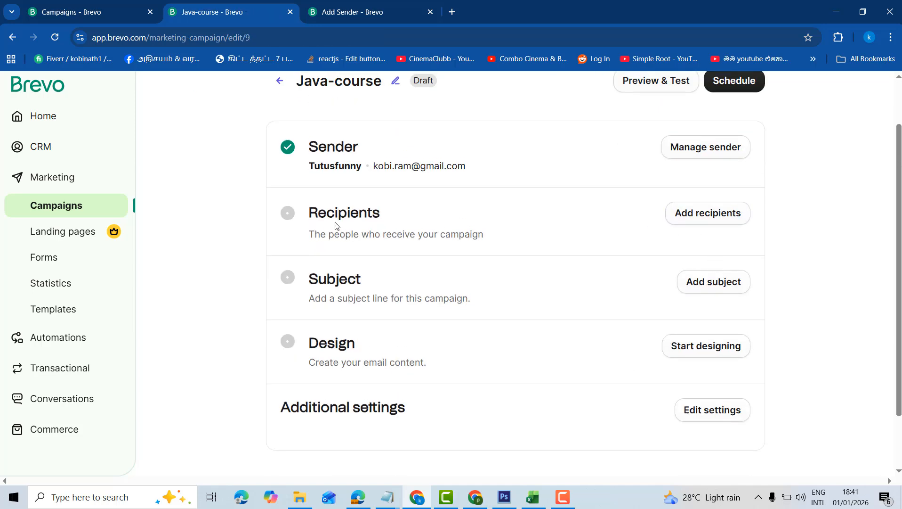
pyautogui.click(706, 214)
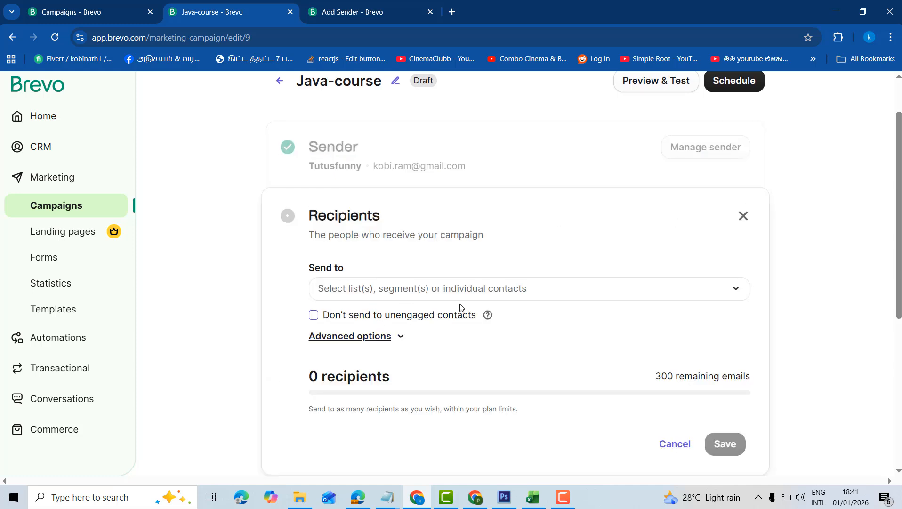
pyautogui.click(736, 295)
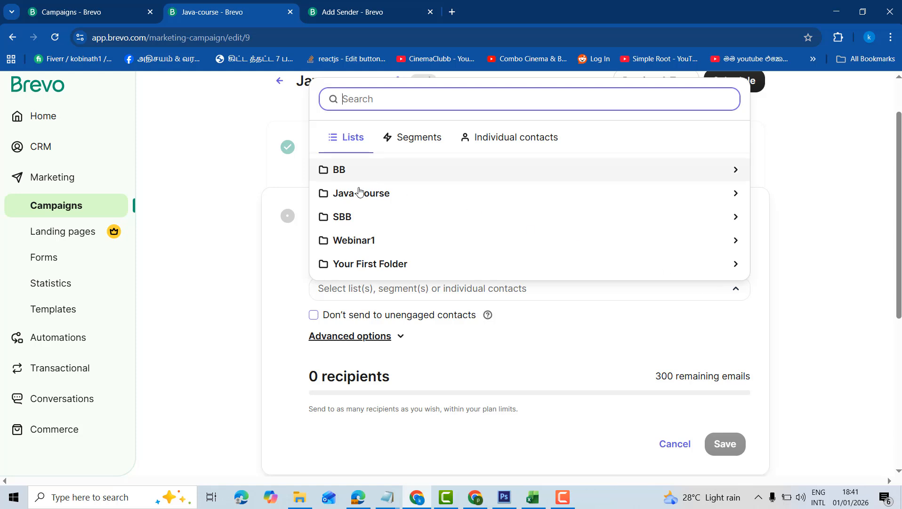
pyautogui.click(736, 197)
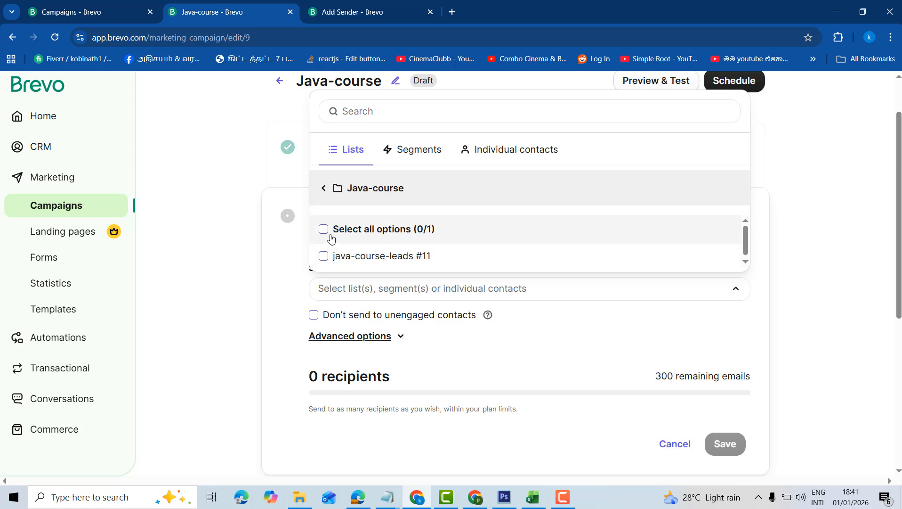
pyautogui.click(323, 257)
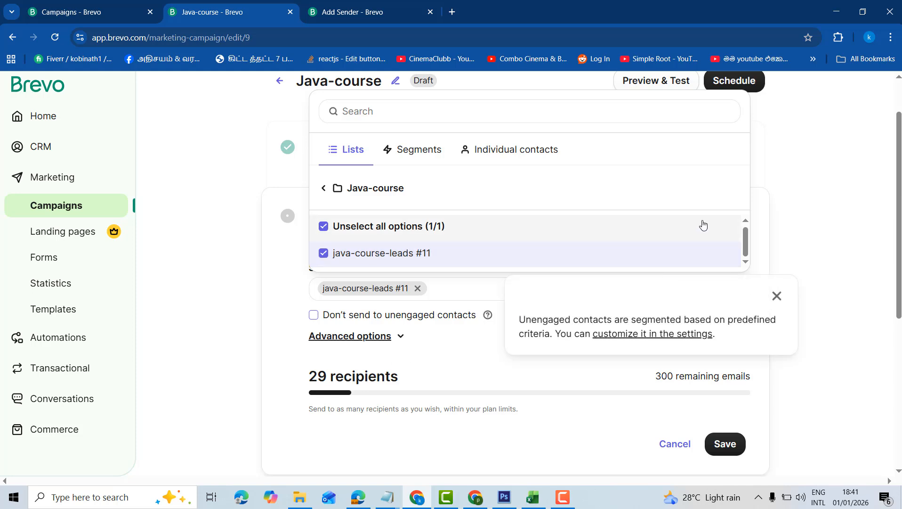
pyautogui.click(815, 201)
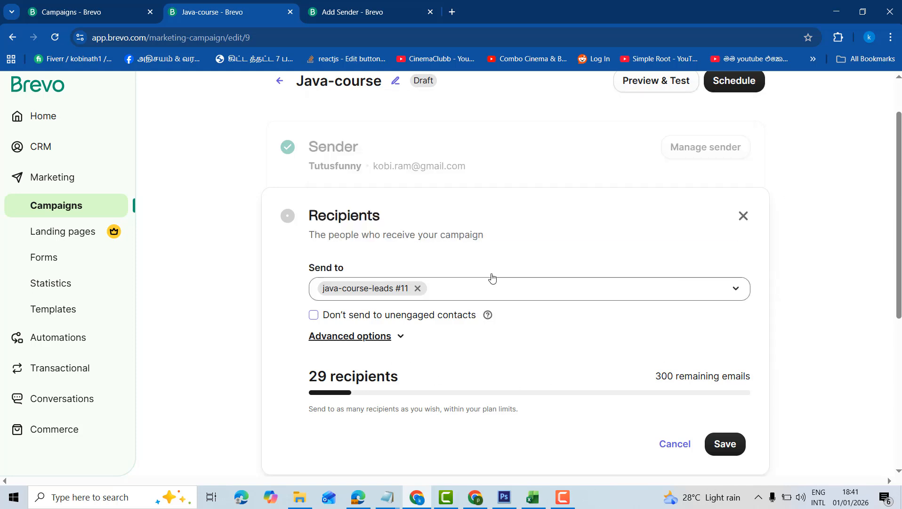
pyautogui.click(722, 447)
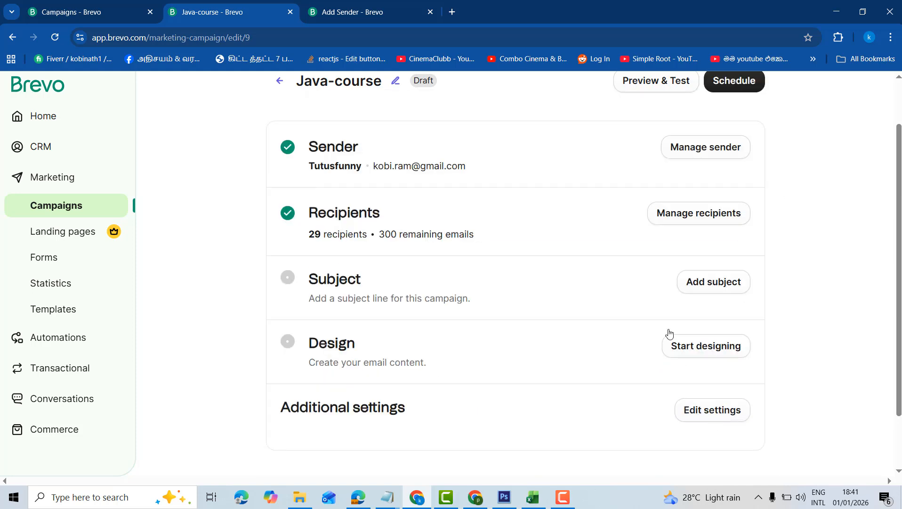
# Step: Open the campaign's subject section with its subject line ready for editing
pyautogui.click(713, 283)
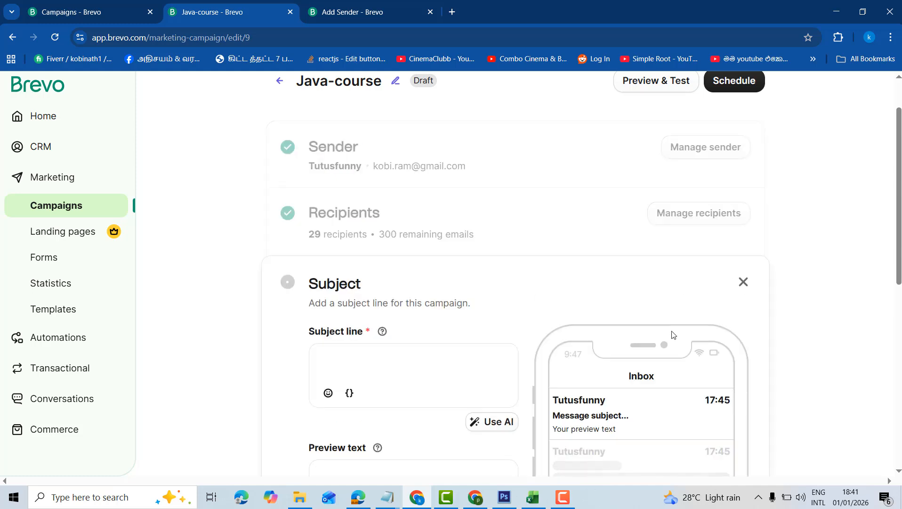
pyautogui.click(399, 183)
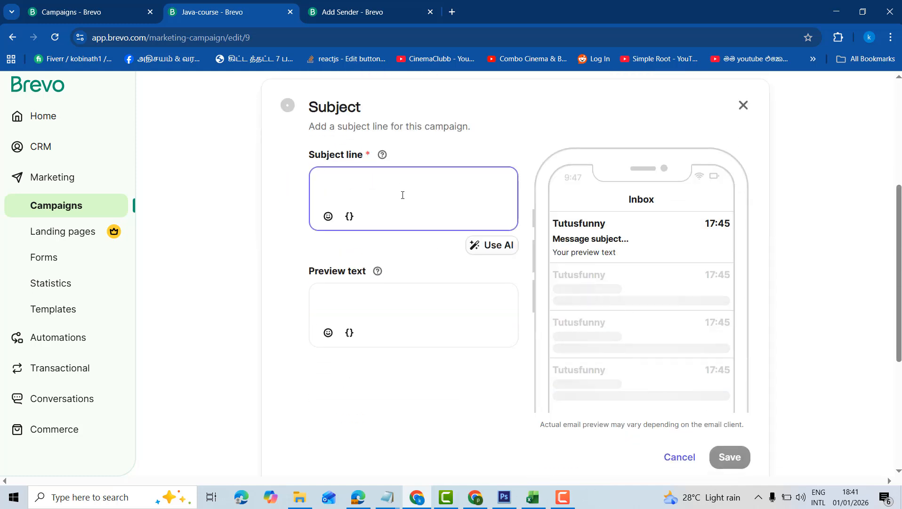
pyautogui.write('Java Course')
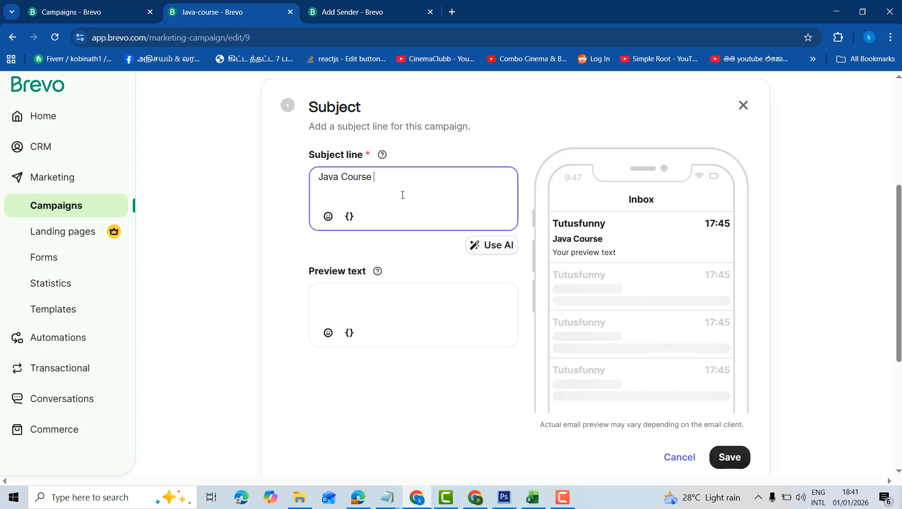
pyautogui.press('BackSpace')
pyautogui.press('BackSpace')
pyautogui.press('BackSpace')
pyautogui.press('BackSpace')
pyautogui.press('BackSpace')
pyautogui.press('BackSpace')
pyautogui.press('BackSpace')
pyautogui.press('BackSpace')
pyautogui.press('BackSpace')
pyautogui.press('BackSpace')
pyautogui.press('BackSpace')
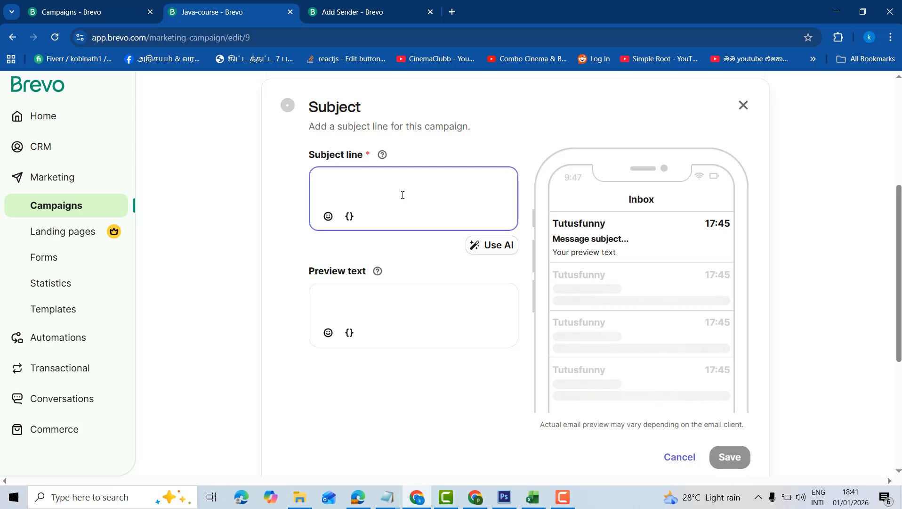
# Step: Enter "Do you need Java Programming Easy Way" as the campaign's subject line and select the whole text
pyautogui.write('Do you need Java Pr')
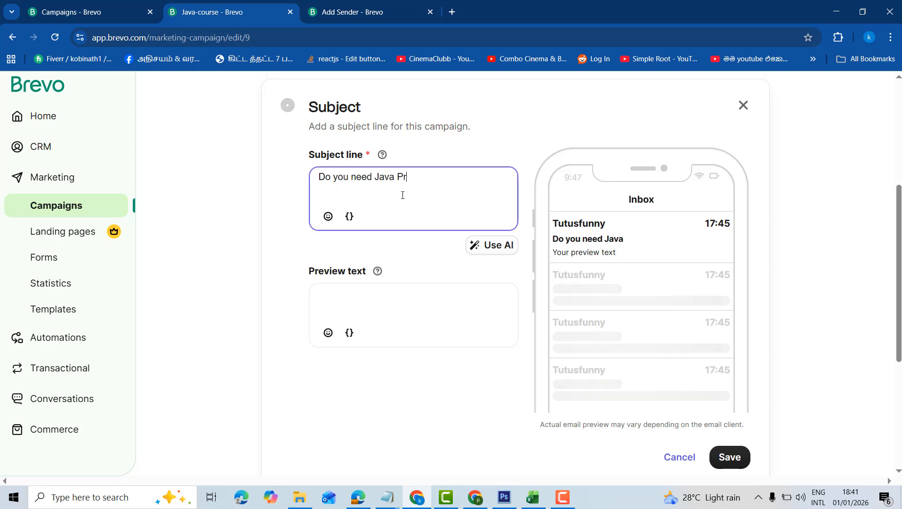
pyautogui.write('ogramming ')
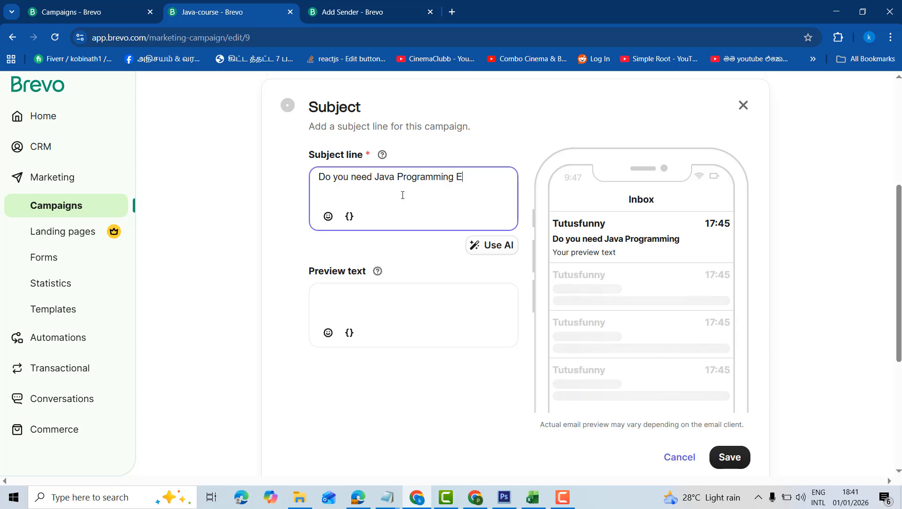
pyautogui.write('Easy Way')
pyautogui.moveTo(321, 177); pyautogui.dragTo(578, 183)
pyautogui.scroll(4, 578, 183)
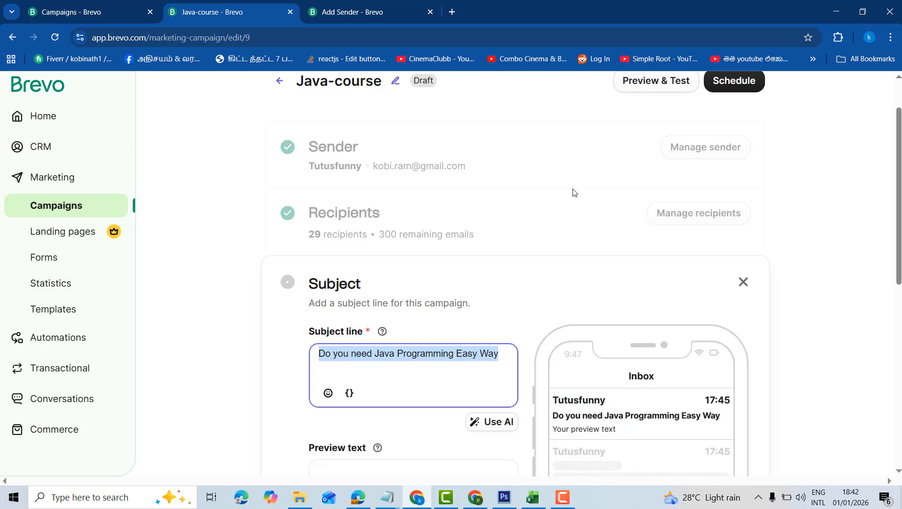
# Step: Save the campaign's subject line, leaving the preview text blank
pyautogui.scroll(-3, 759, 237)
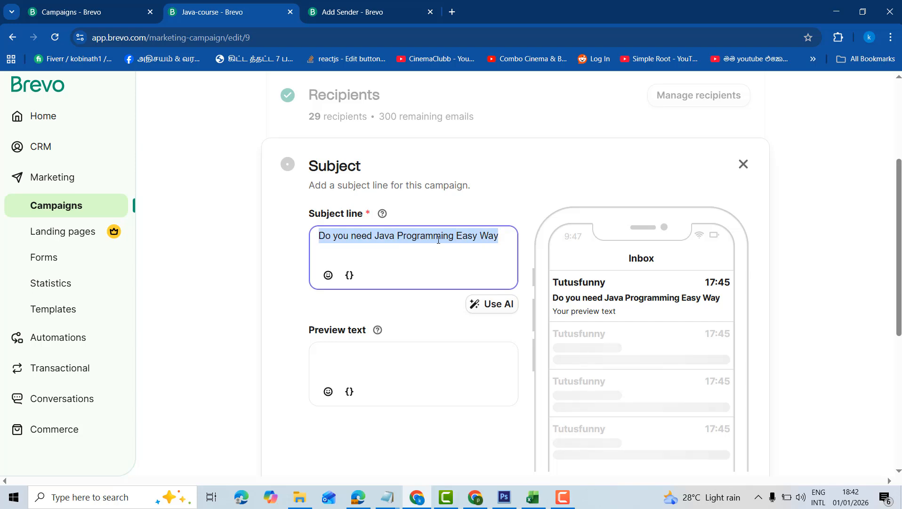
pyautogui.scroll(-5, 780, 310)
pyautogui.click(739, 282)
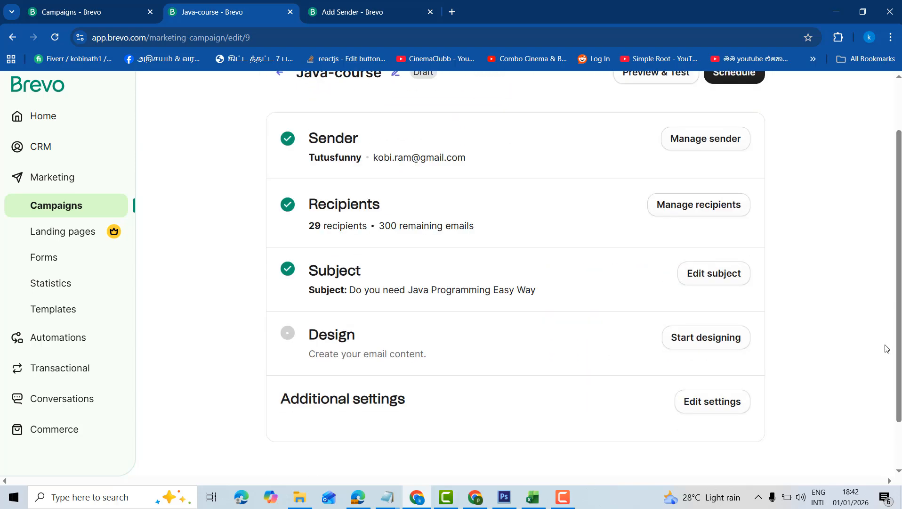
# Step: Design the campaign's email from the saved Java course template, then save it and return to the campaign overview
pyautogui.click(720, 348)
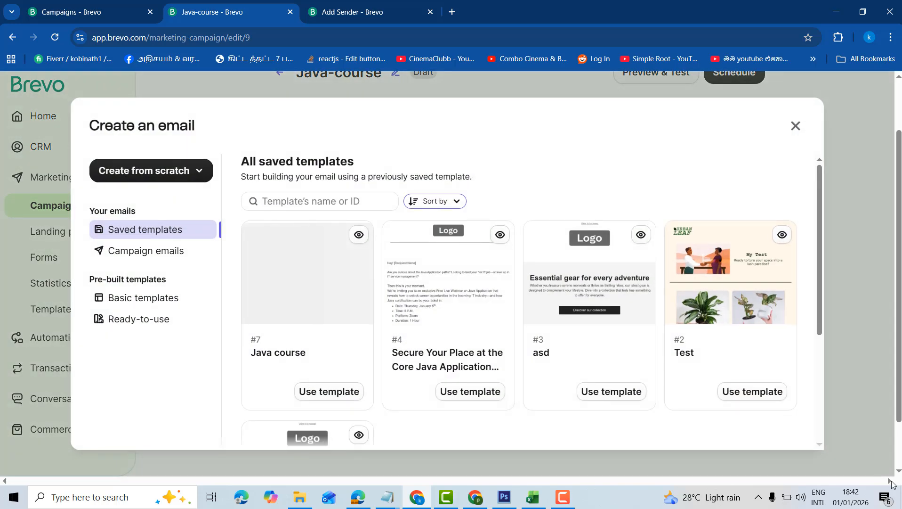
pyautogui.click(328, 393)
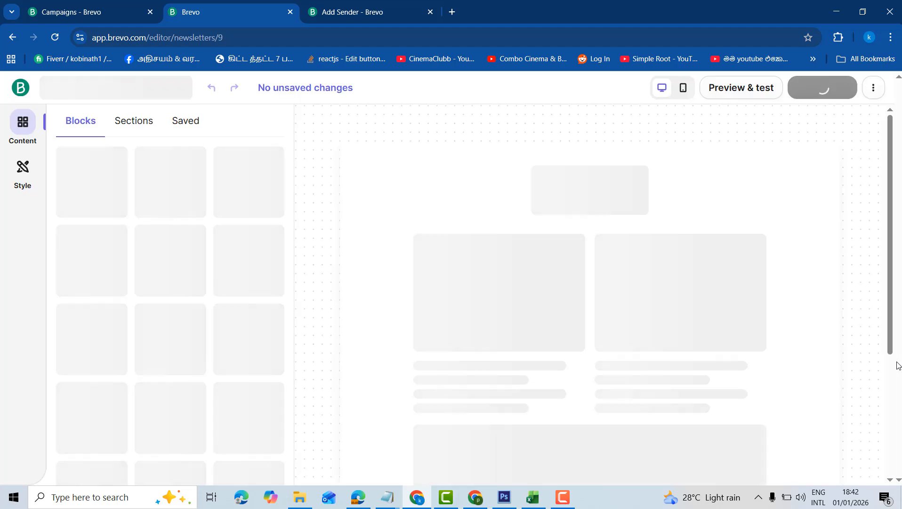
pyautogui.scroll(-10, 860, 287)
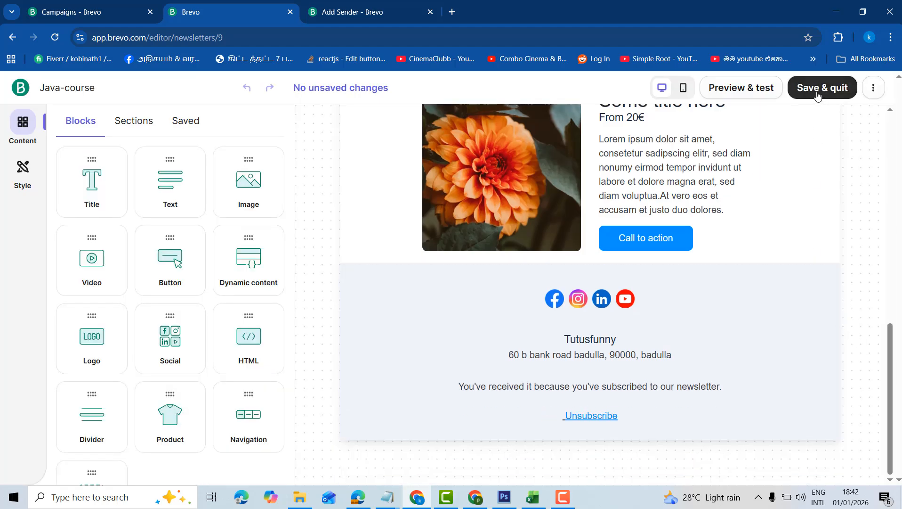
pyautogui.click(816, 89)
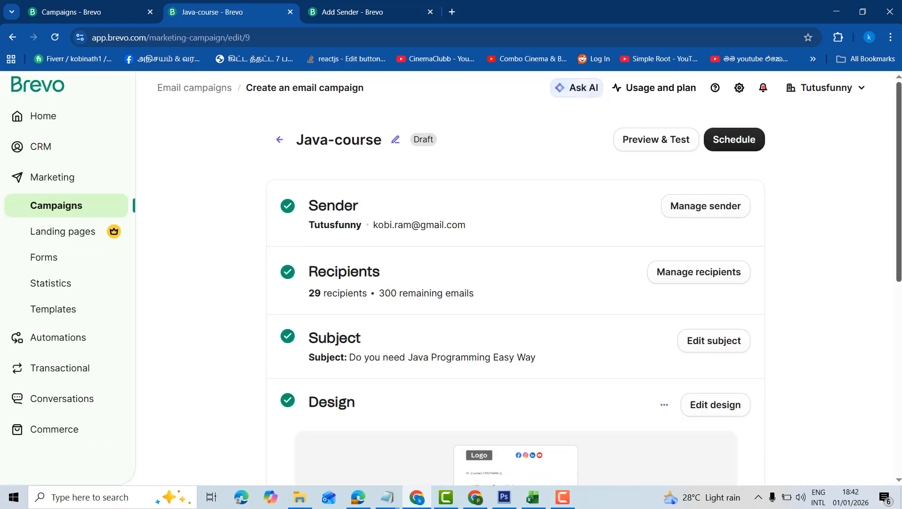
pyautogui.scroll(-5, 488, 326)
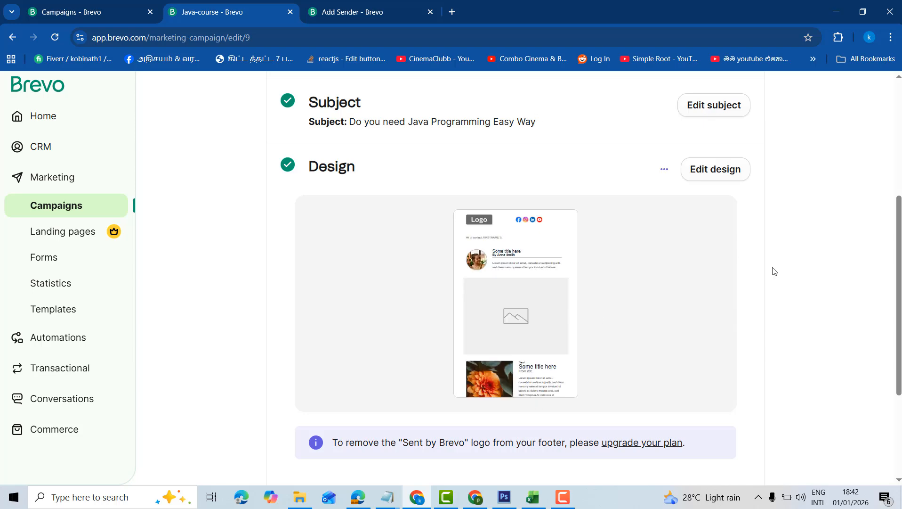
pyautogui.scroll(5, 798, 324)
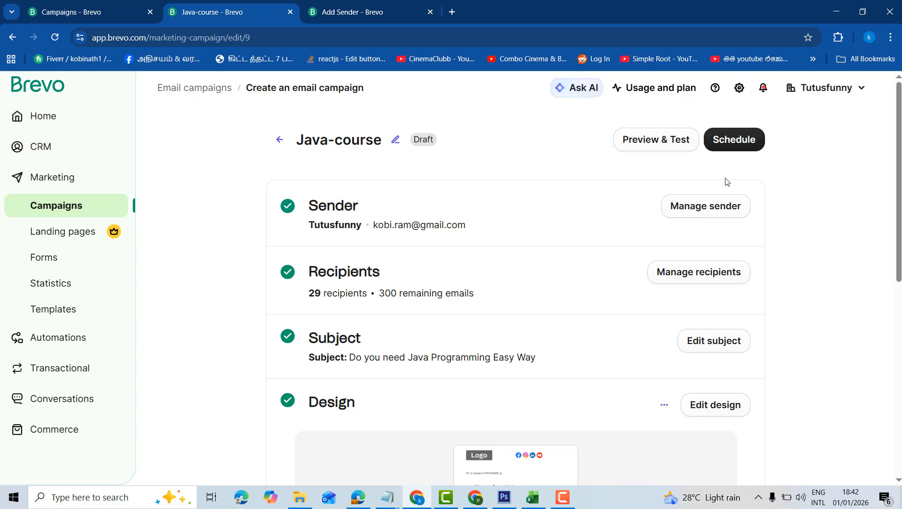
# Step: Open the campaign's test-email sending options and check which test recipients are available
pyautogui.click(659, 140)
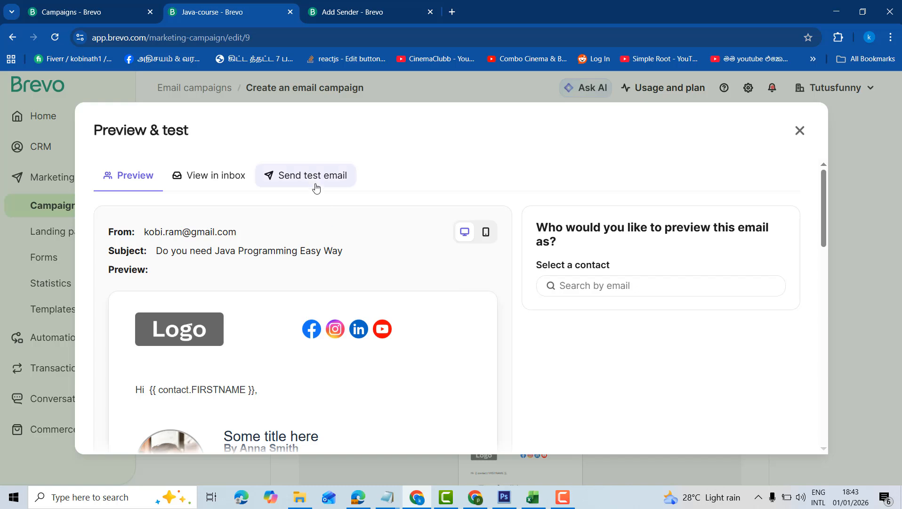
pyautogui.click(315, 187)
pyautogui.click(695, 306)
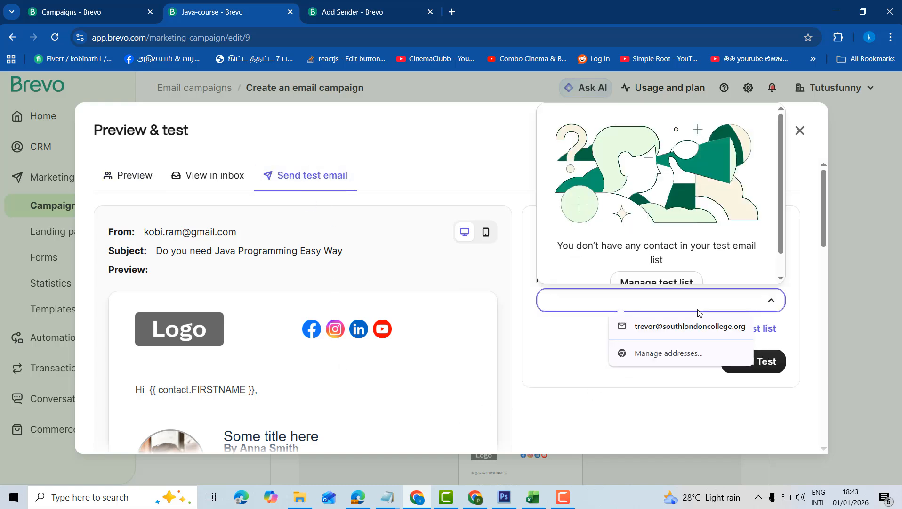
pyautogui.click(537, 299)
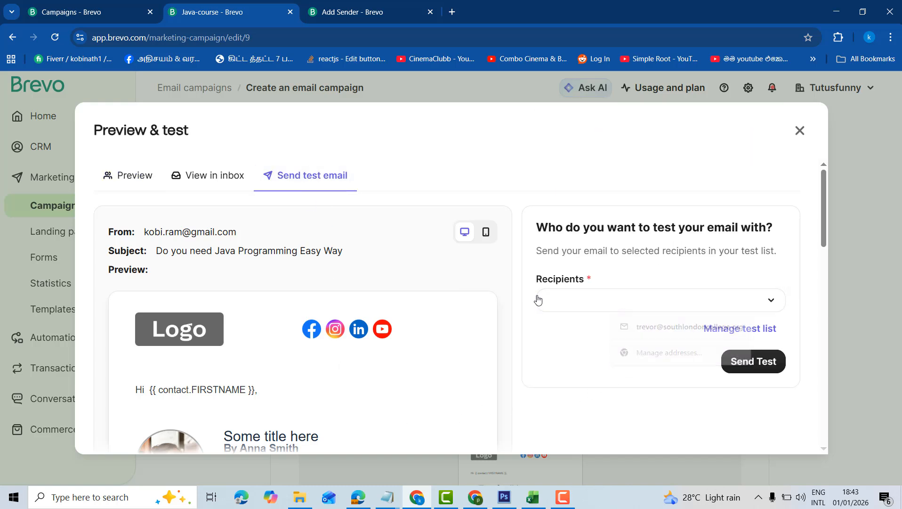
pyautogui.click(234, 179)
pyautogui.click(310, 180)
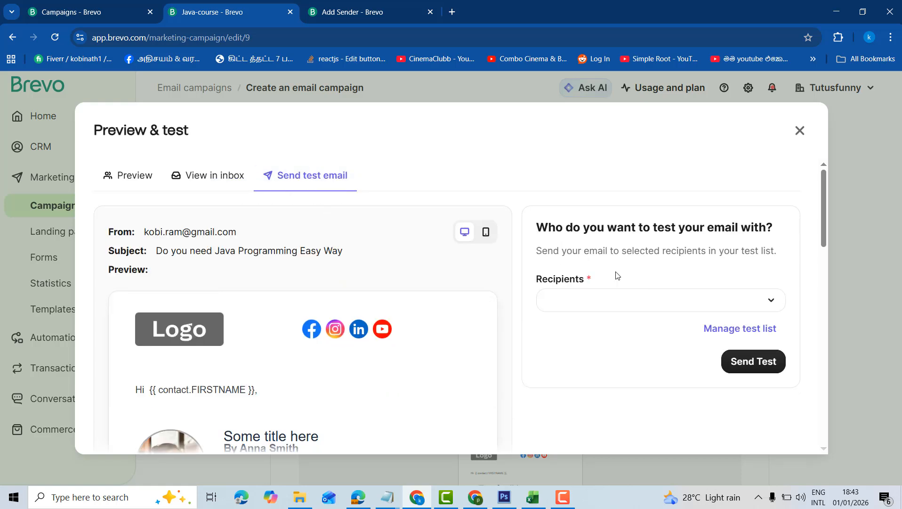
pyautogui.click(655, 298)
pyautogui.scroll(-1, 674, 264)
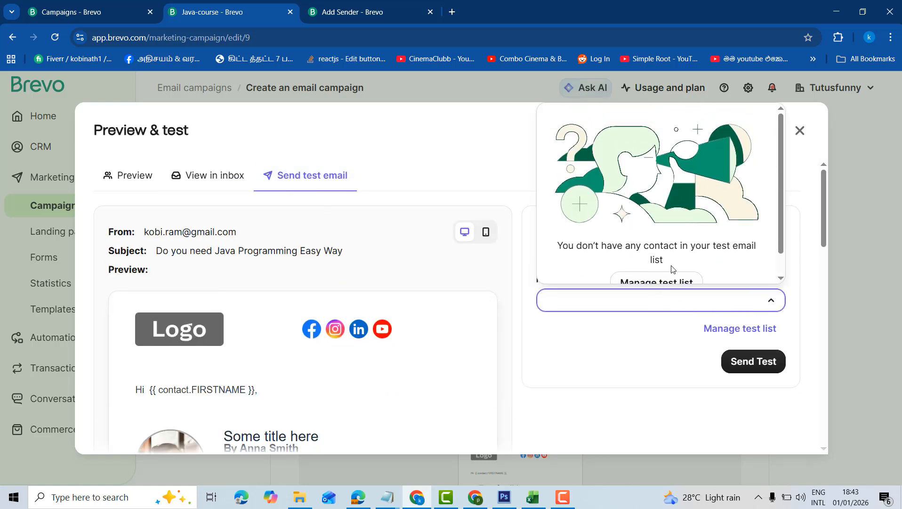
pyautogui.click(668, 264)
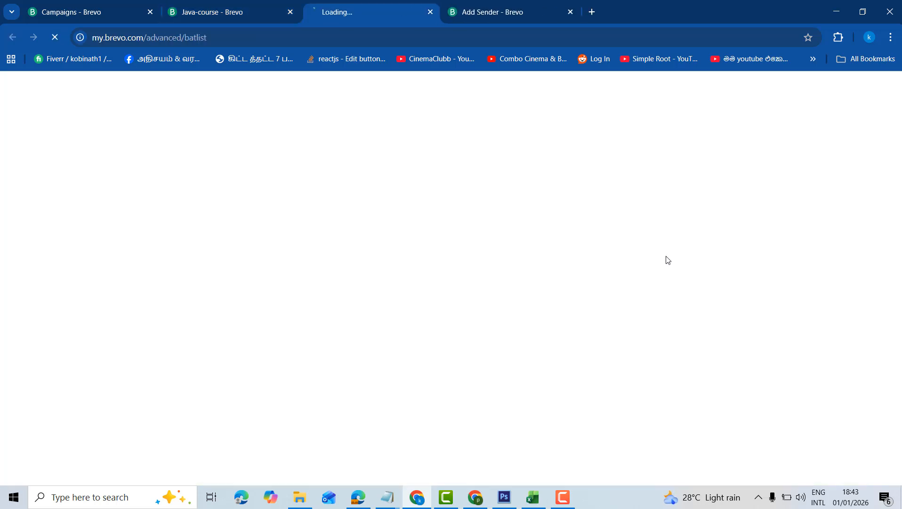
pyautogui.click(429, 12)
pyautogui.scroll(1, 765, 213)
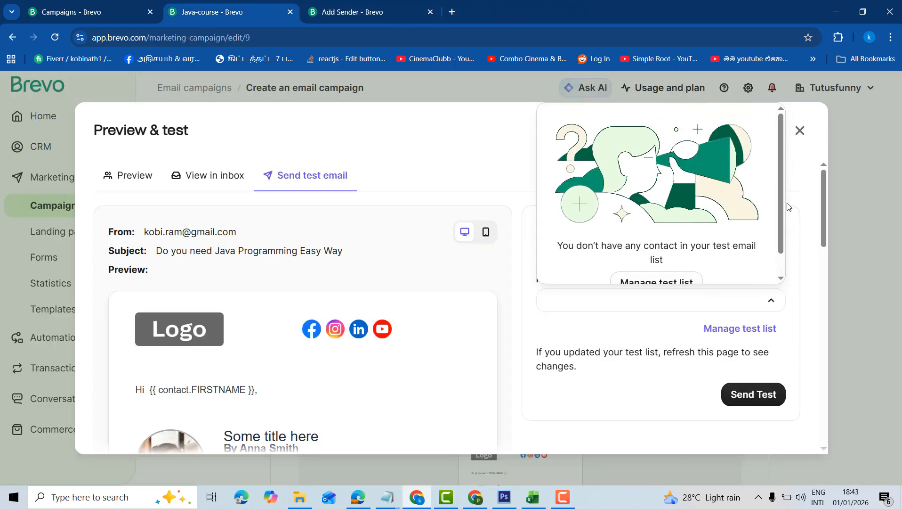
pyautogui.click(630, 303)
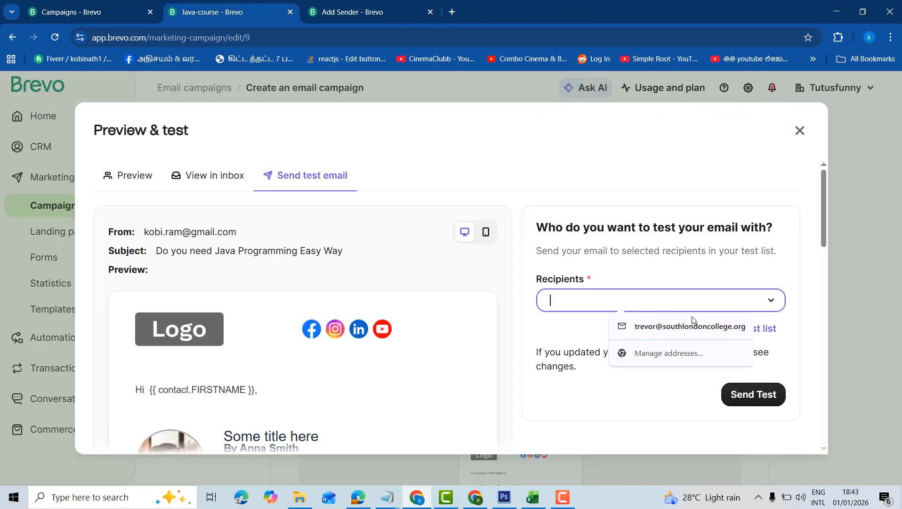
# Step: Open the test list, enter the test recipient's email address and save the list
pyautogui.click(769, 329)
pyautogui.click(185, 229)
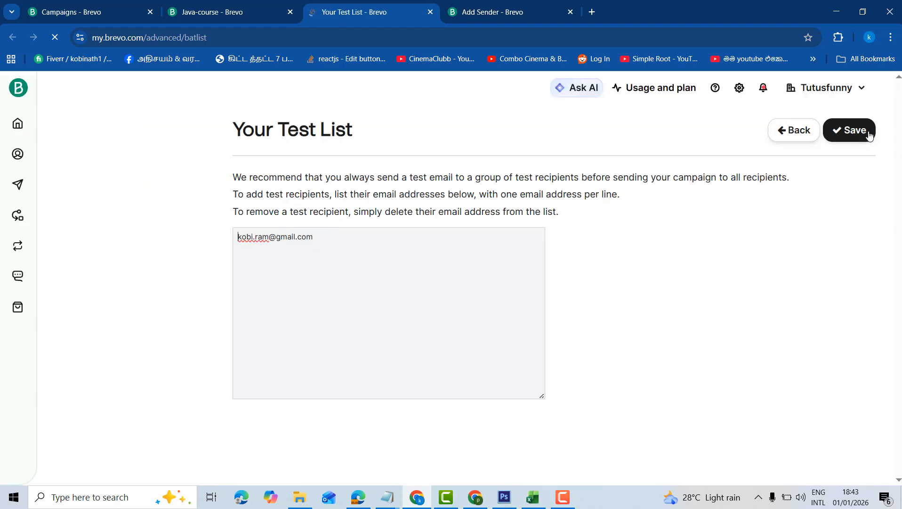
pyautogui.click(847, 133)
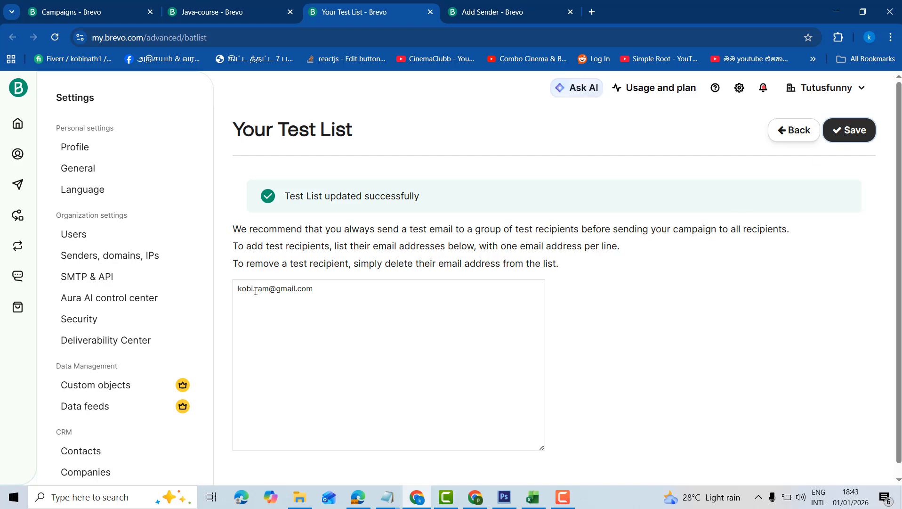
# Step: Return to the Java-course campaign, reload it and reopen its preview and test options
pyautogui.click(241, 14)
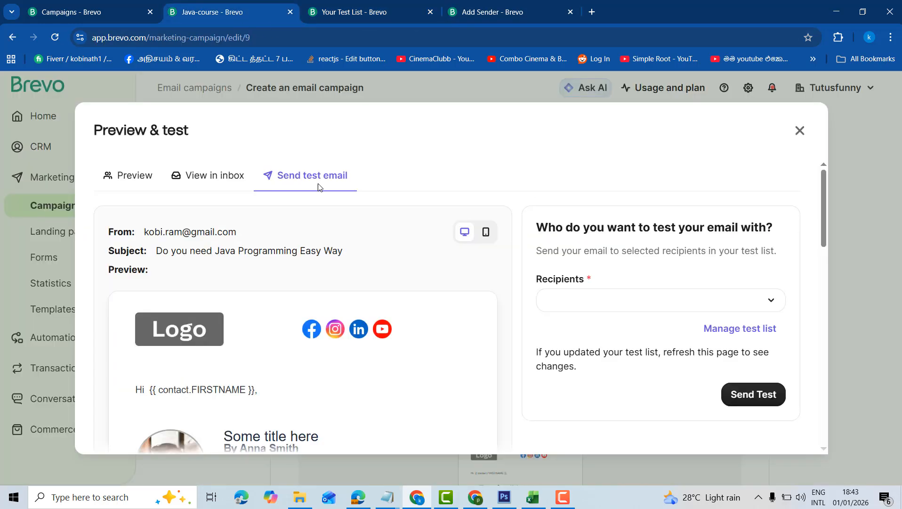
pyautogui.click(54, 38)
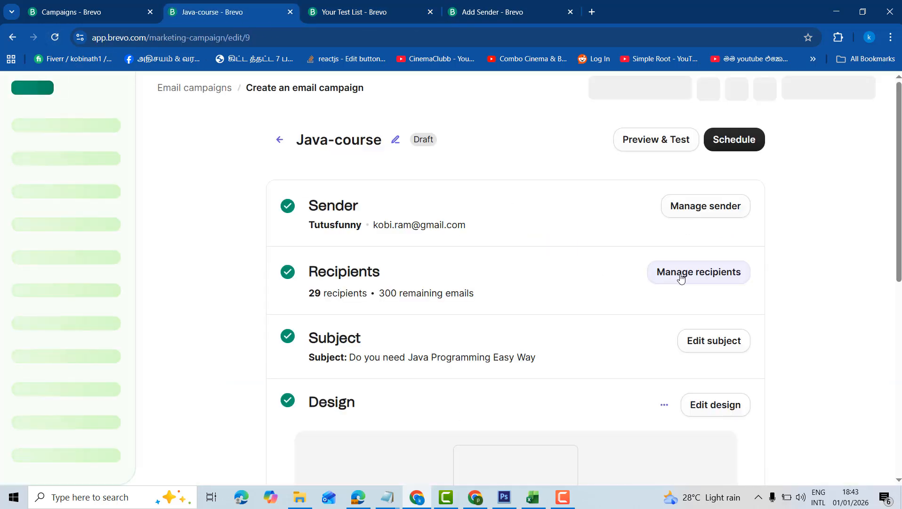
pyautogui.click(666, 142)
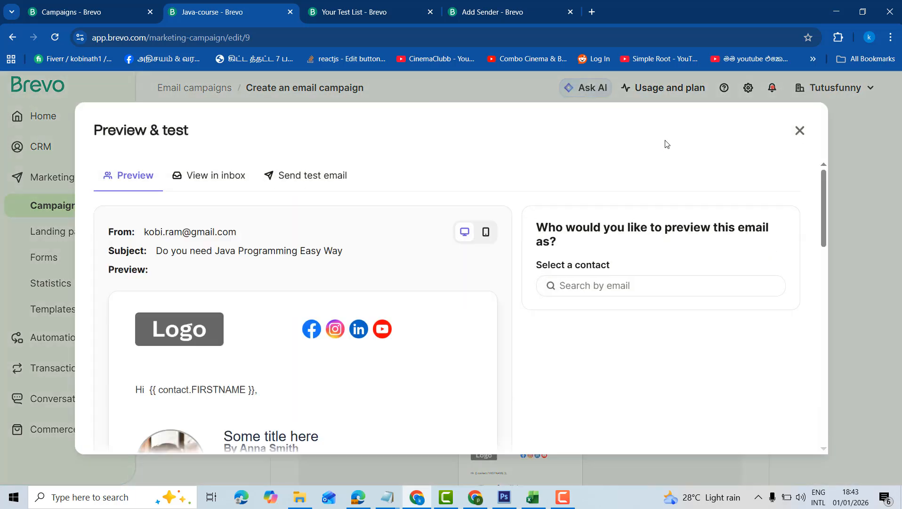
pyautogui.click(623, 288)
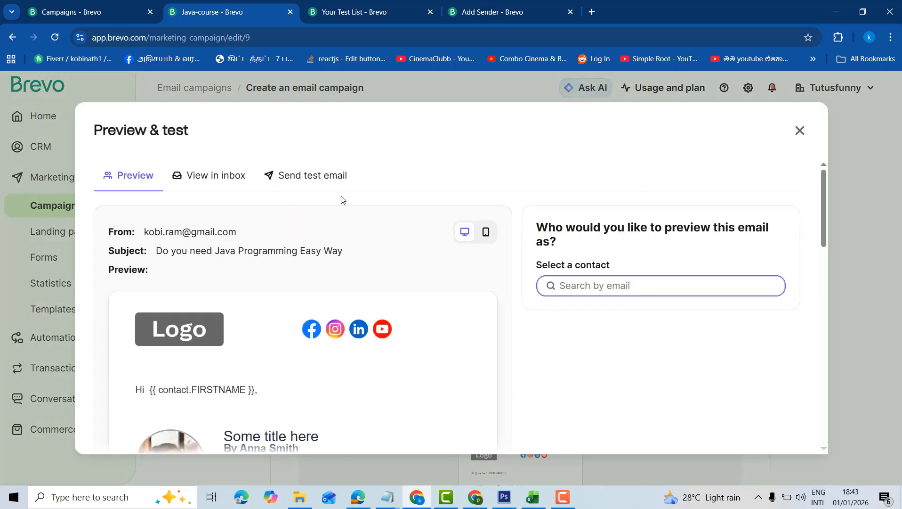
pyautogui.click(213, 185)
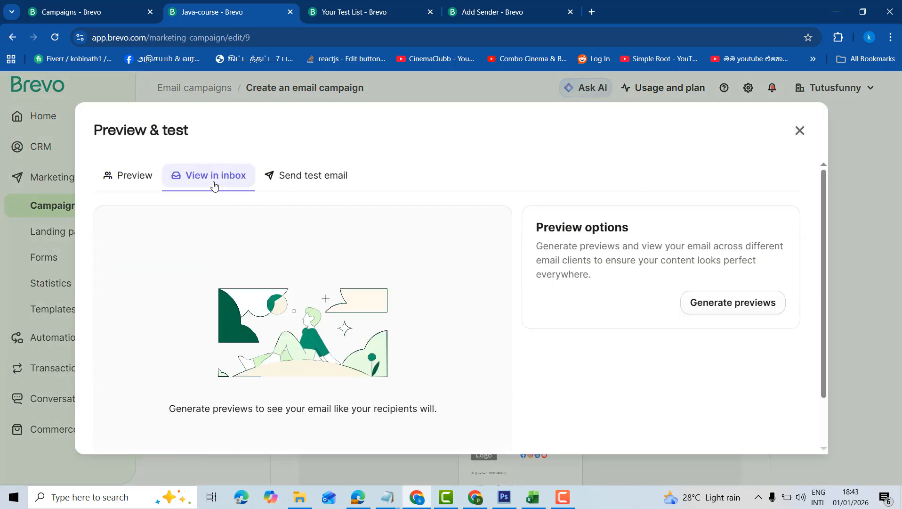
# Step: Select the address from the test list as recipient and send it a test email
pyautogui.click(326, 183)
pyautogui.click(753, 308)
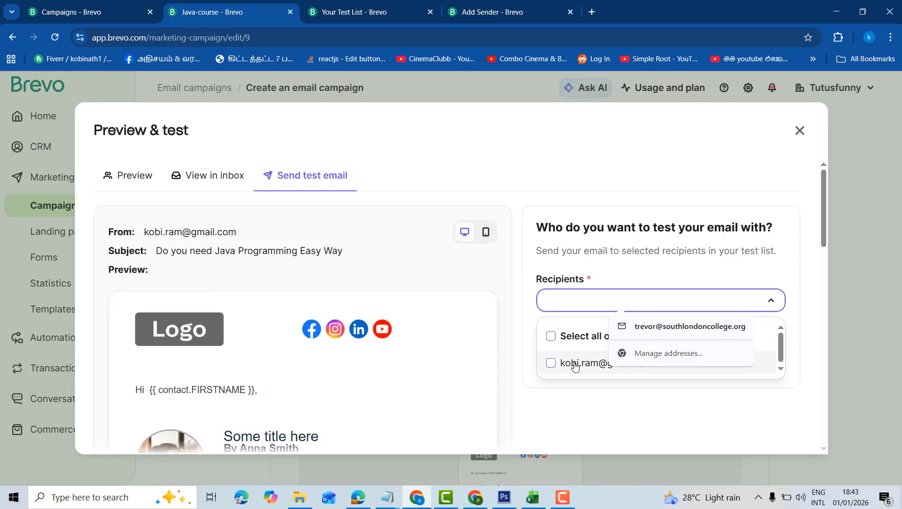
pyautogui.click(552, 363)
pyautogui.click(714, 157)
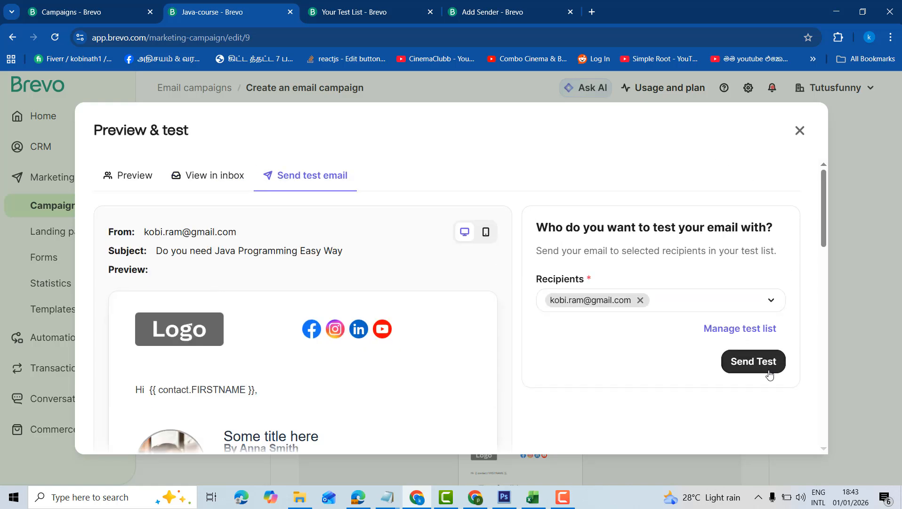
pyautogui.click(760, 365)
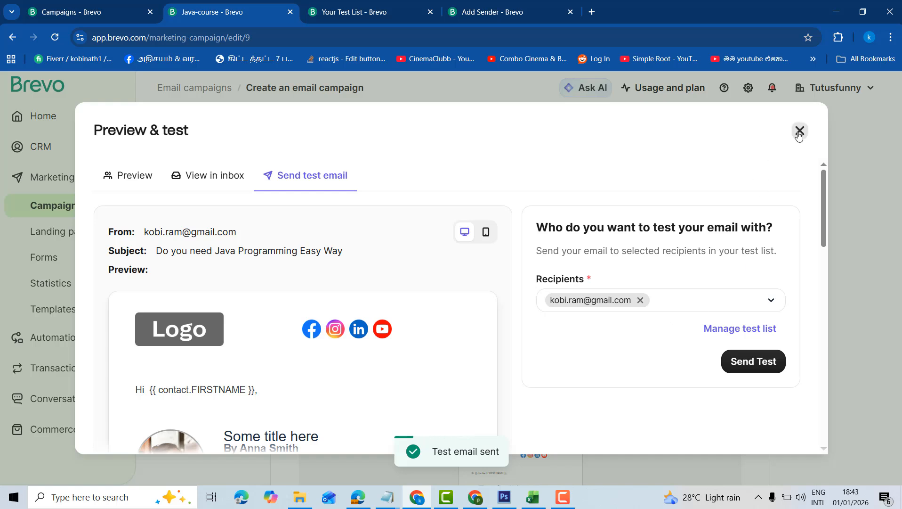
# Step: Review the email preview down to its footer, close it, and check the campaign's recipients, subject and design
pyautogui.scroll(-3, 263, 282)
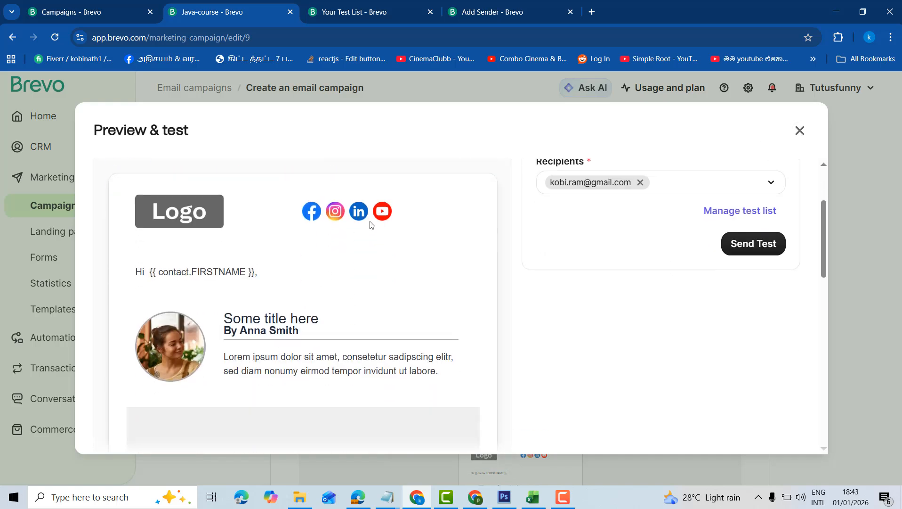
pyautogui.scroll(-15, 367, 316)
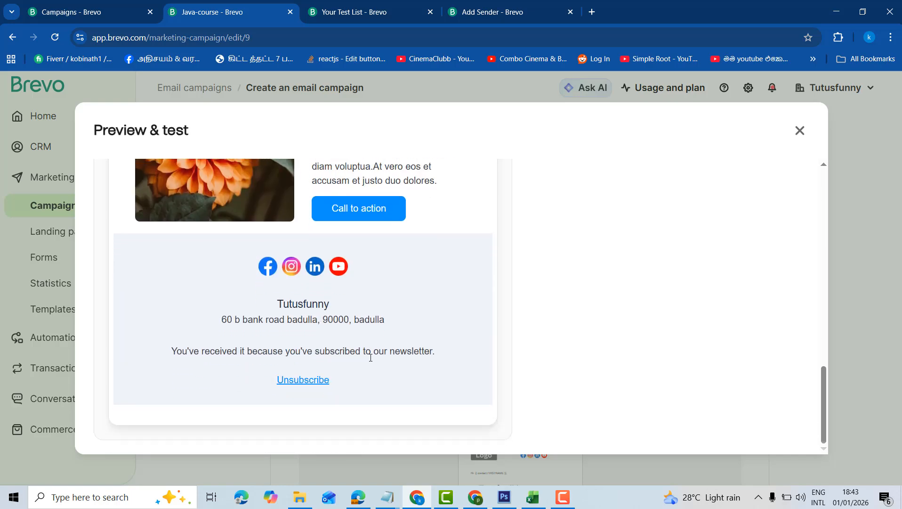
pyautogui.scroll(15, 371, 358)
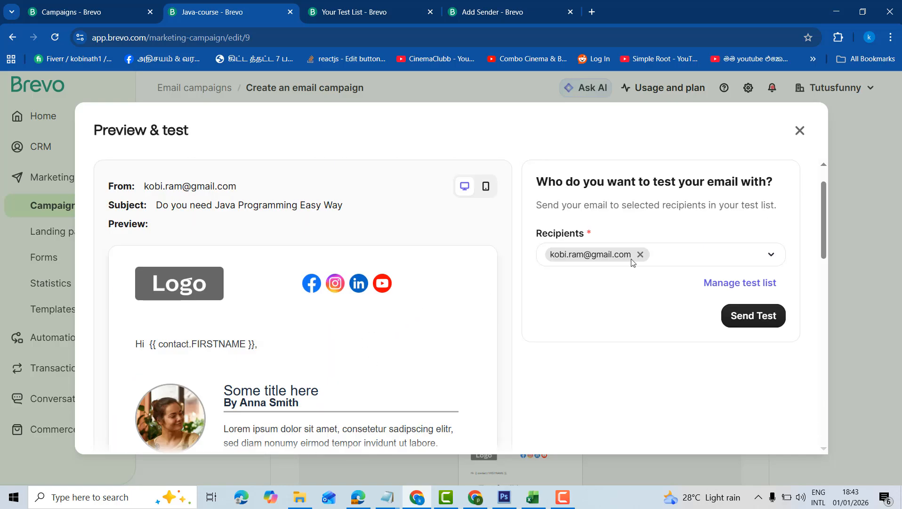
pyautogui.click(800, 130)
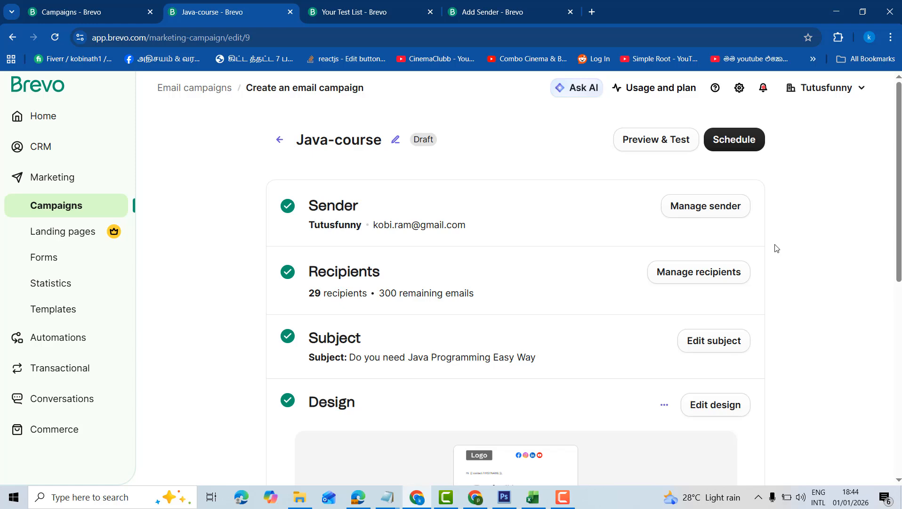
pyautogui.scroll(-6, 638, 304)
pyautogui.scroll(2, 532, 351)
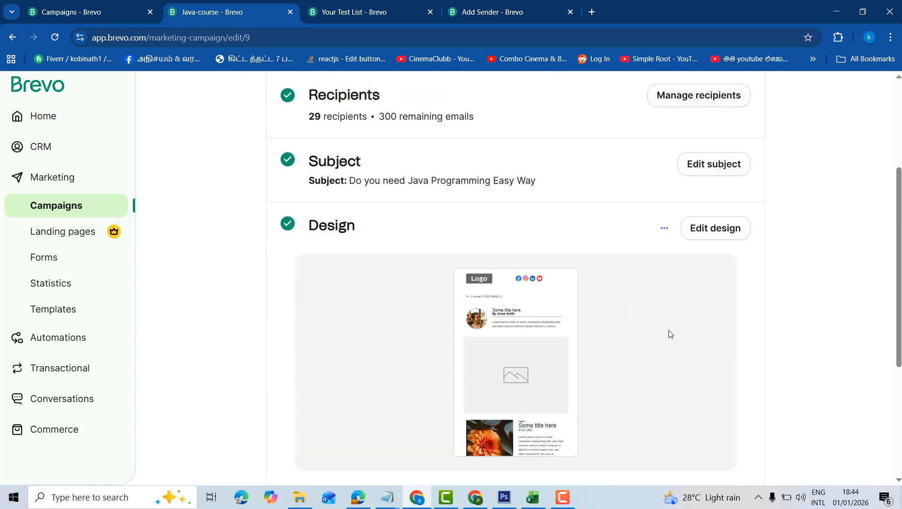
pyautogui.moveTo(556, 387)
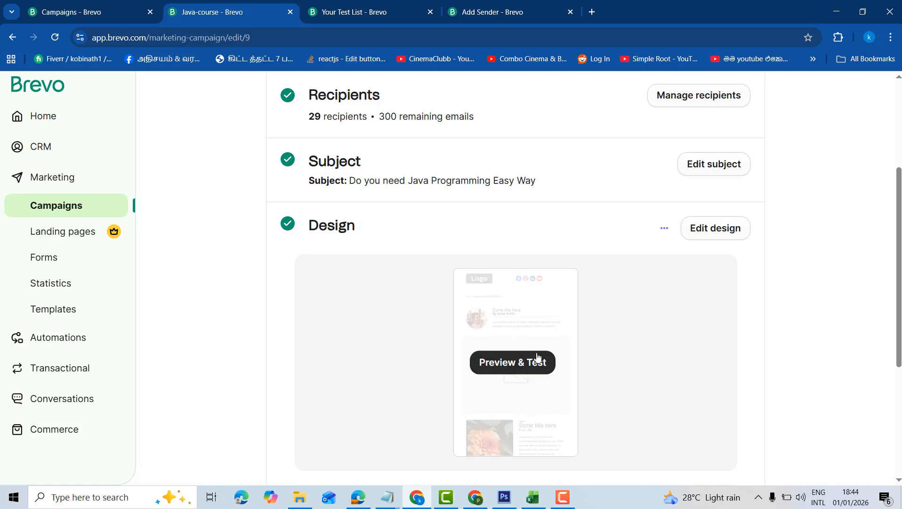
pyautogui.scroll(1, 537, 356)
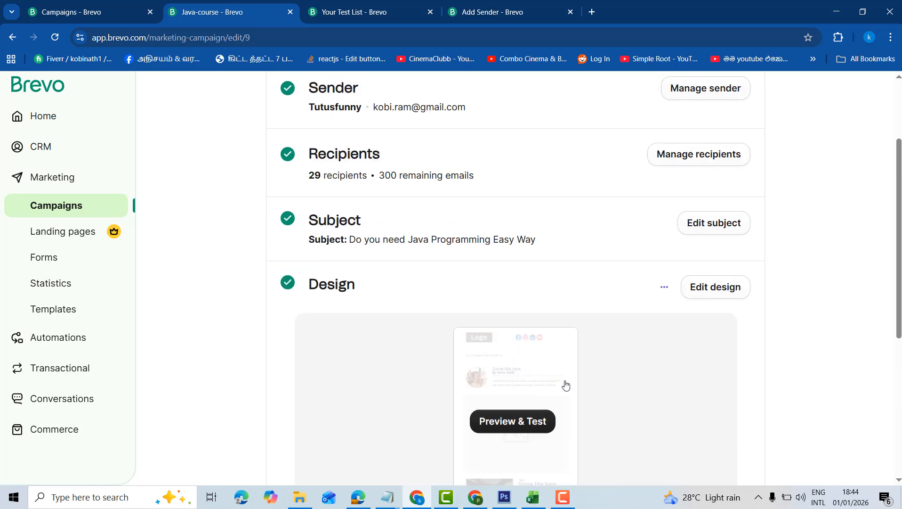
pyautogui.scroll(1, 565, 385)
pyautogui.scroll(-1, 523, 414)
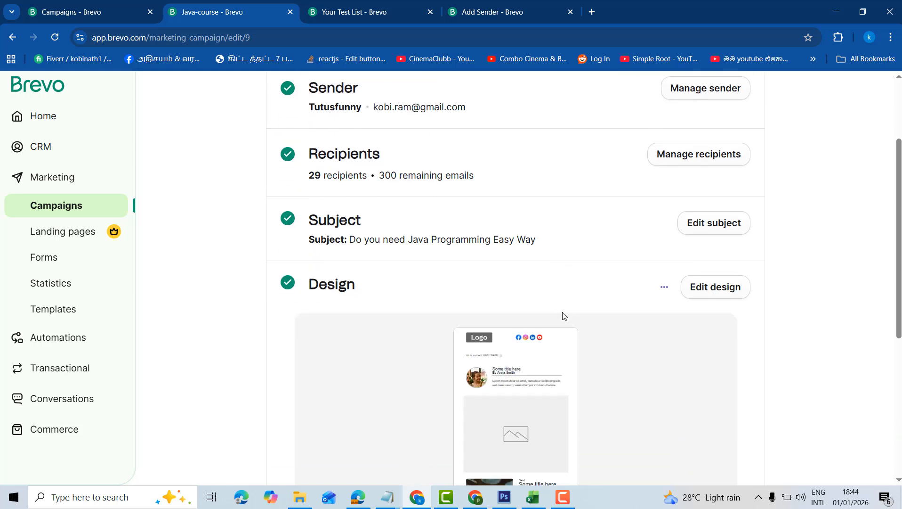
pyautogui.moveTo(465, 370)
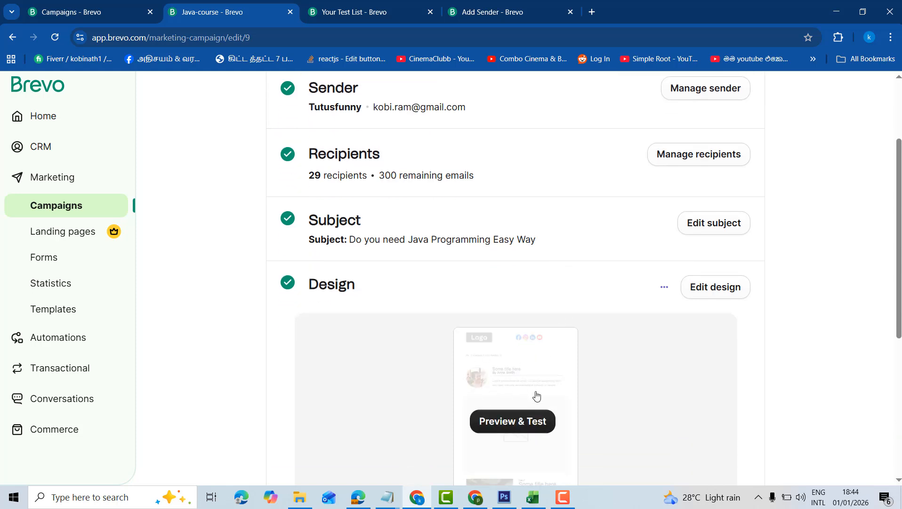
# Step: Examine the Java-course campaign's sending options, including the date and time choices under Schedule for later, and close them without scheduling
pyautogui.scroll(2, 535, 391)
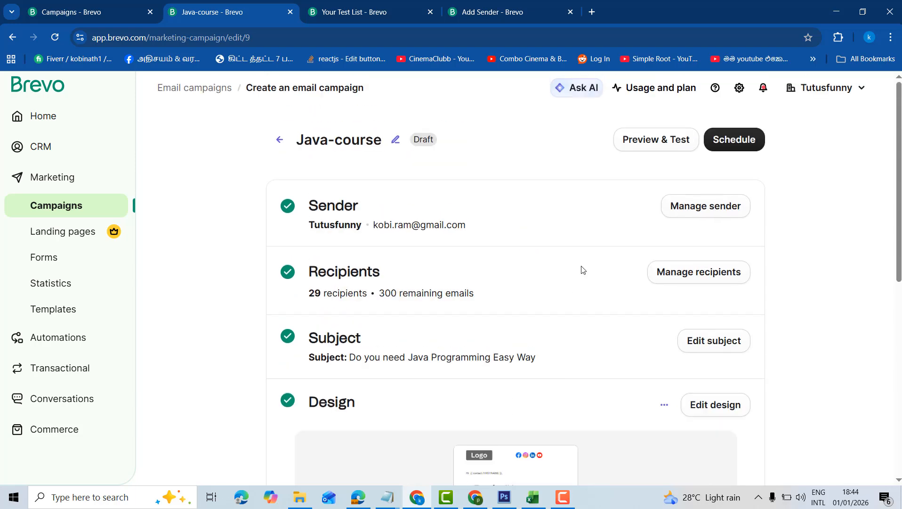
pyautogui.click(721, 137)
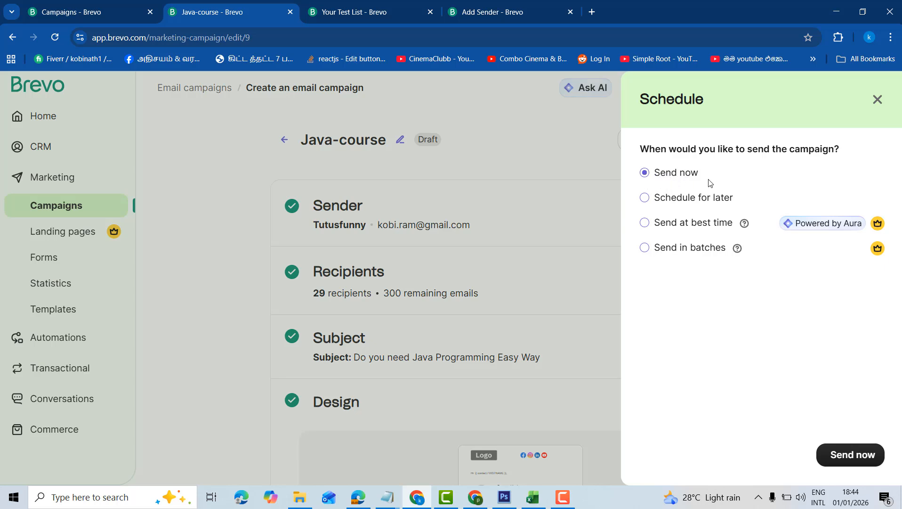
pyautogui.click(646, 199)
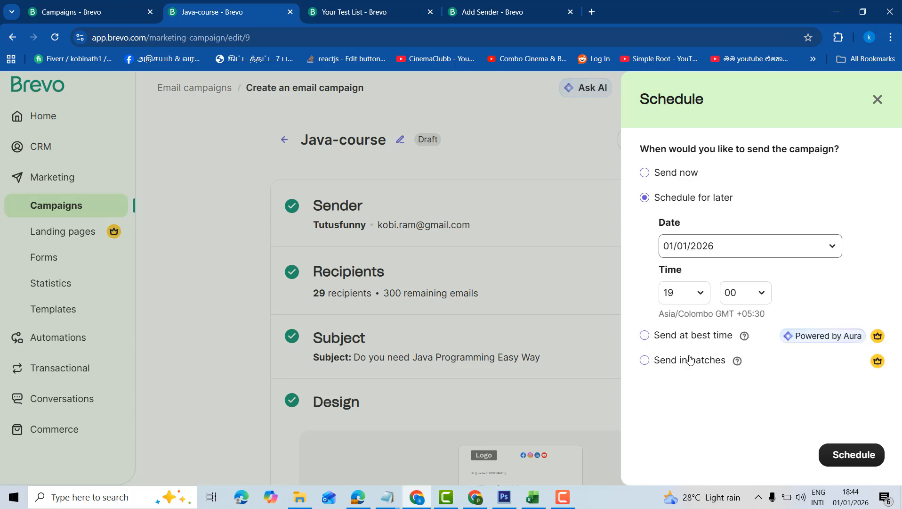
pyautogui.click(799, 249)
pyautogui.click(801, 247)
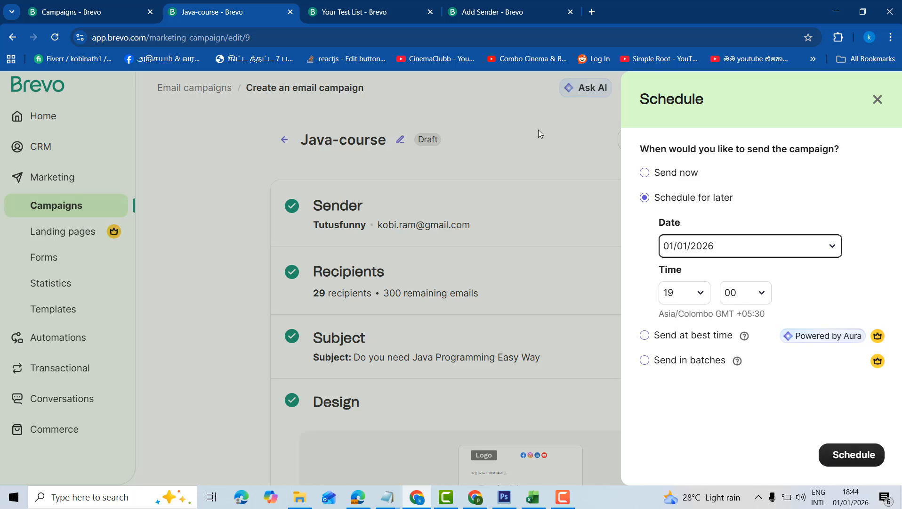
pyautogui.click(878, 99)
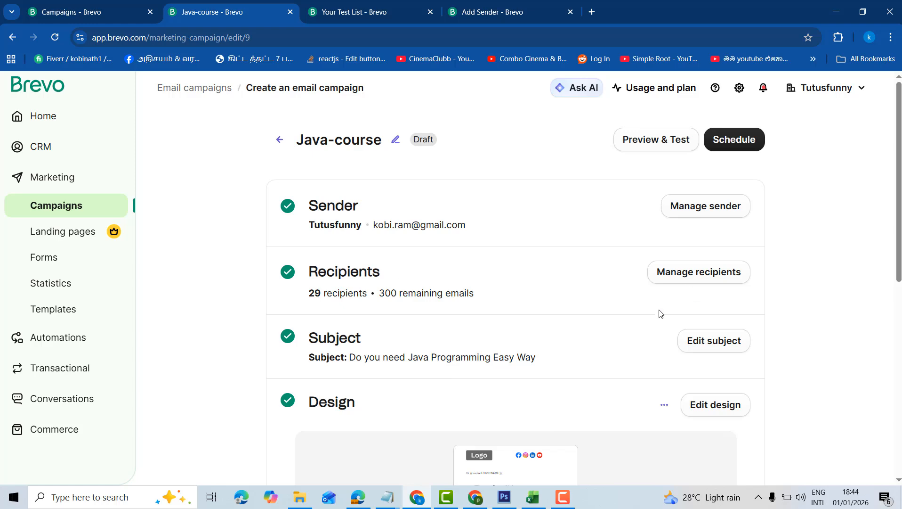
pyautogui.moveTo(899, 268)
pyautogui.mouseDown()
pyautogui.moveTo(901, 462)
pyautogui.moveTo(901, 268)
pyautogui.mouseUp()
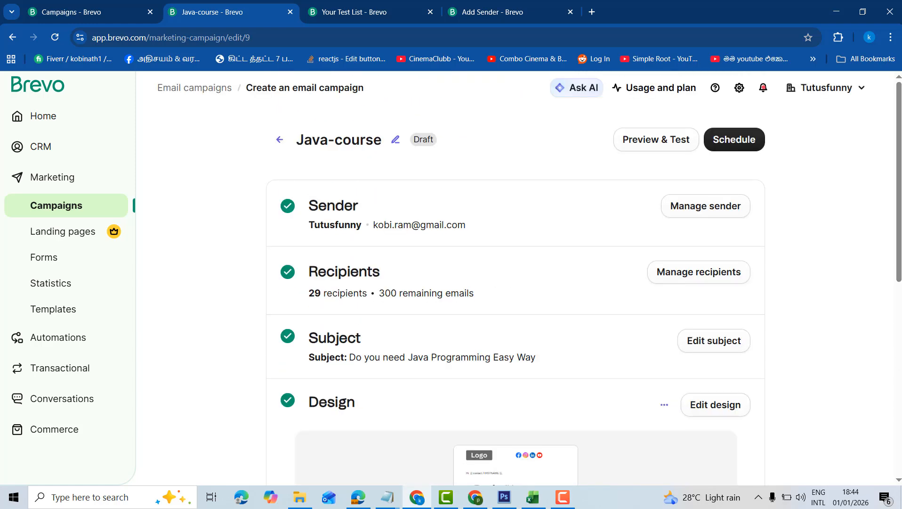